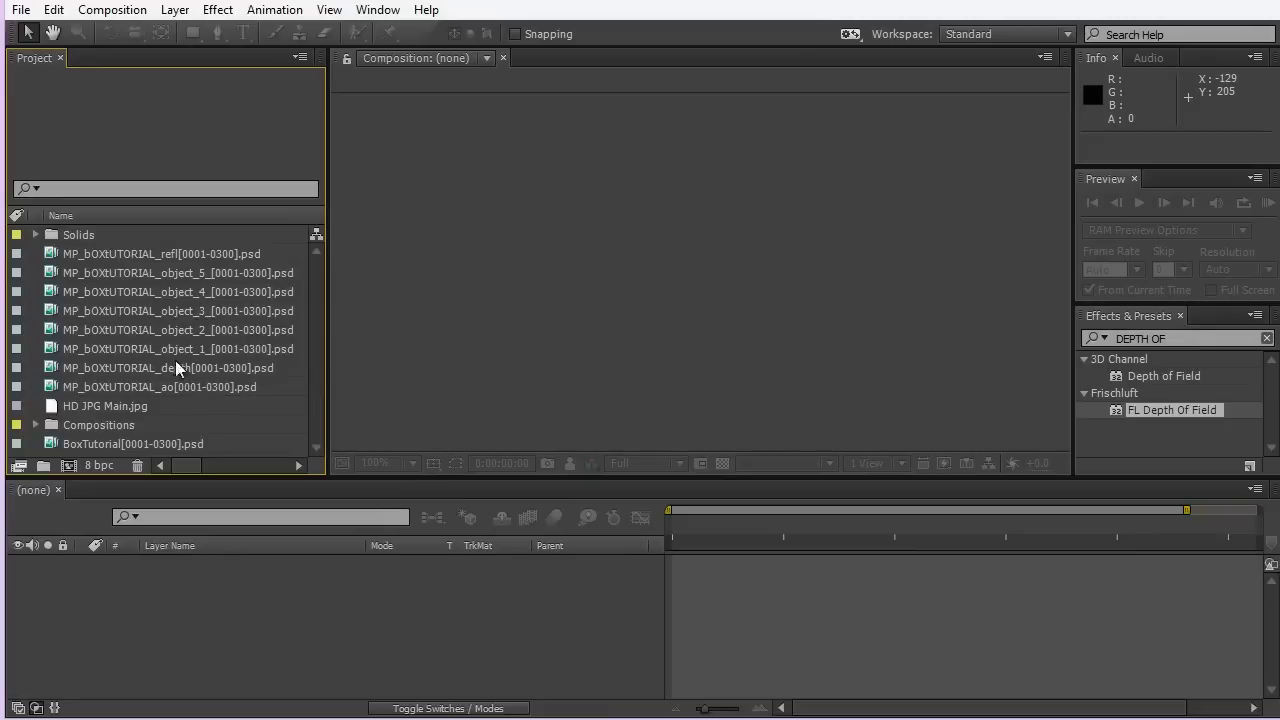
- Open BoxTutorial[0001-0300].psd in a maximized Footage viewer and play the falling-balls animation from the start
left_click(165, 255)
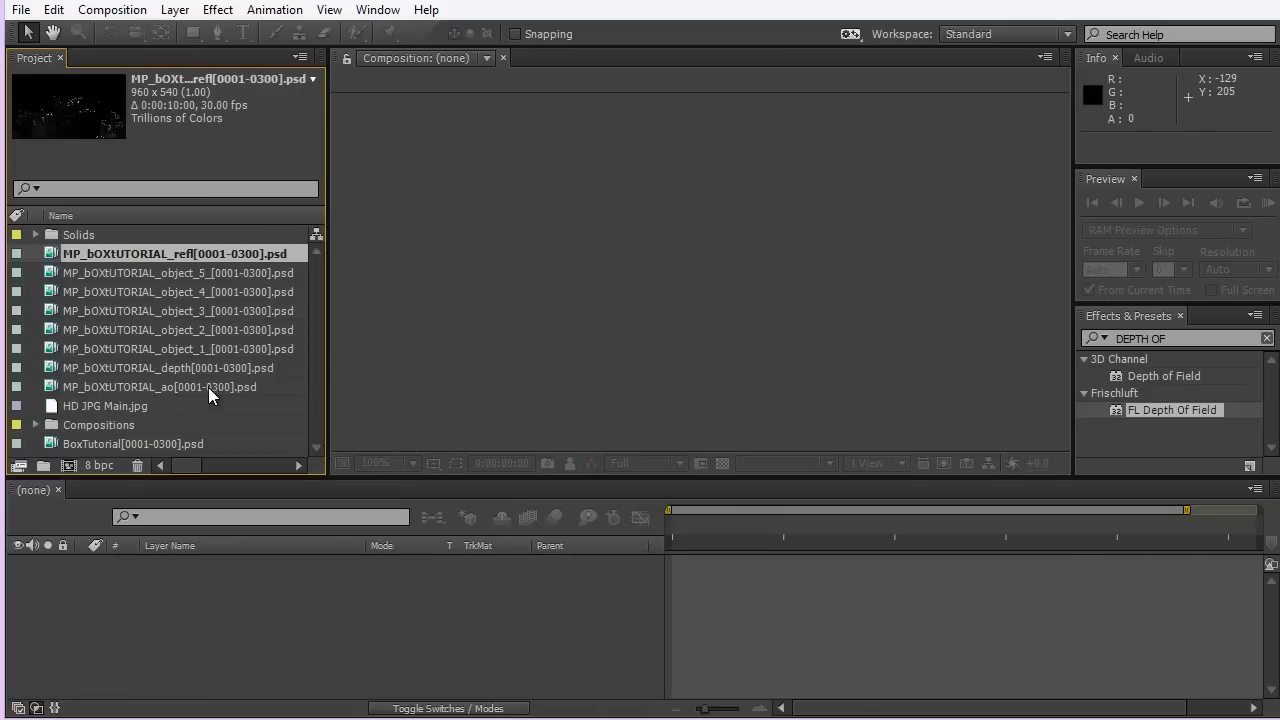
double_click(164, 441)
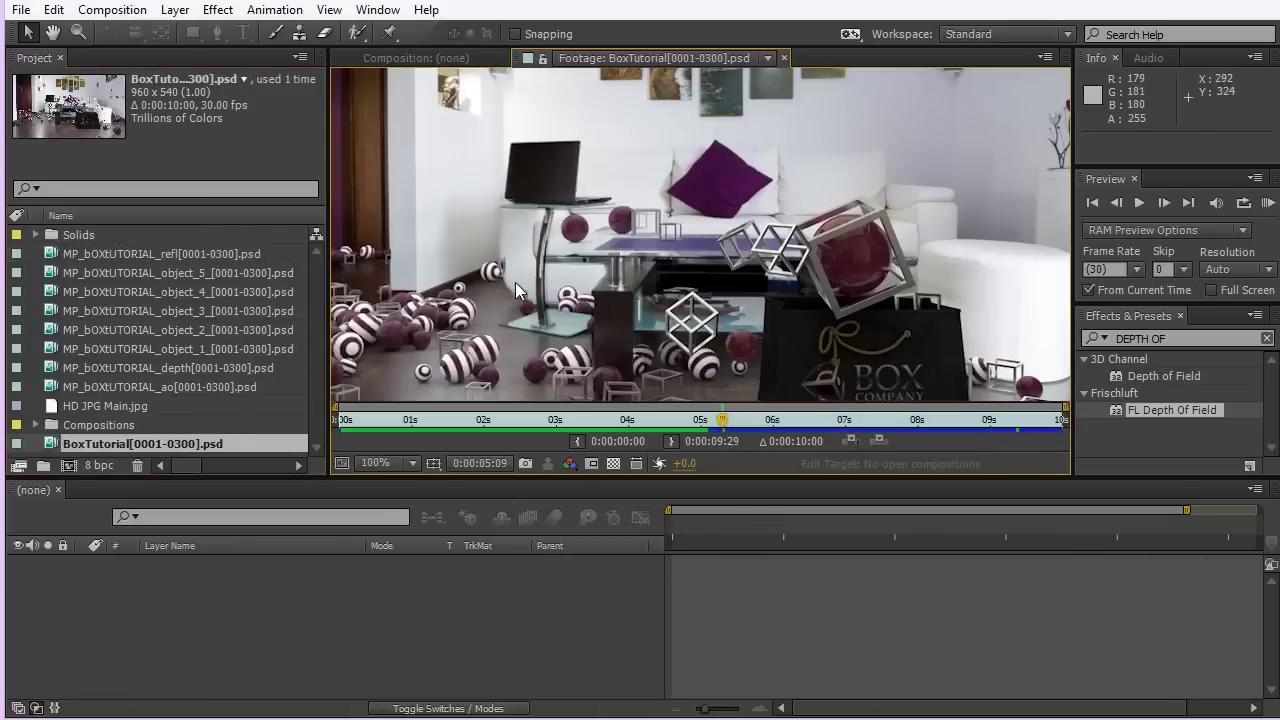
key("grave")
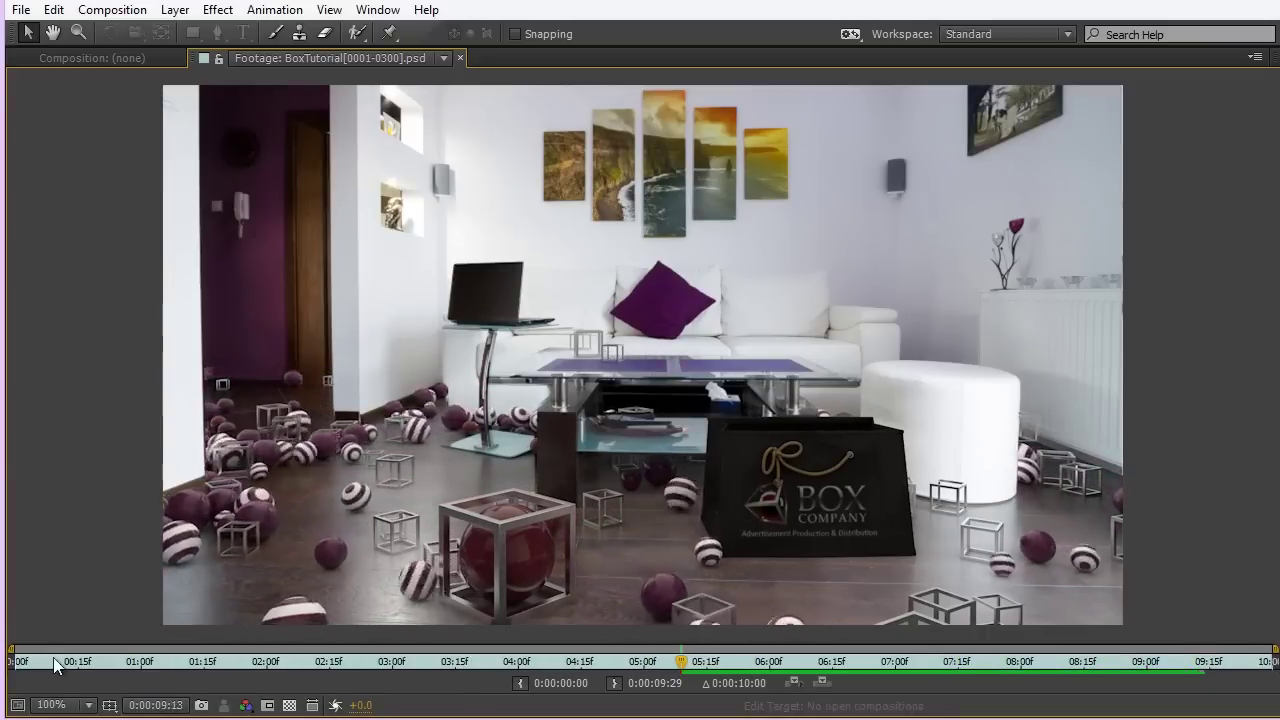
left_click(12, 670)
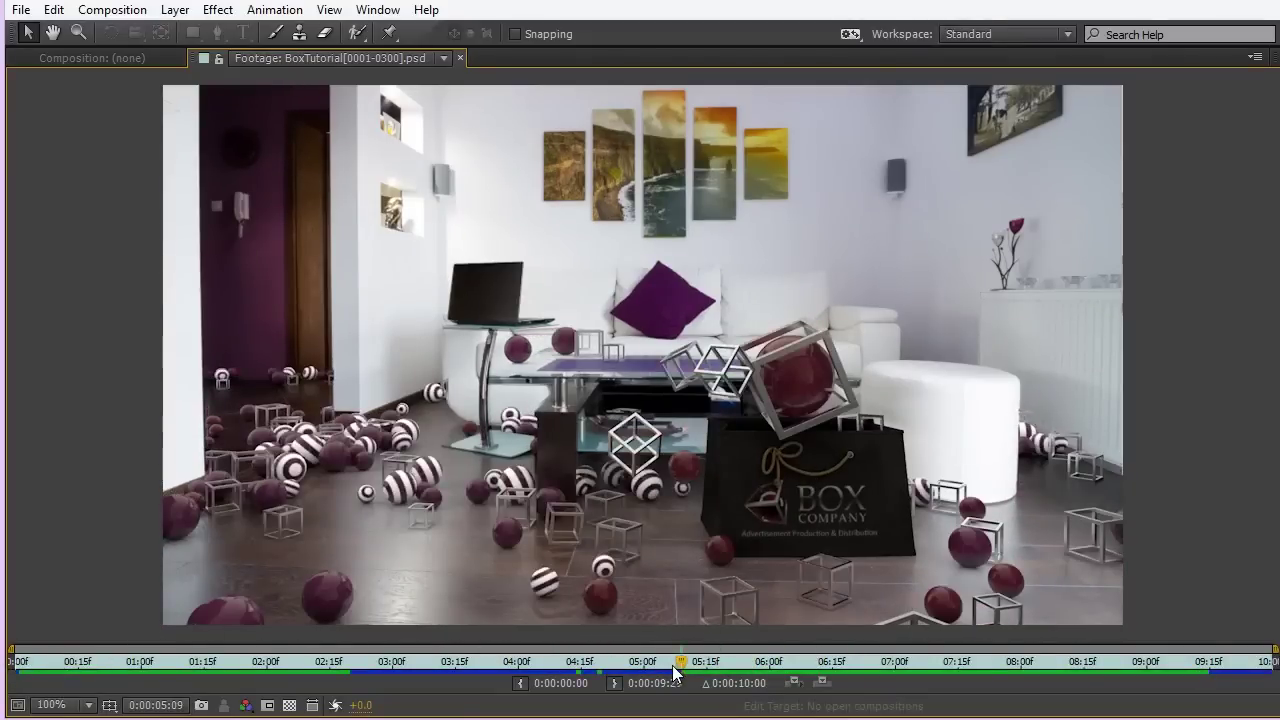
left_click(44, 613)
key("space")
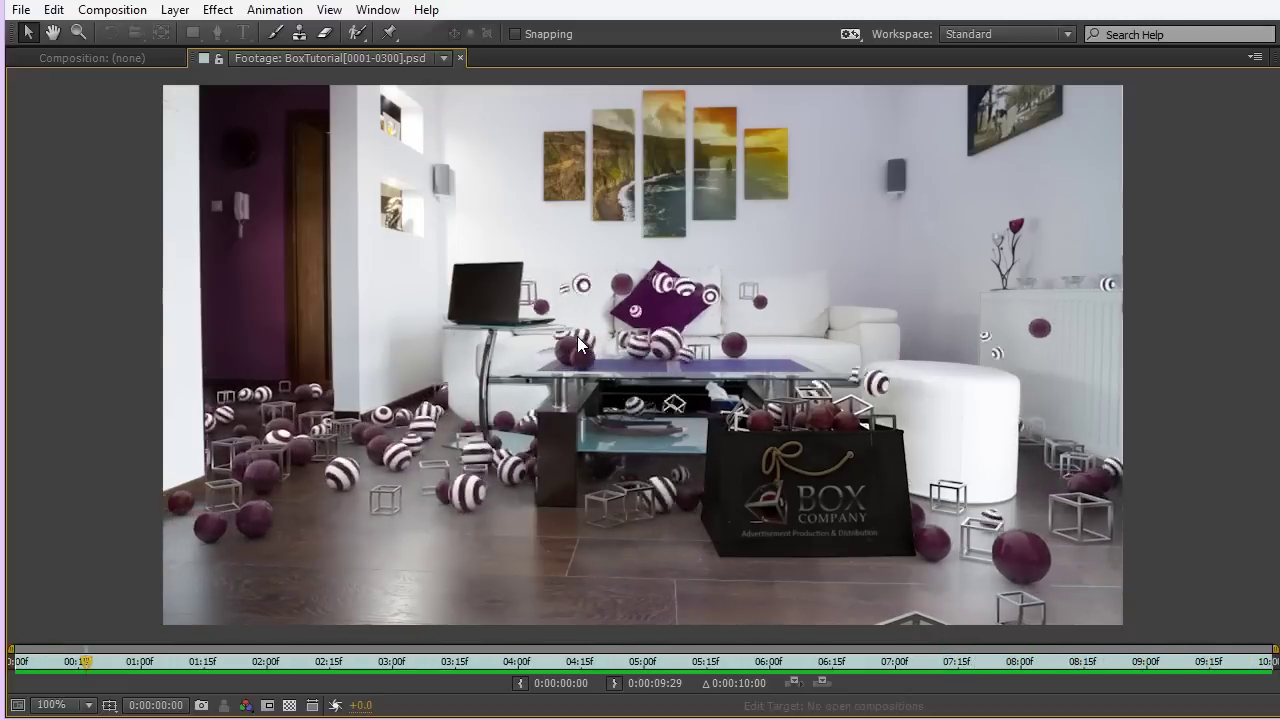
key("grave")
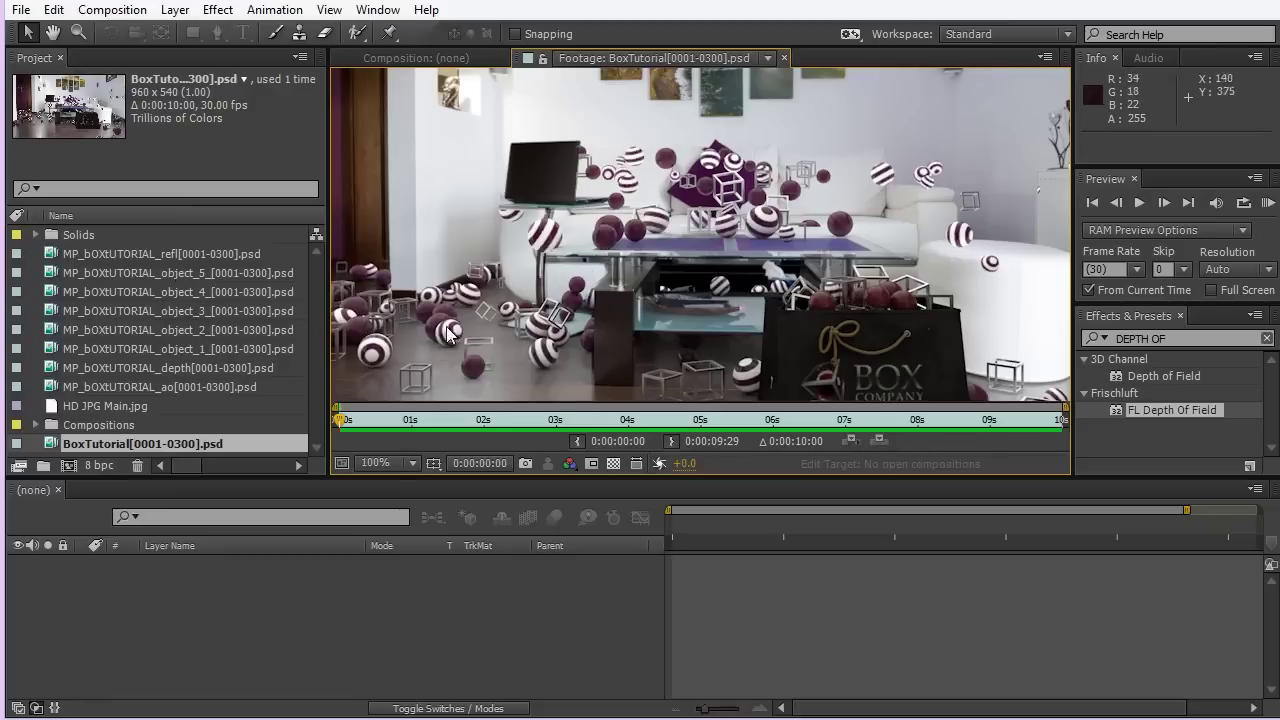
scroll(562, 277, "down", 2)
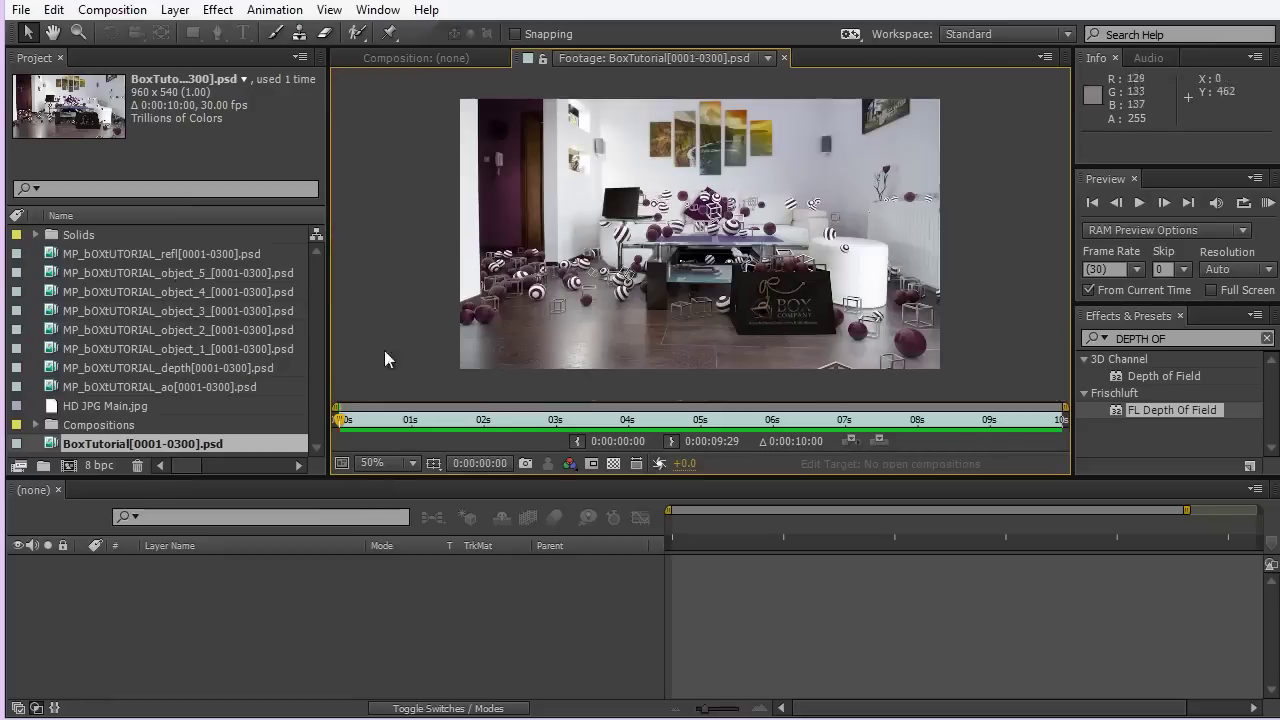
- Make a comp from BoxTutorial[0001-0300].psd, scrub through it, and view it maximized at 100%
left_click_drag(90, 455, 117, 551)
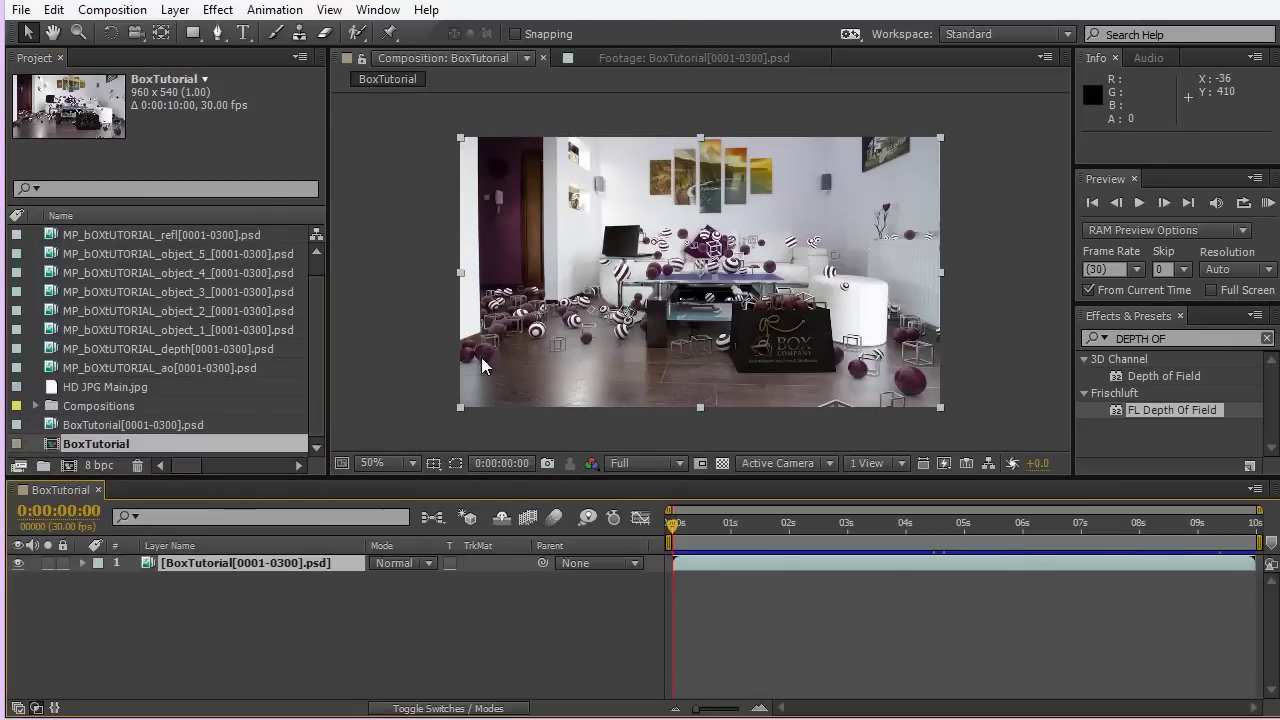
left_click_drag(673, 526, 551, 528)
left_click_drag(473, 478, 473, 538)
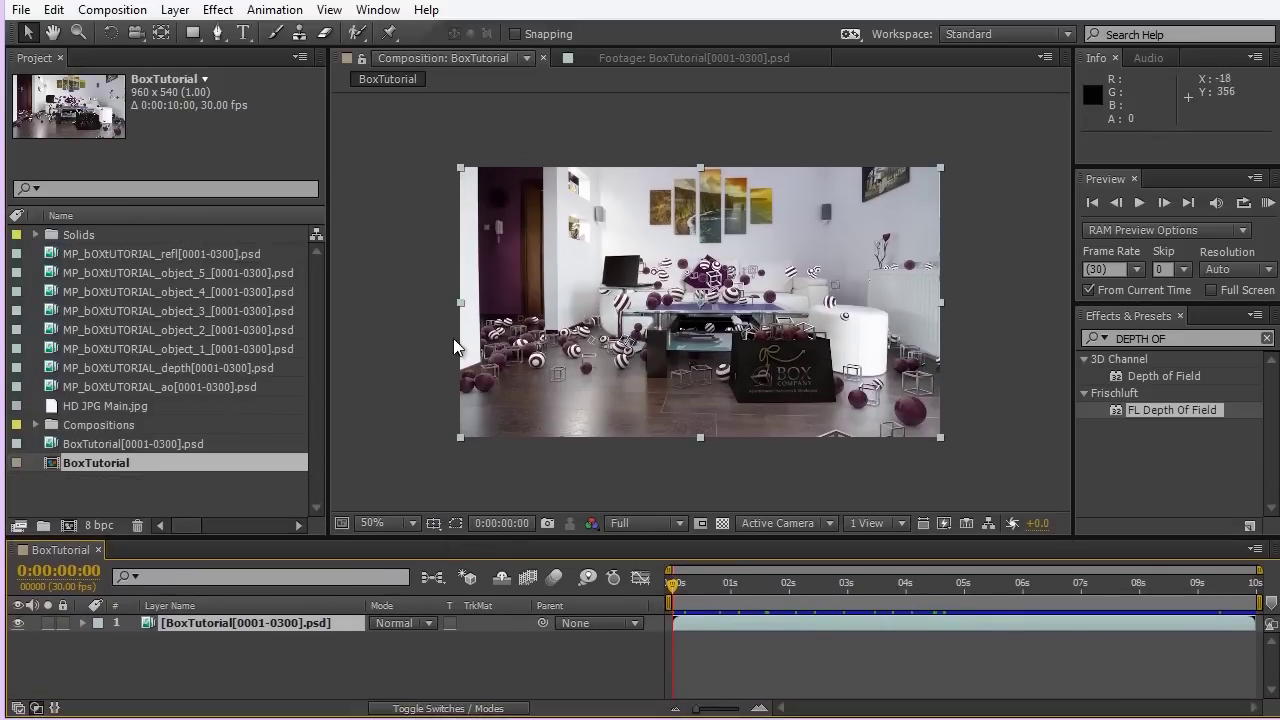
key("period")
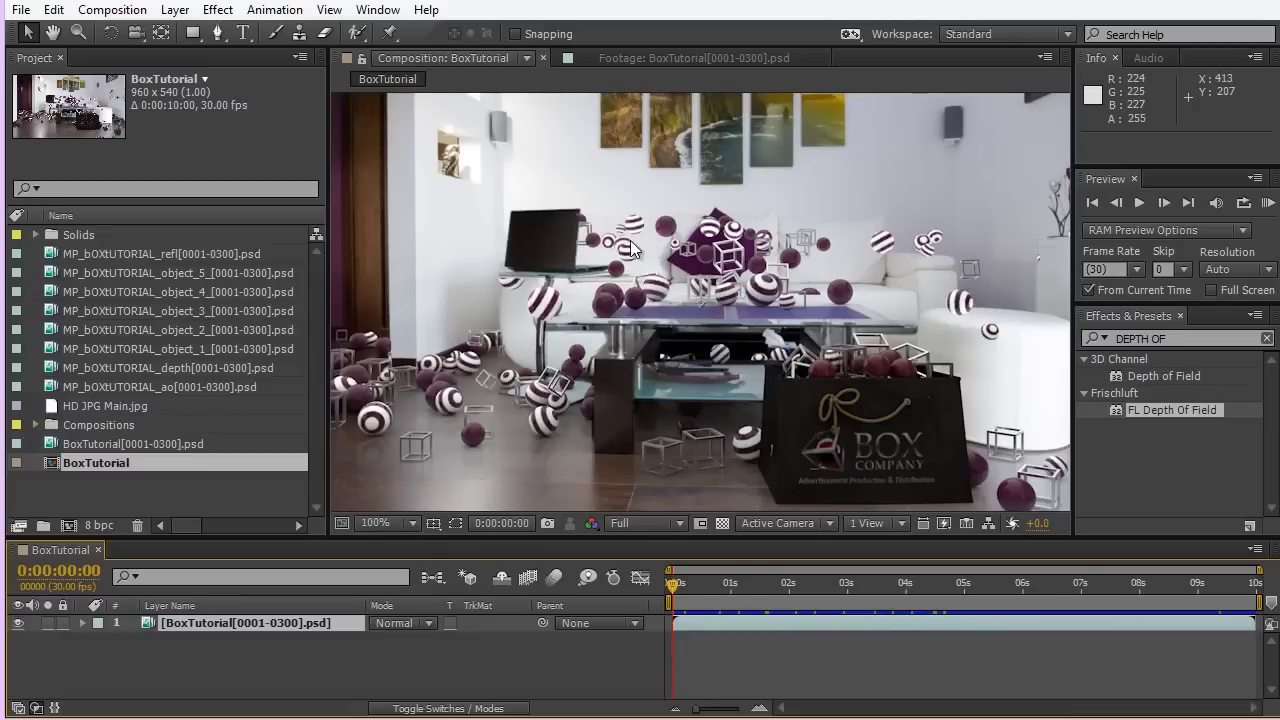
key("grave")
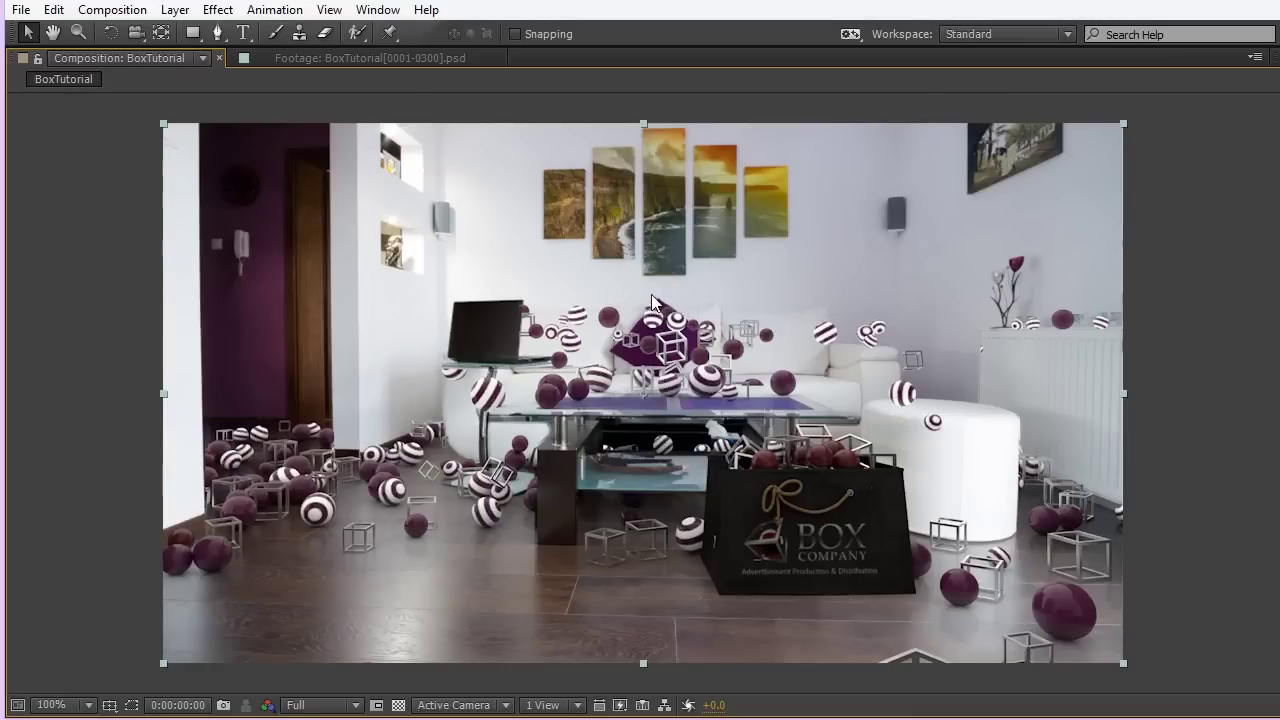
- Add a Layer > New > Adjustment Layer above the footage and rename it 'CC BW'
key("grave")
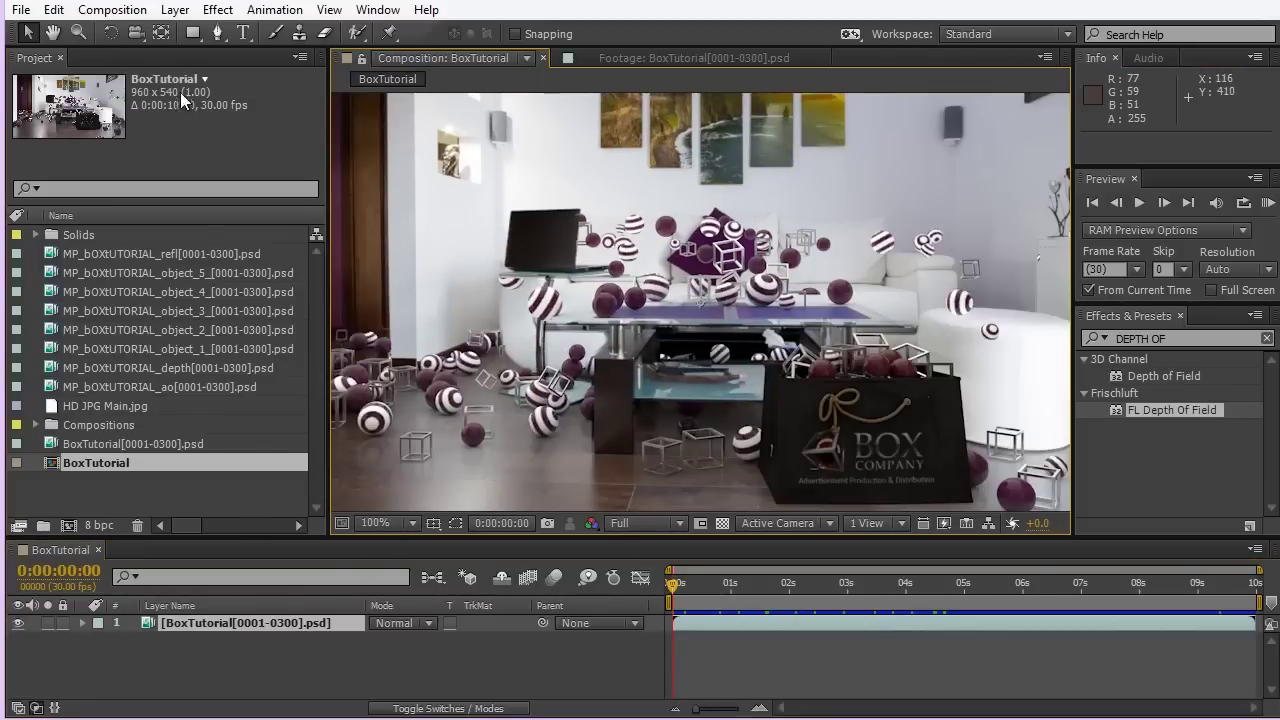
left_click(178, 10)
mouse_move(300, 4)
left_click(666, 130)
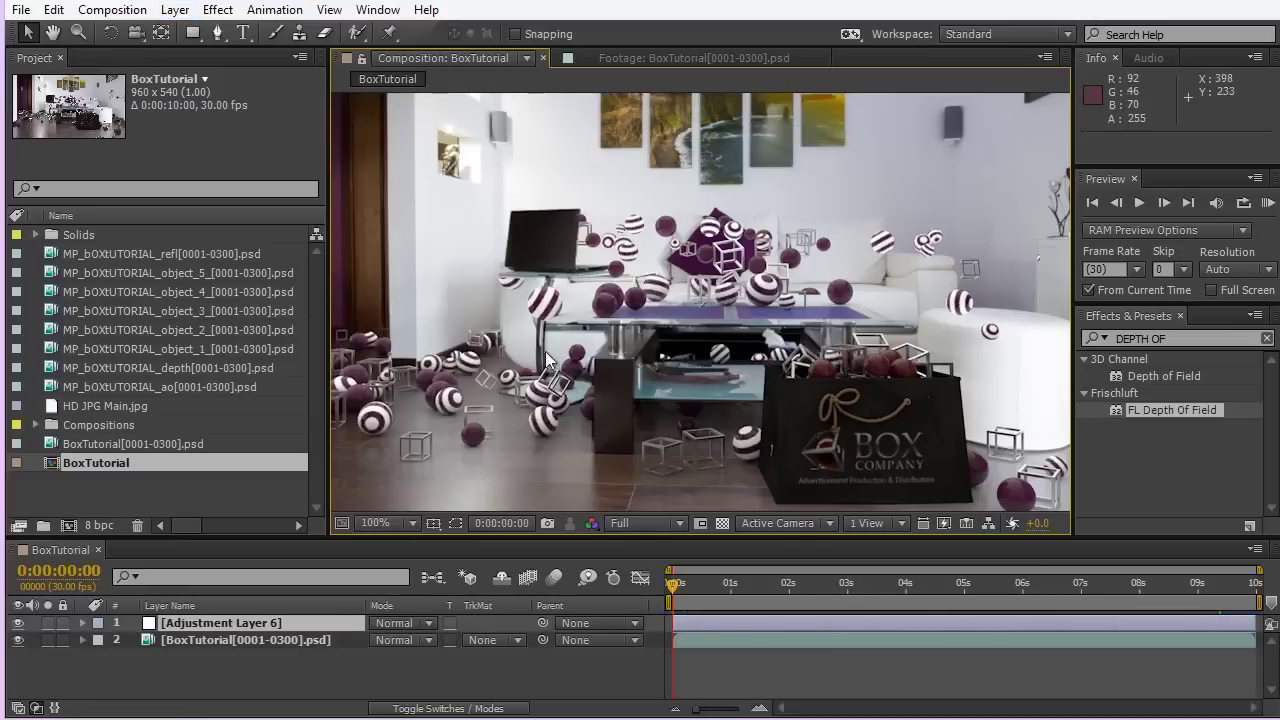
left_click(325, 622)
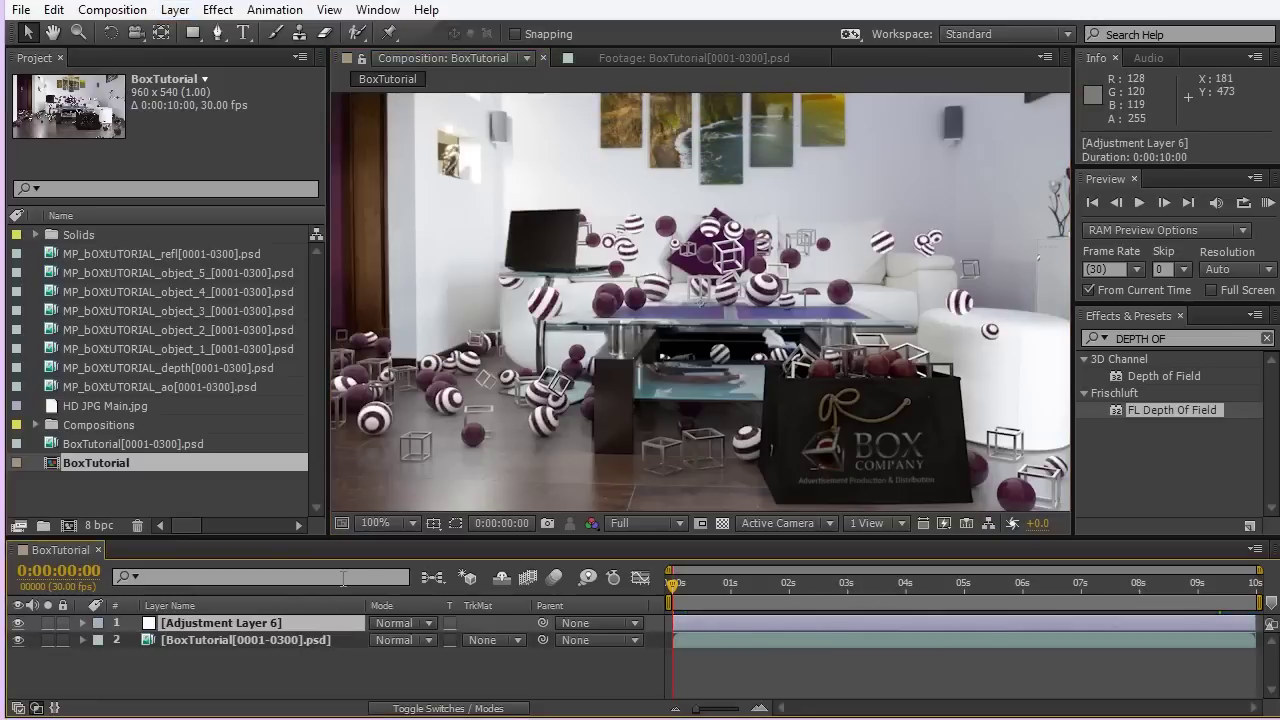
key("Return")
type("CC BW")
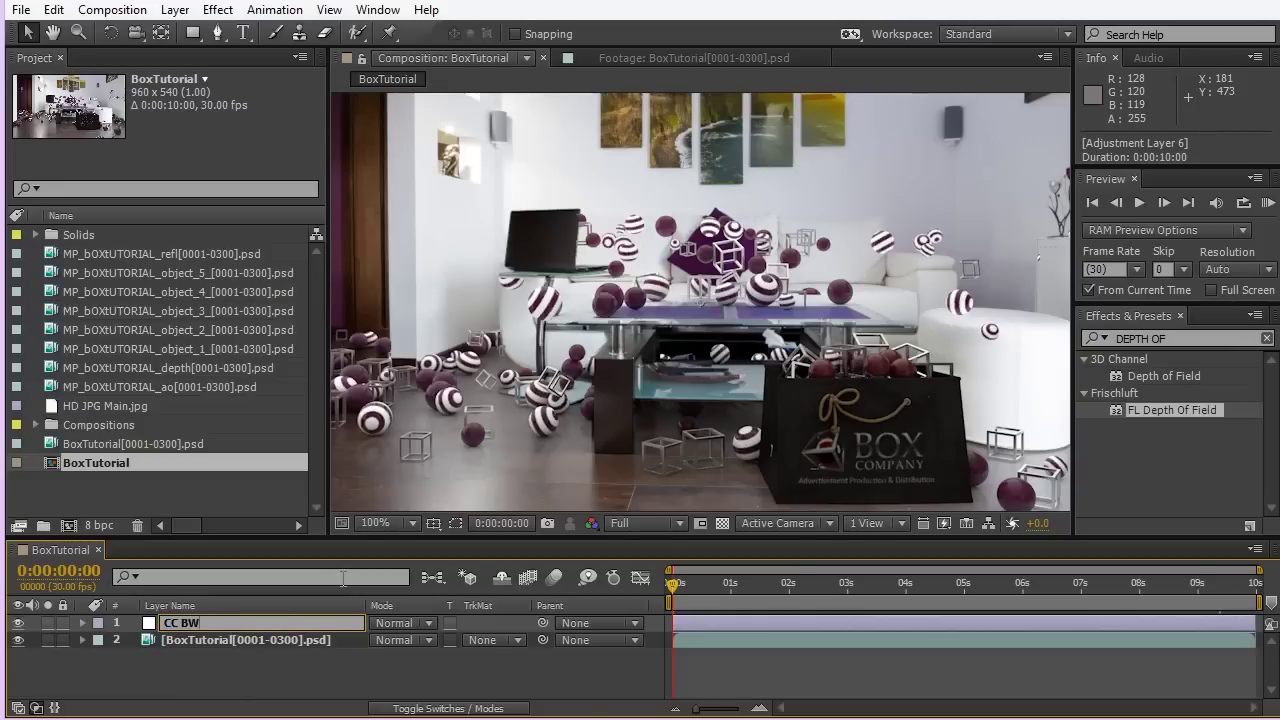
key("Return")
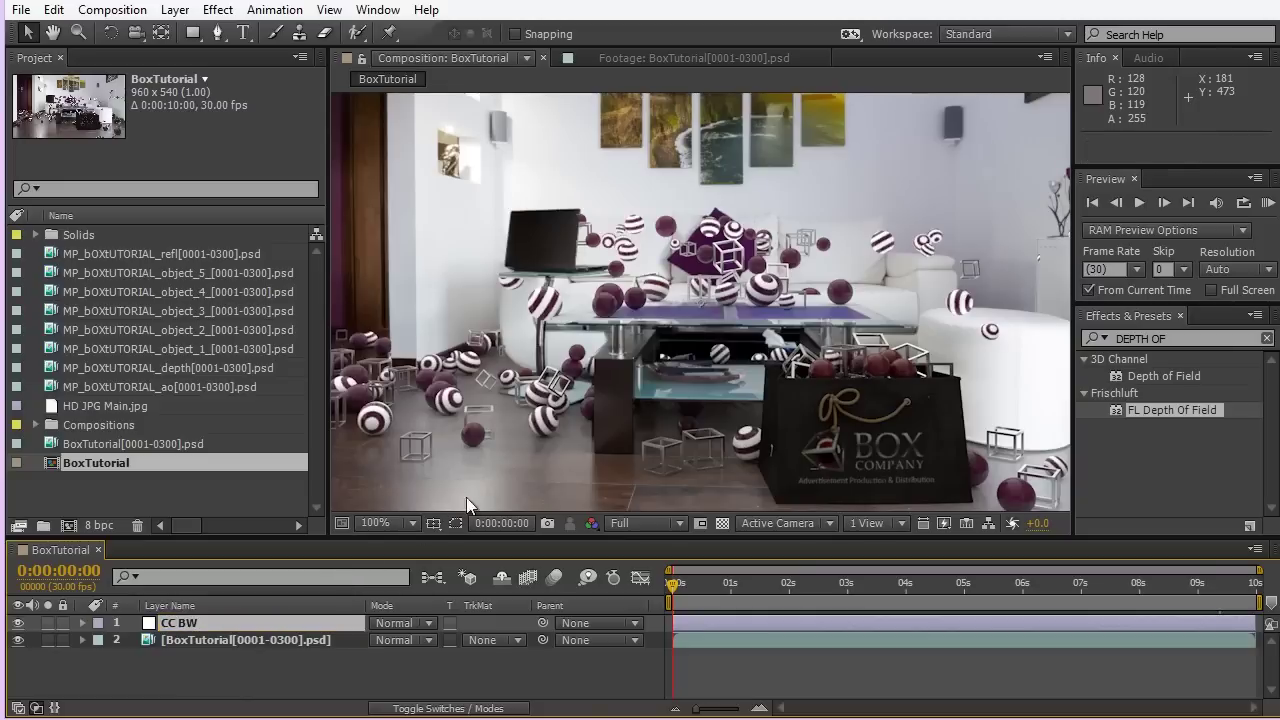
key("grave")
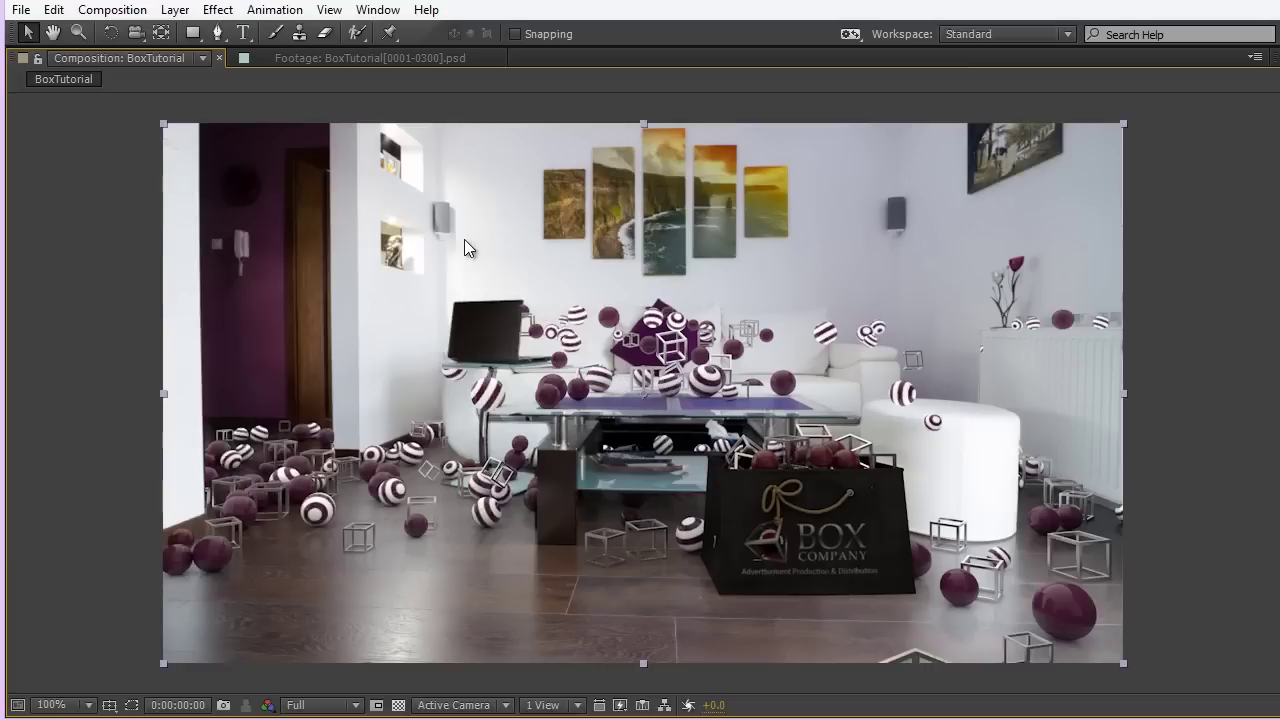
- Draw a closed Pen-tool mask on CC BW spanning the upper wall and the frame's top edge
left_click(218, 33)
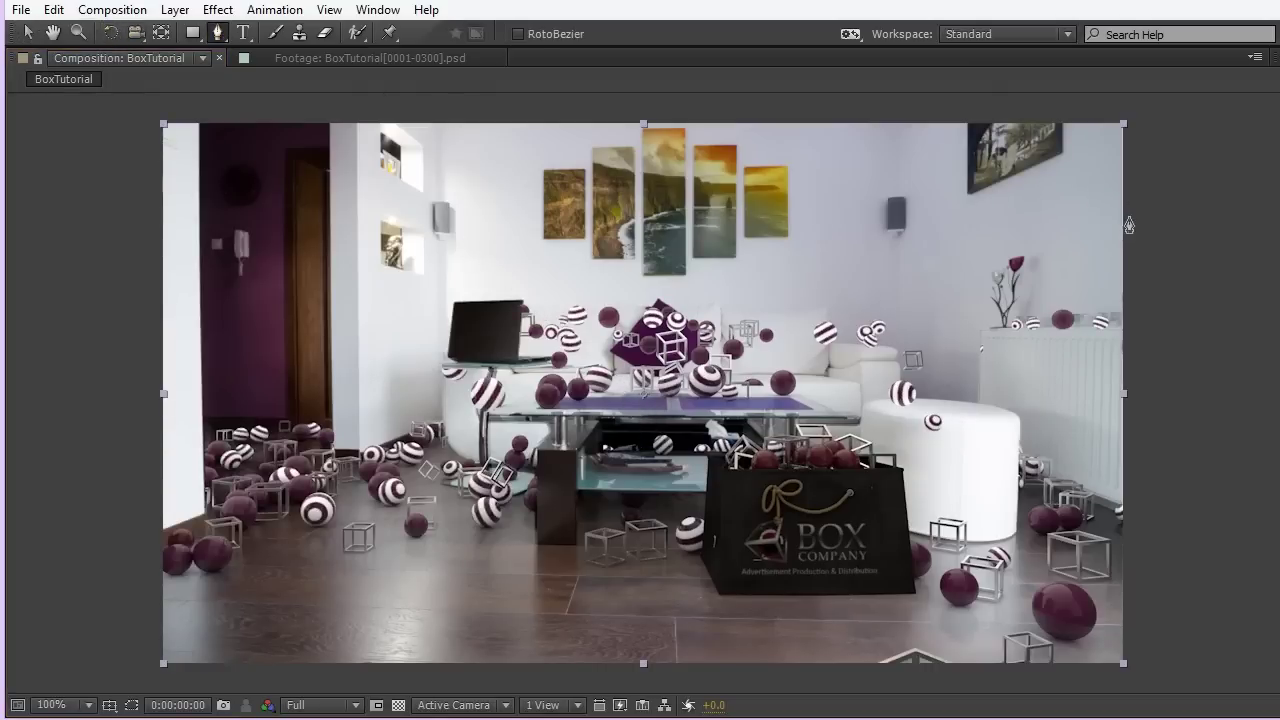
left_click_drag(1134, 220, 1001, 235)
left_click(850, 266)
left_click(715, 283)
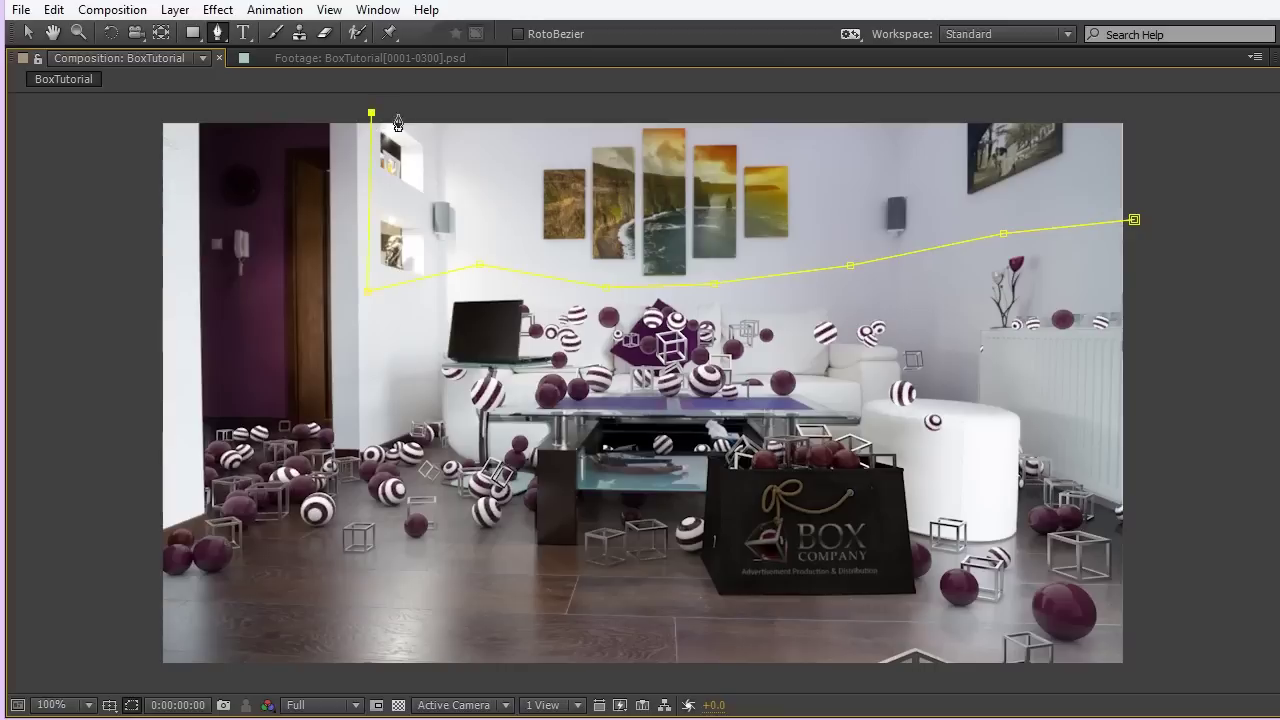
left_click(922, 104)
left_click(1170, 105)
left_click(1135, 219)
key("Caps_Lock")
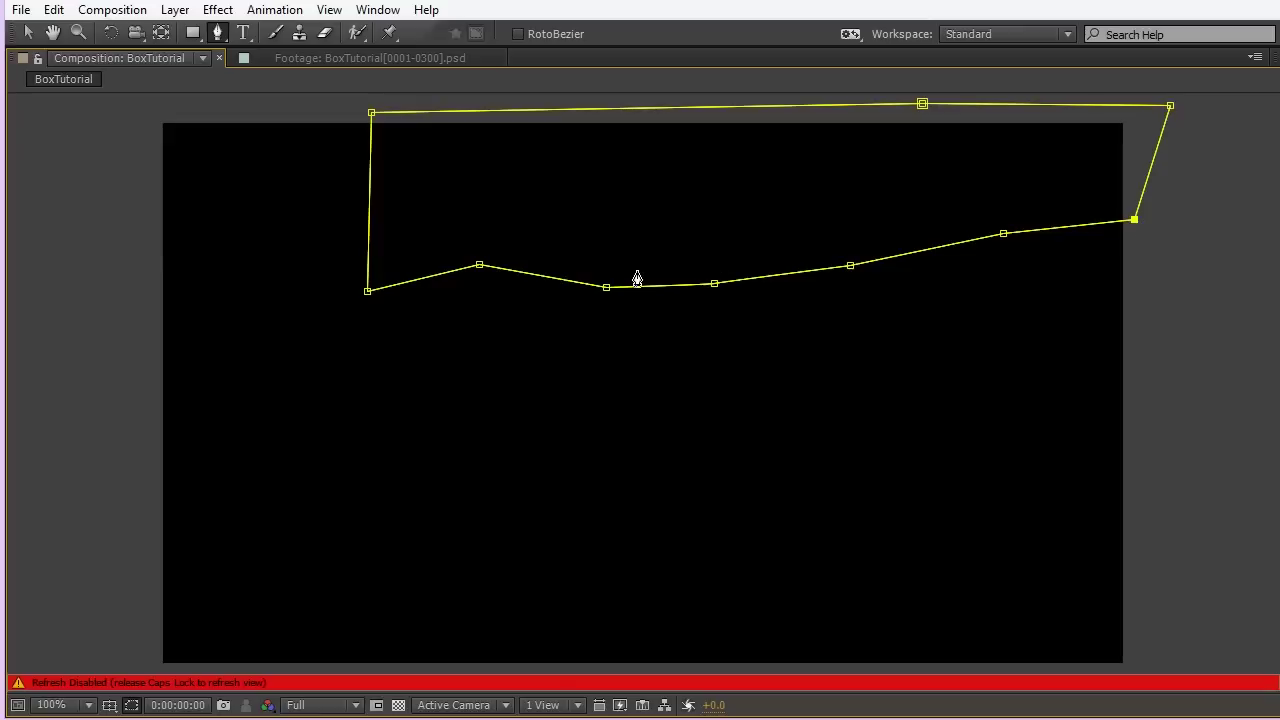
key("Caps_Lock")
key("grave")
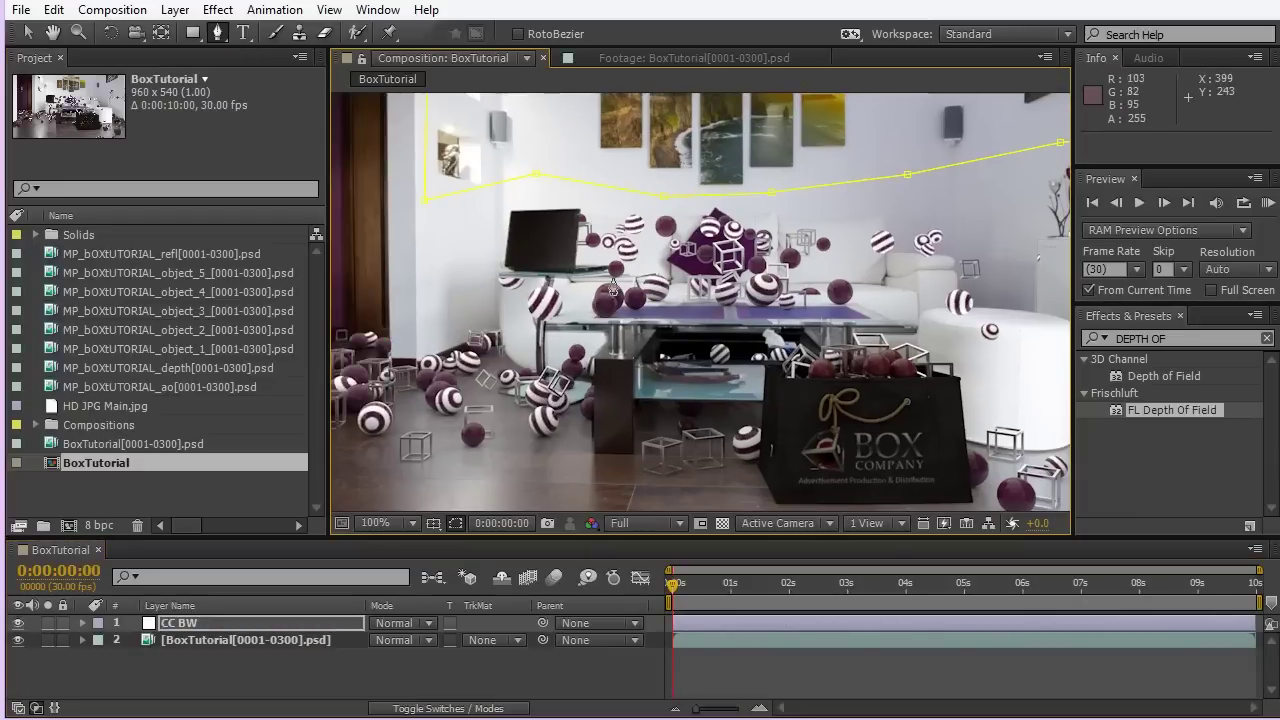
key("Return")
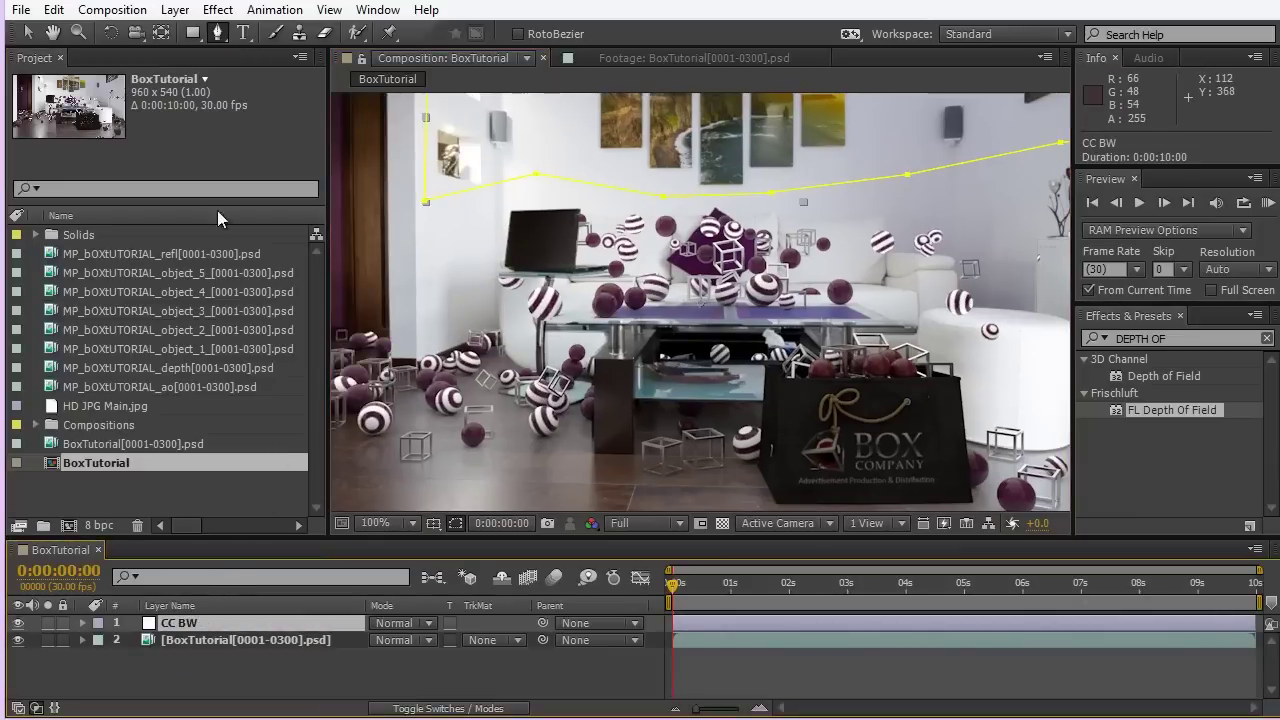
- Apply Hue/Saturation to CC BW with Master Saturation at -100
double_click(1153, 339)
type("hue")
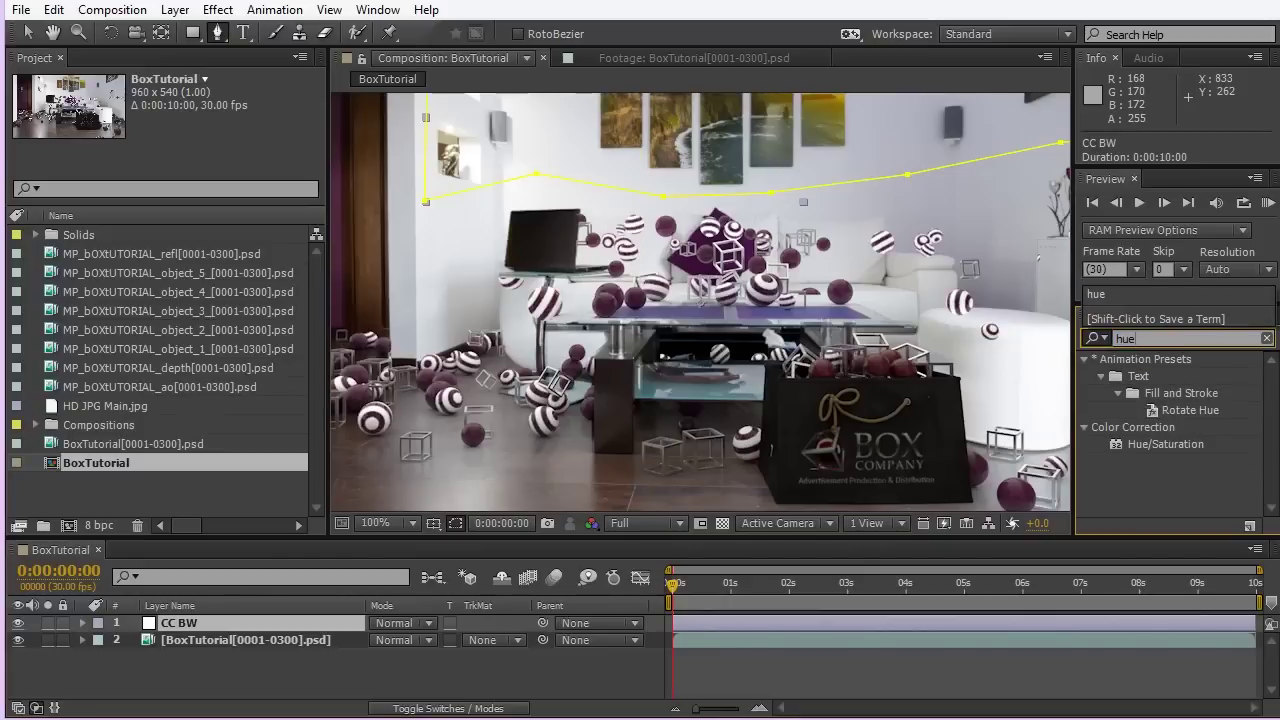
double_click(1163, 445)
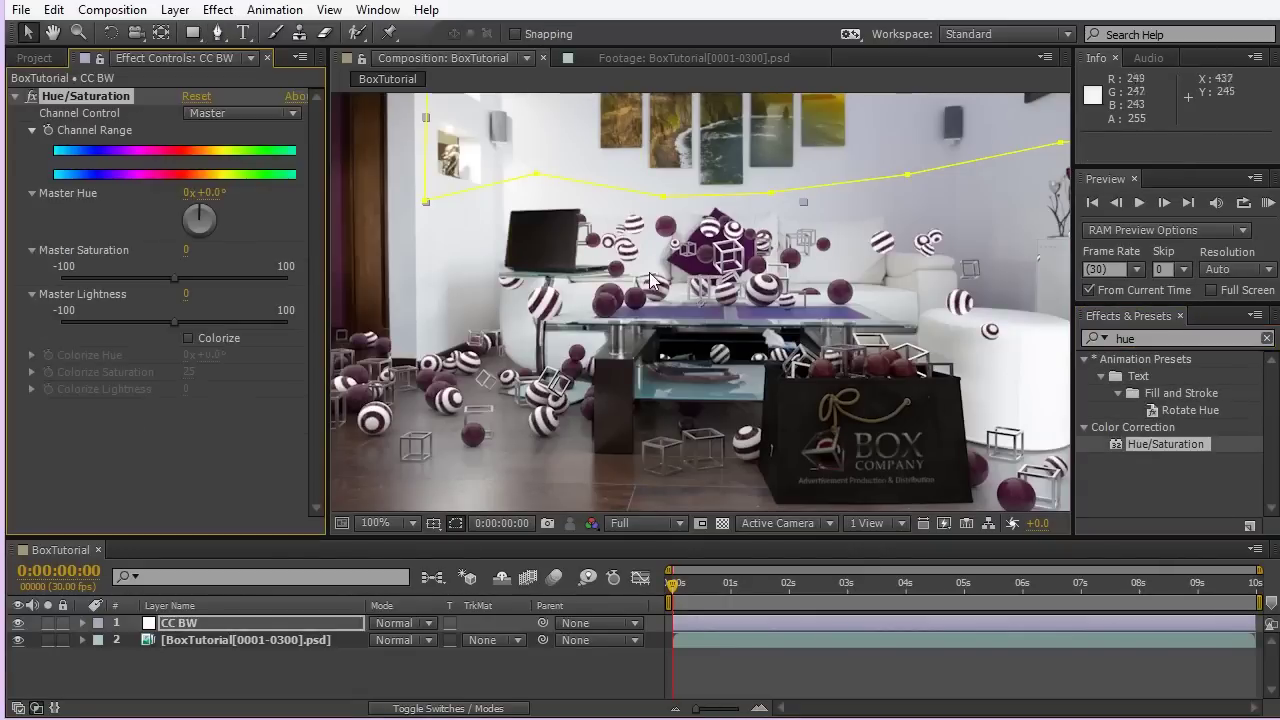
scroll(562, 415, "up", 3)
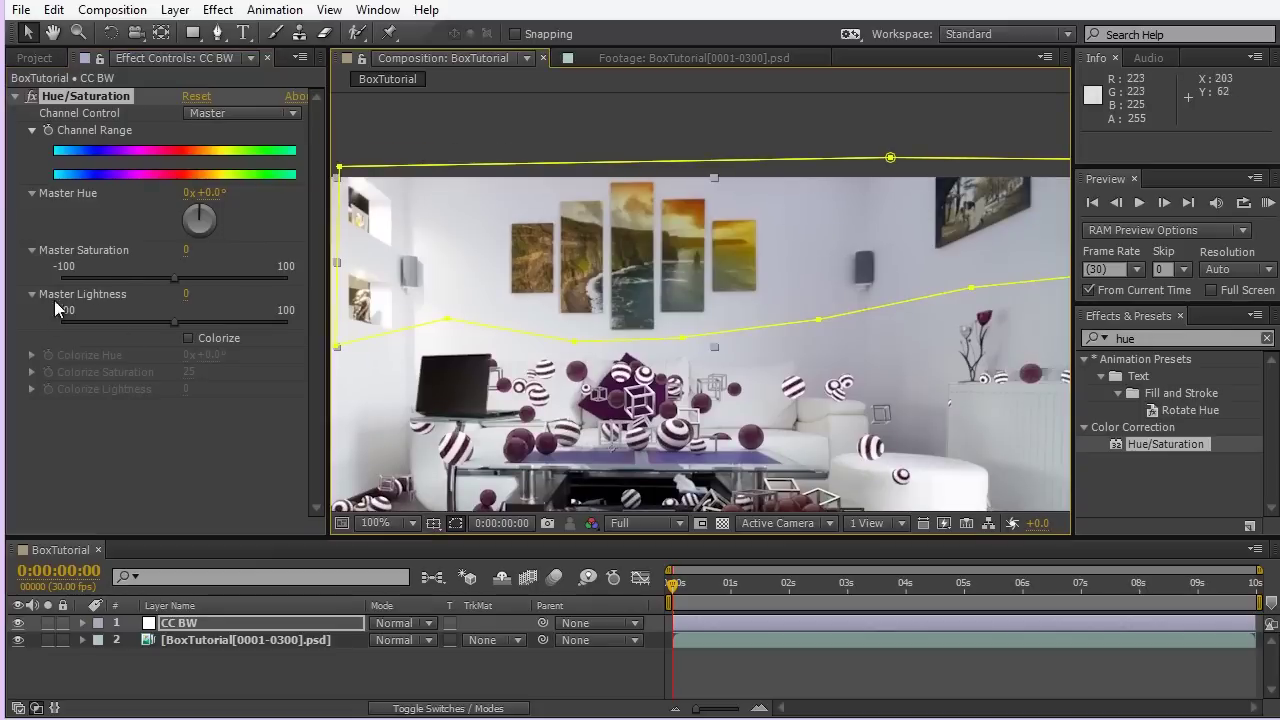
left_click_drag(122, 276, 48, 285)
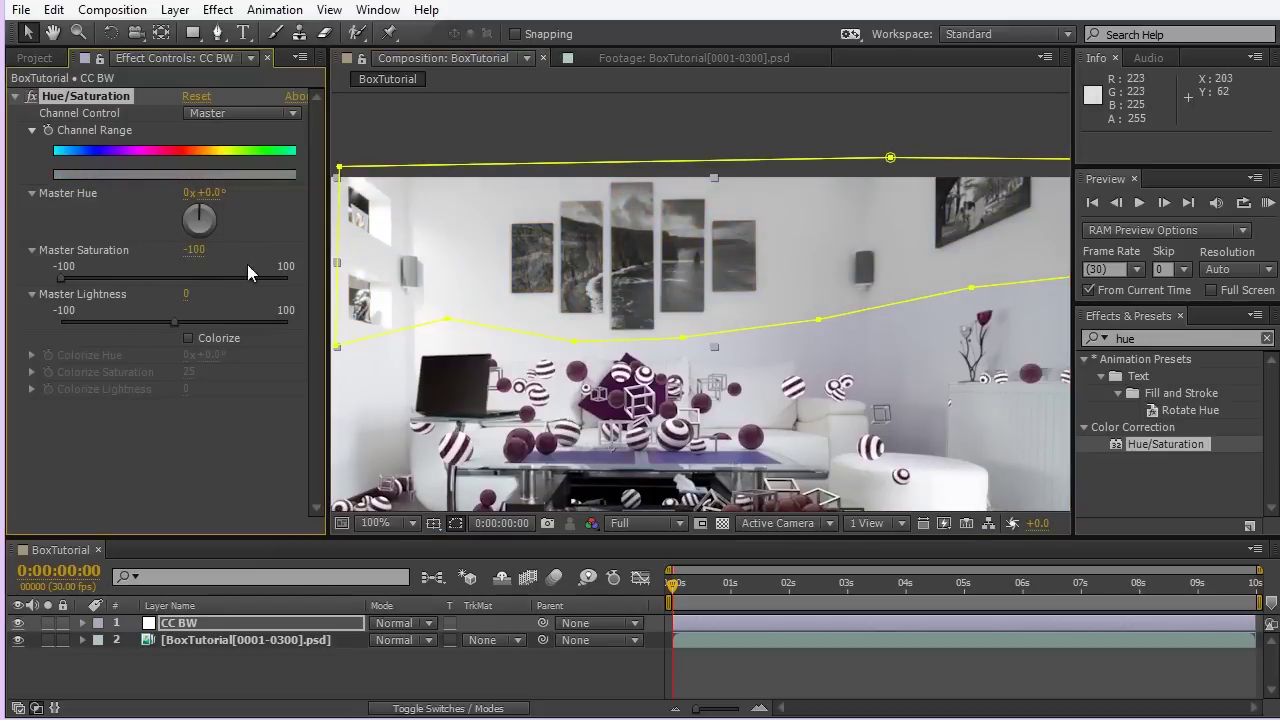
- Pan the view up, hide the mask outlines, and reselect CC BW
left_click_drag(424, 263, 420, 186)
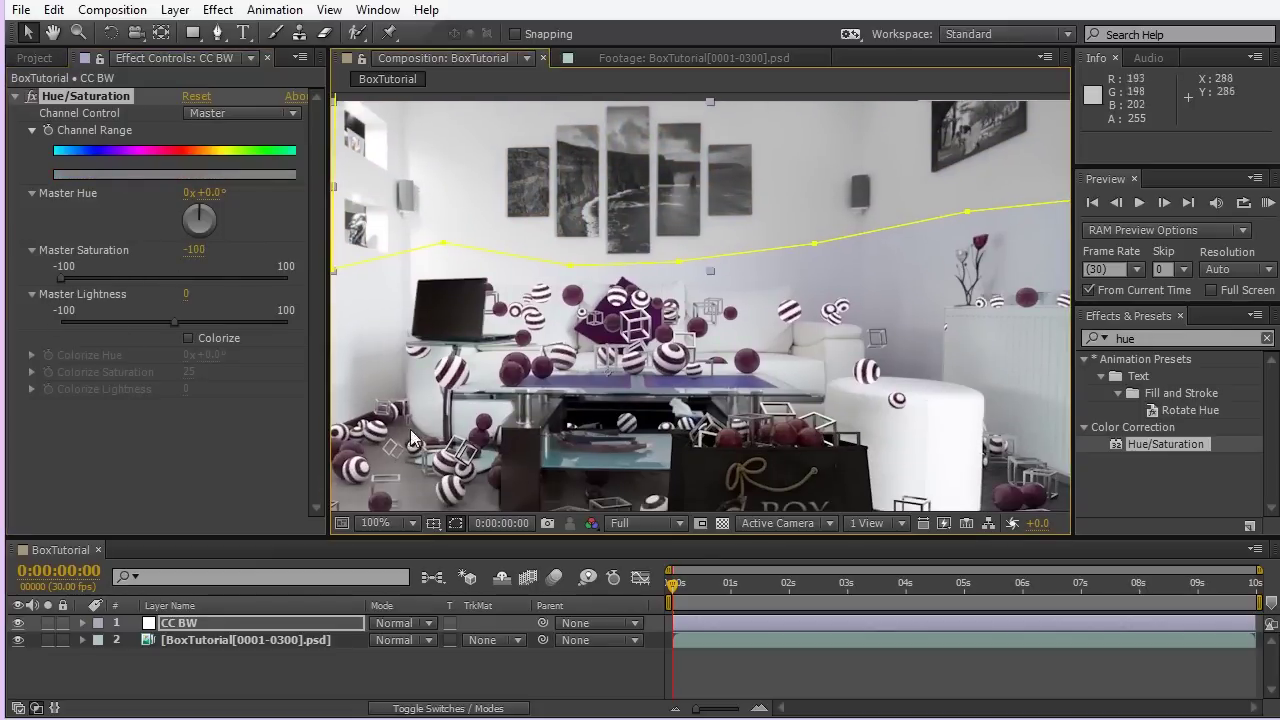
left_click(456, 520)
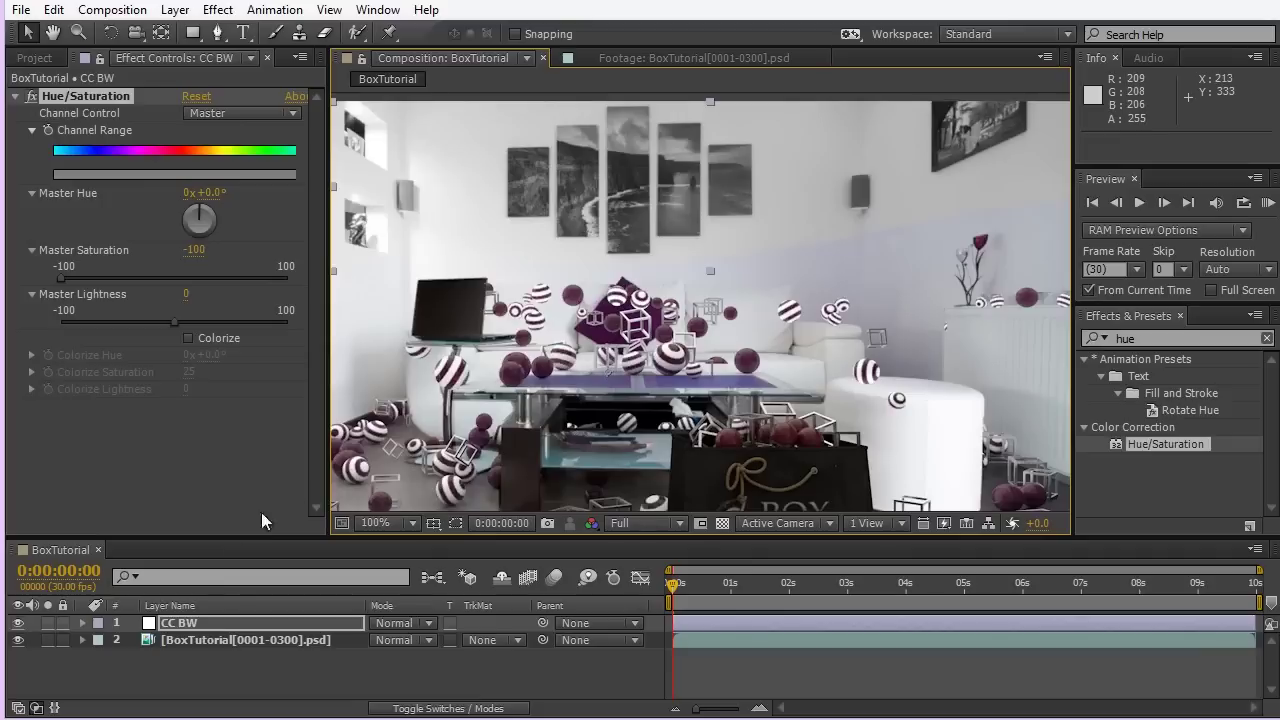
left_click(228, 622)
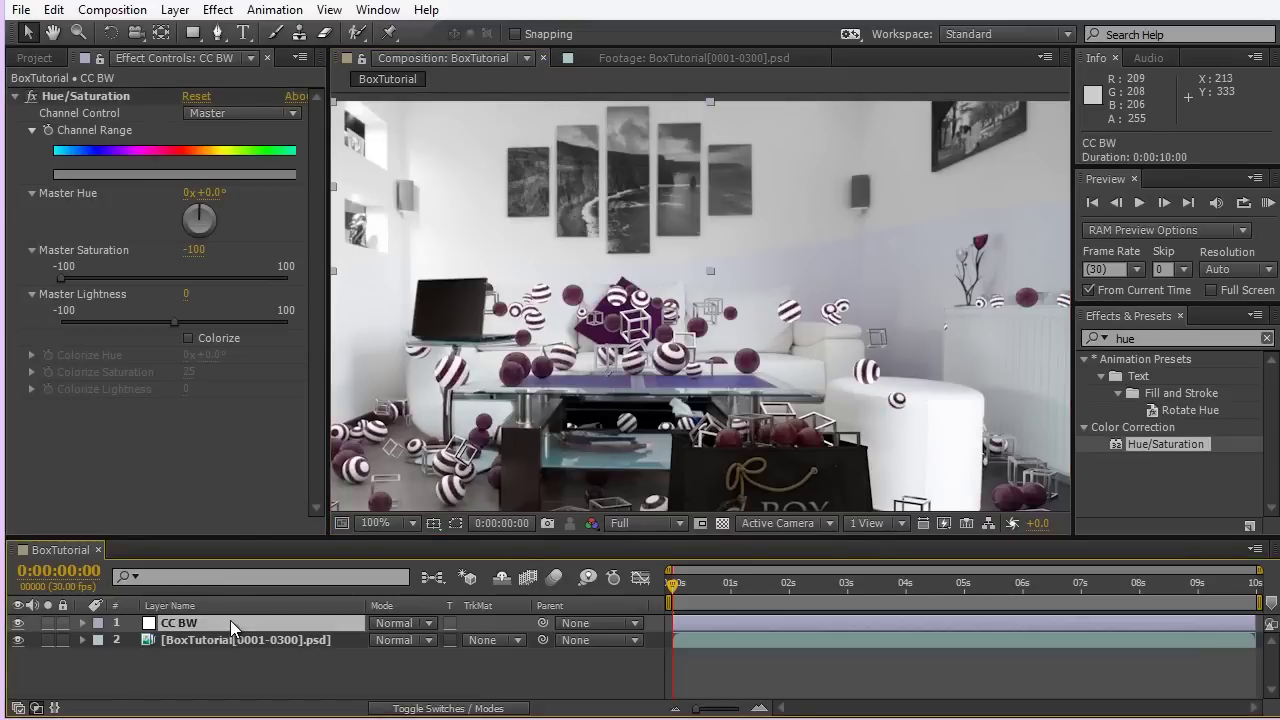
- Set the CC BW Mask Feather to 114 pixels
key("f")
left_click_drag(411, 657, 526, 656)
key("comma")
key("comma")
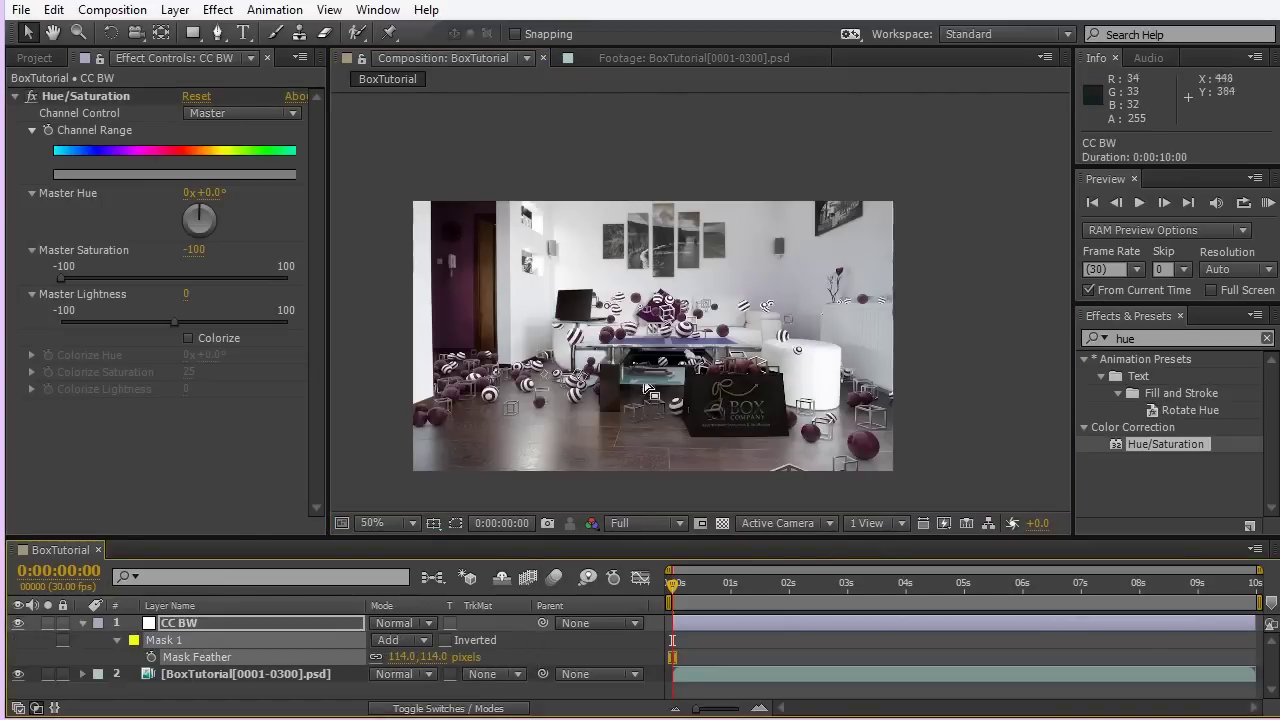
key("period")
key("period")
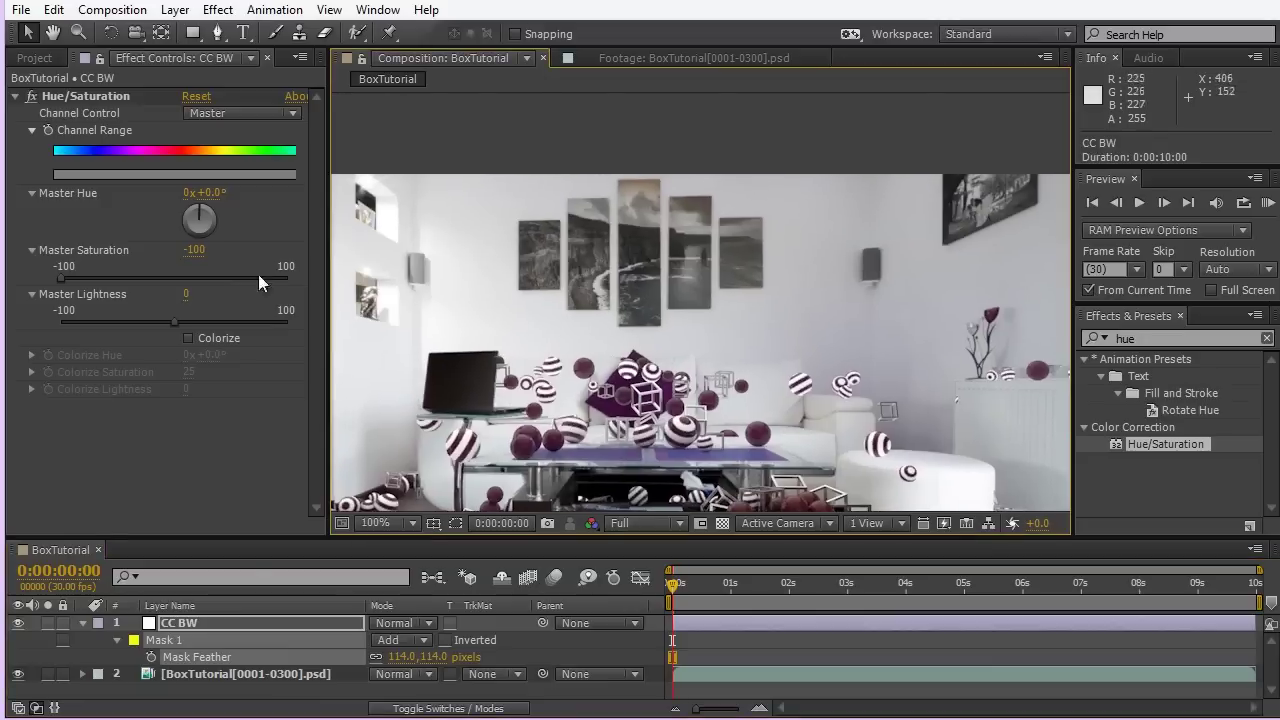
- Drag Mask 1's top vertices up above the frame, then deselect the mask and layer
left_click(30, 97)
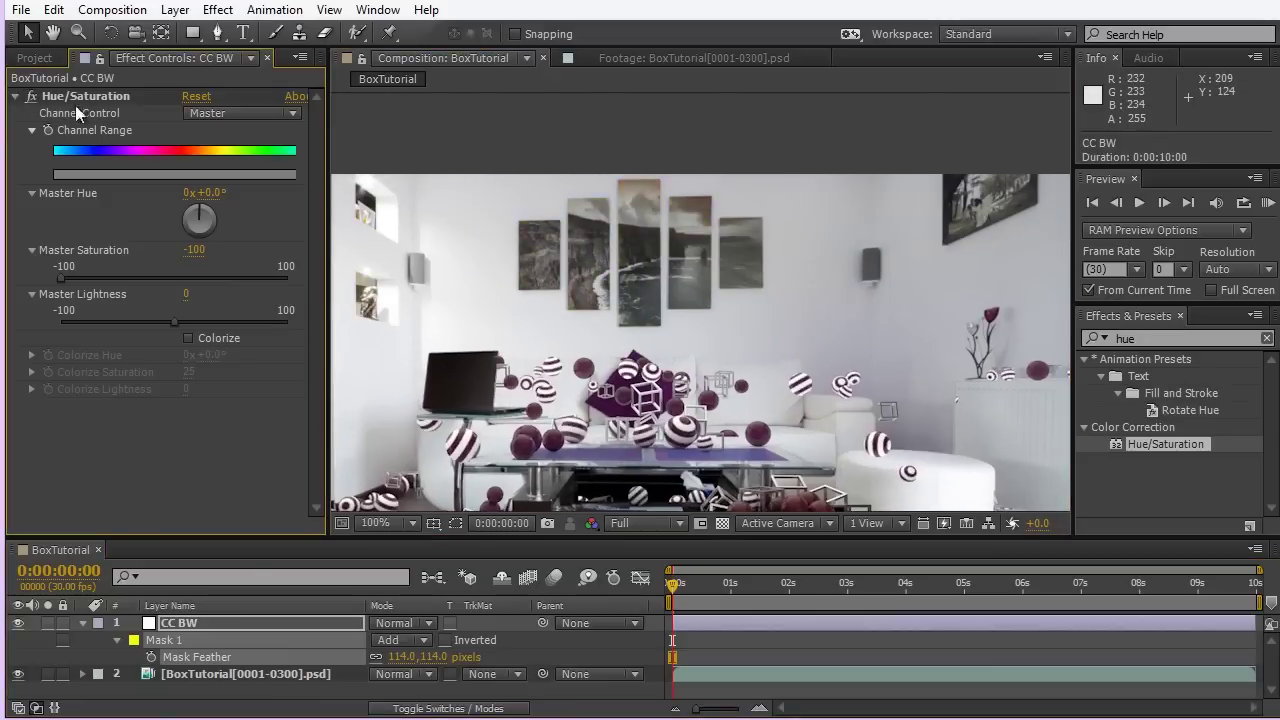
left_click(196, 636)
left_click(452, 523)
scroll(600, 226, "down", 2)
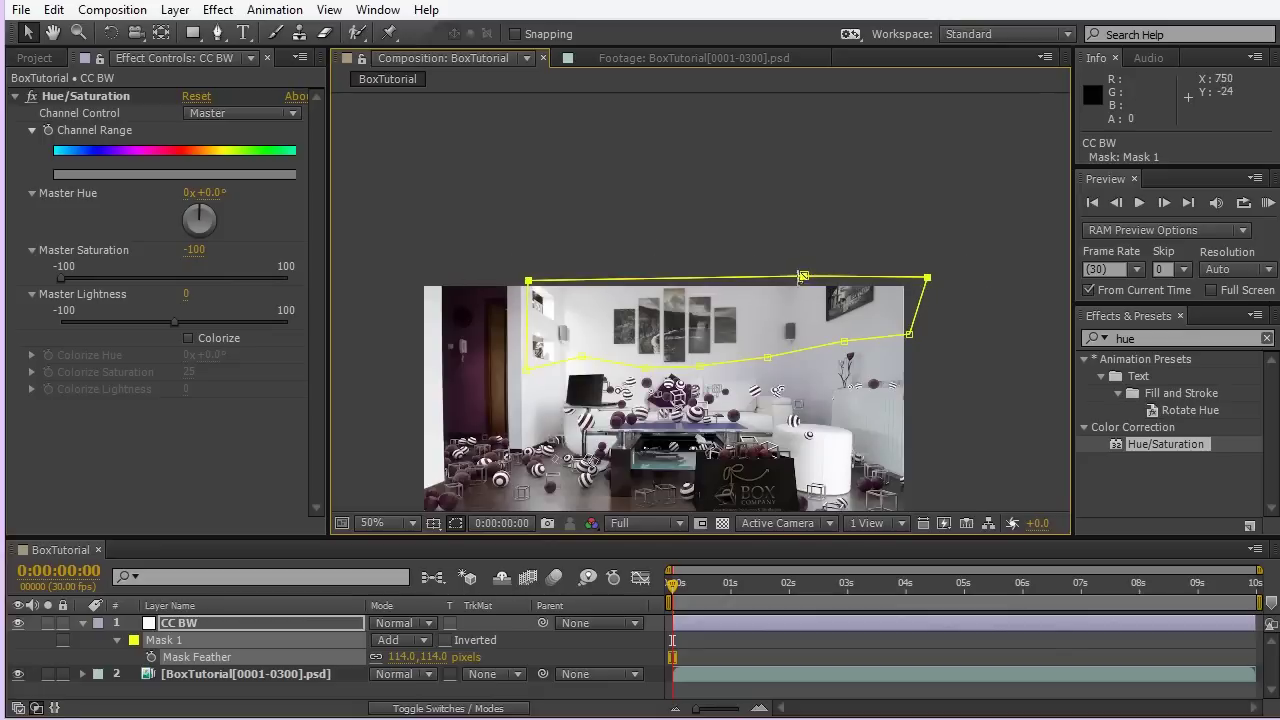
left_click_drag(804, 277, 798, 247)
scroll(720, 337, "up", 2)
scroll(694, 171, "down", 2)
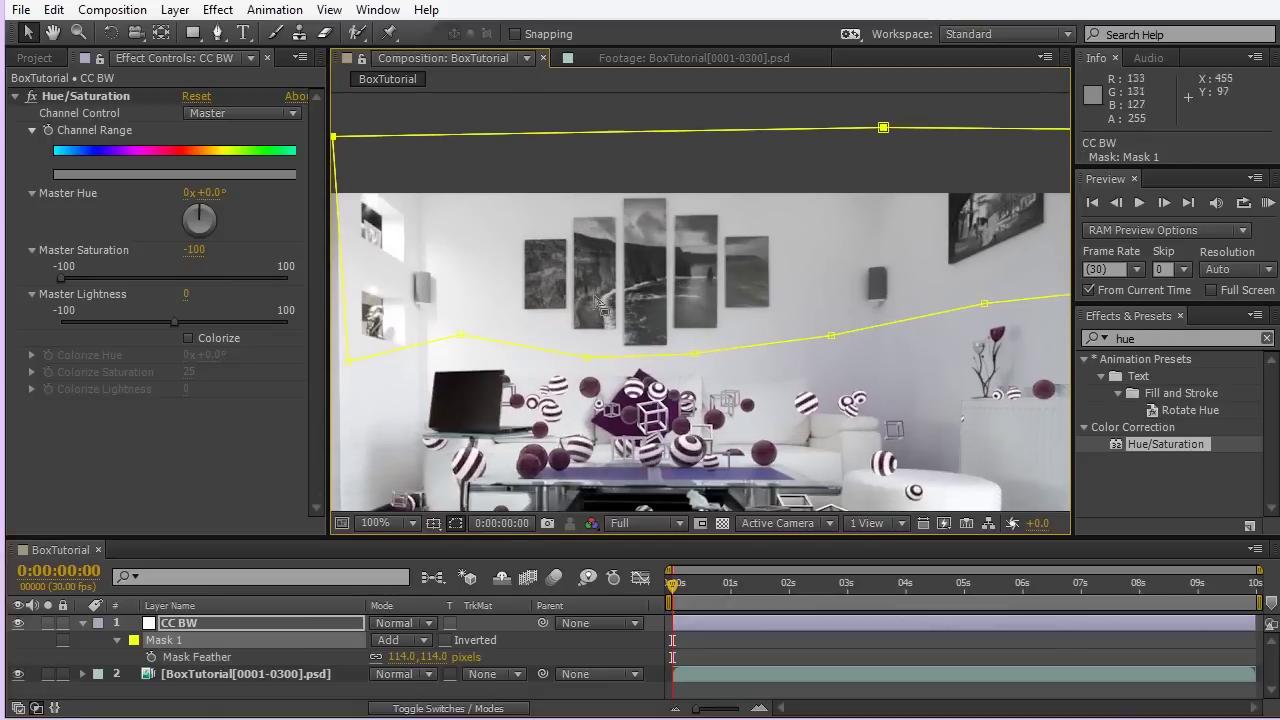
left_click(502, 367)
left_click(396, 281)
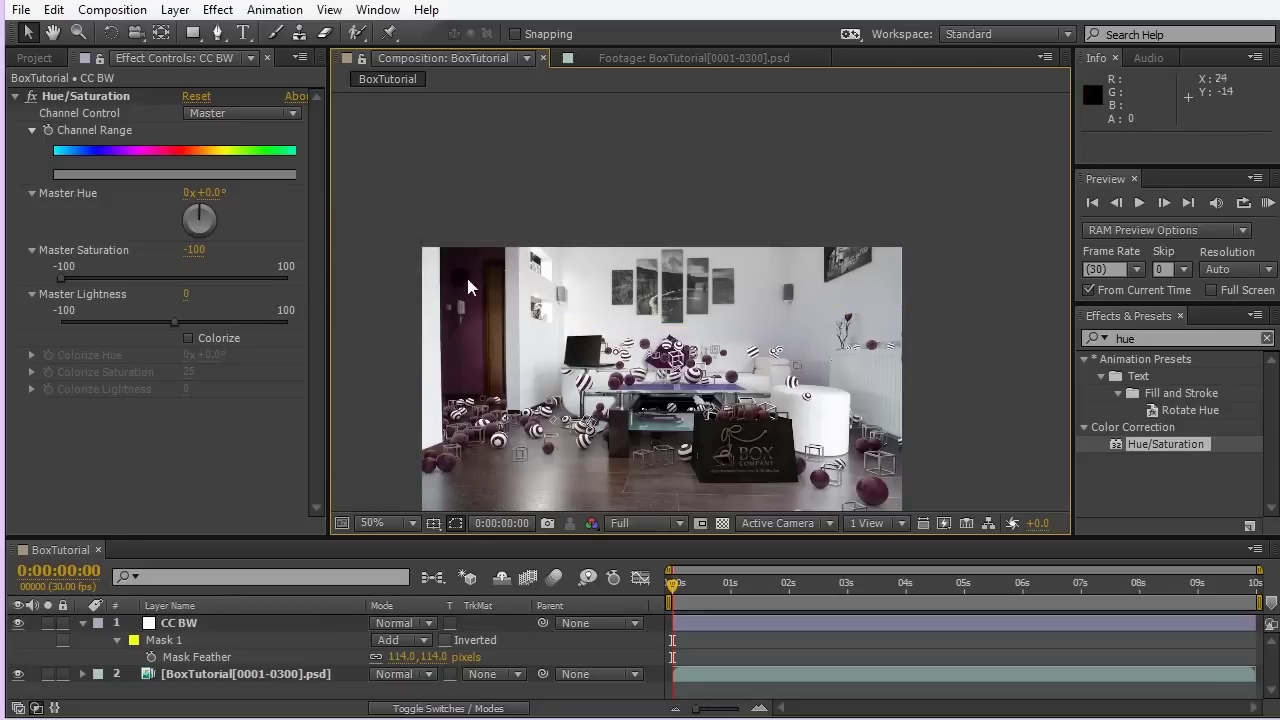
scroll(539, 230, "down", 2)
scroll(568, 228, "up", 2)
scroll(592, 317, "up", 2)
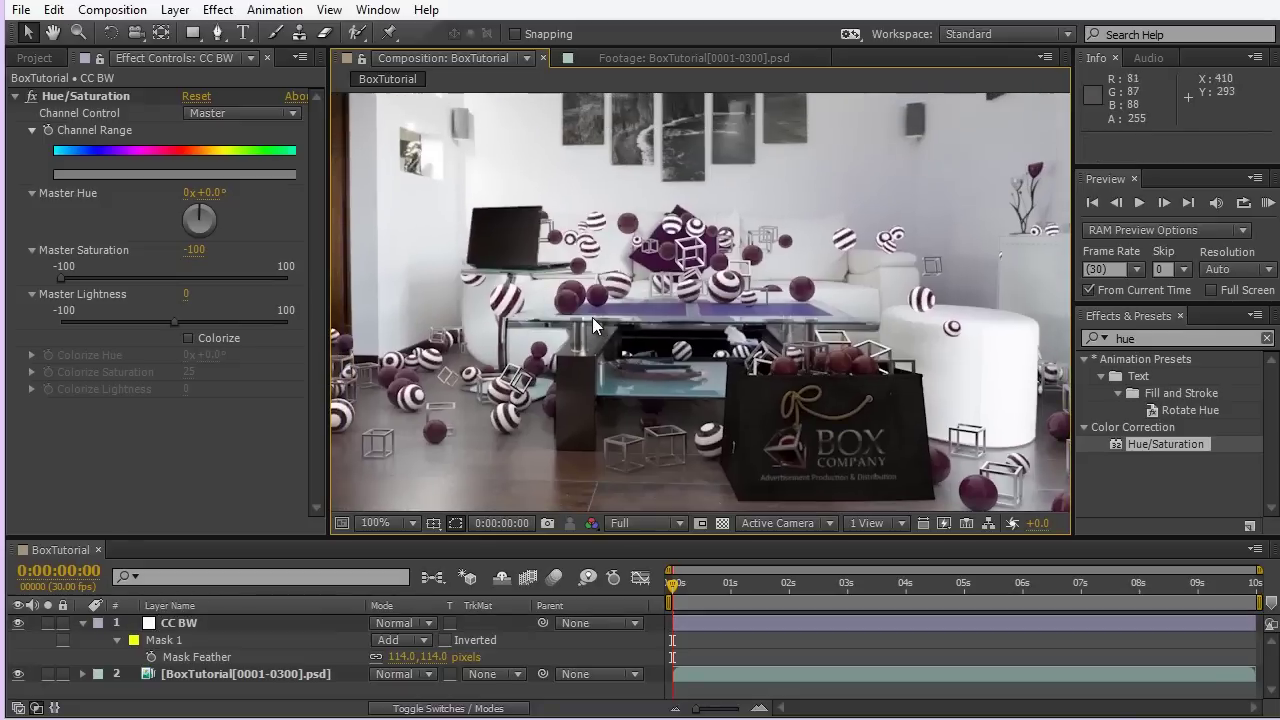
- Review the blended grayscale wall maximized at 200% and 100% zoom
key("grave")
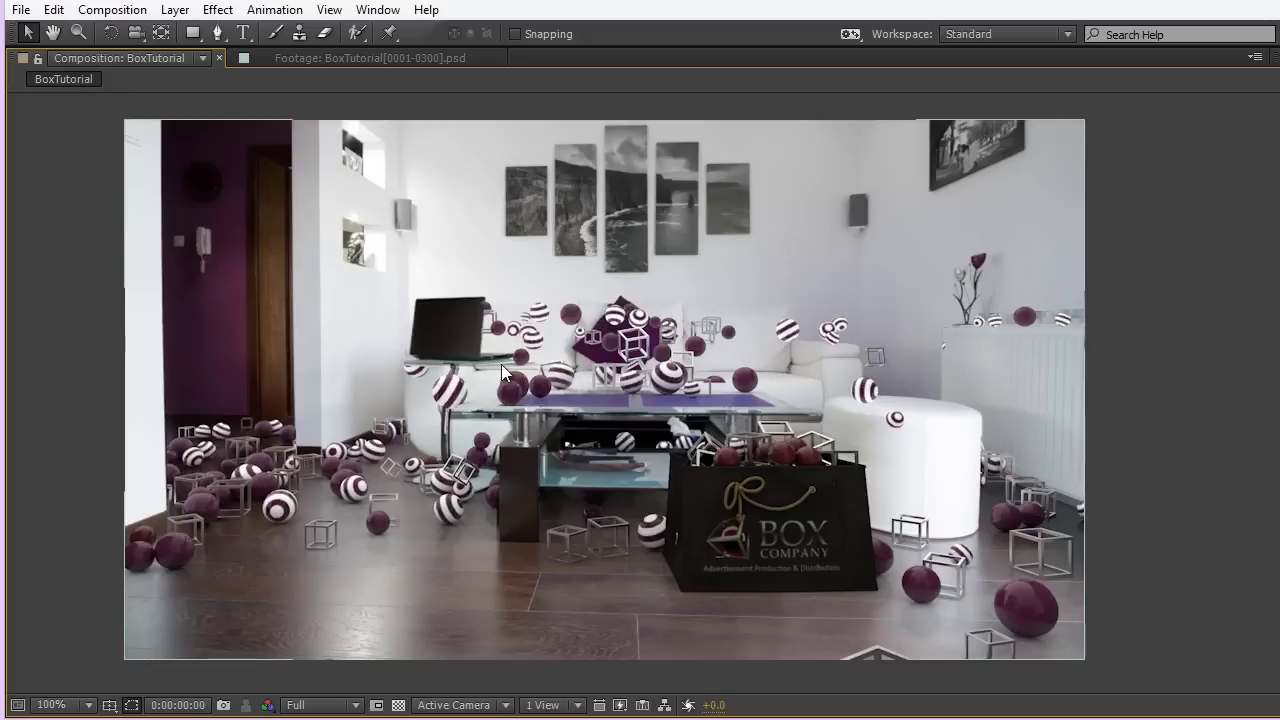
key("period")
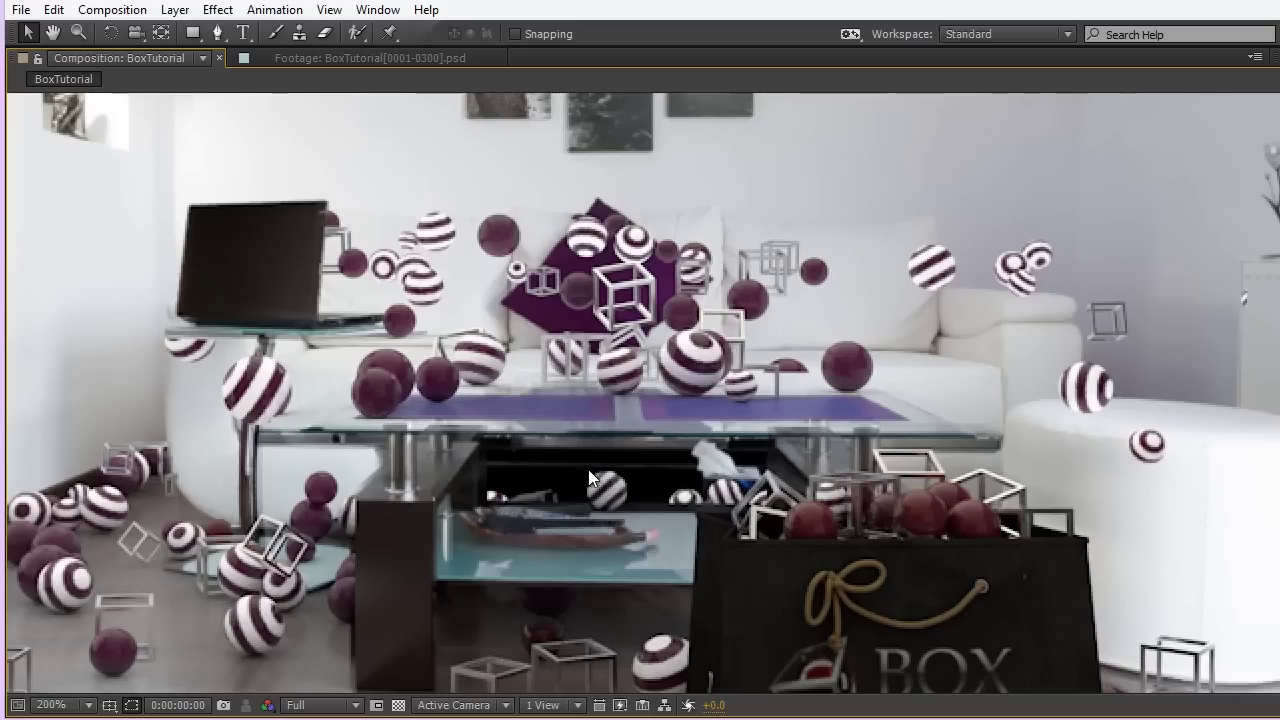
scroll(560, 380, "down", 1)
scroll(547, 399, "up", 2)
key("comma")
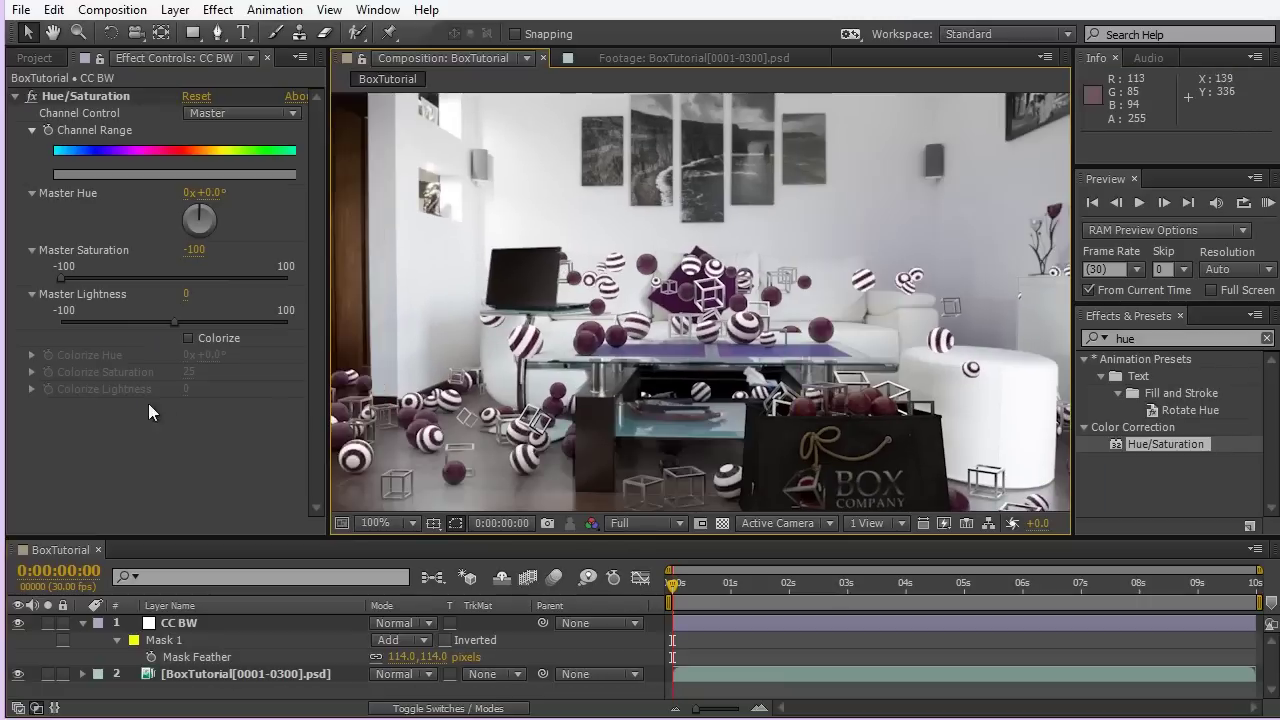
left_click(40, 60)
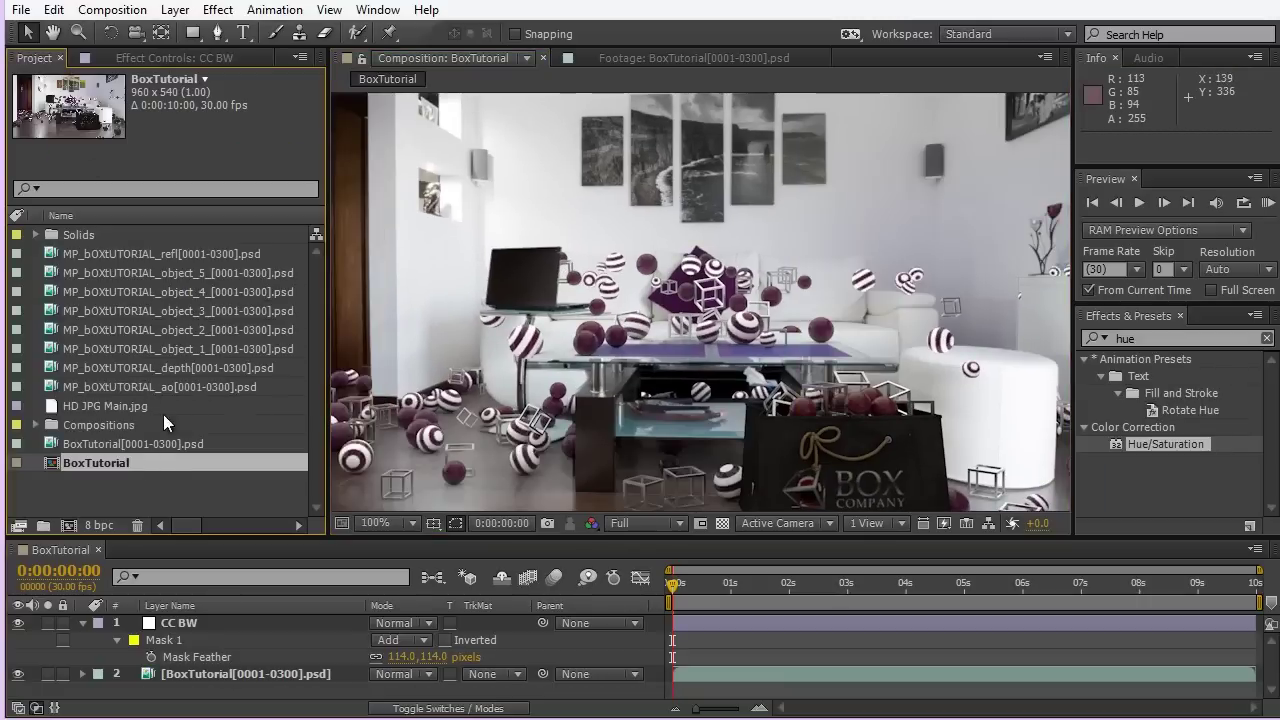
- Add the MP_bOXtUTORIAL_depth footage to the comp and rename the layer 'Depth'
left_click(145, 369)
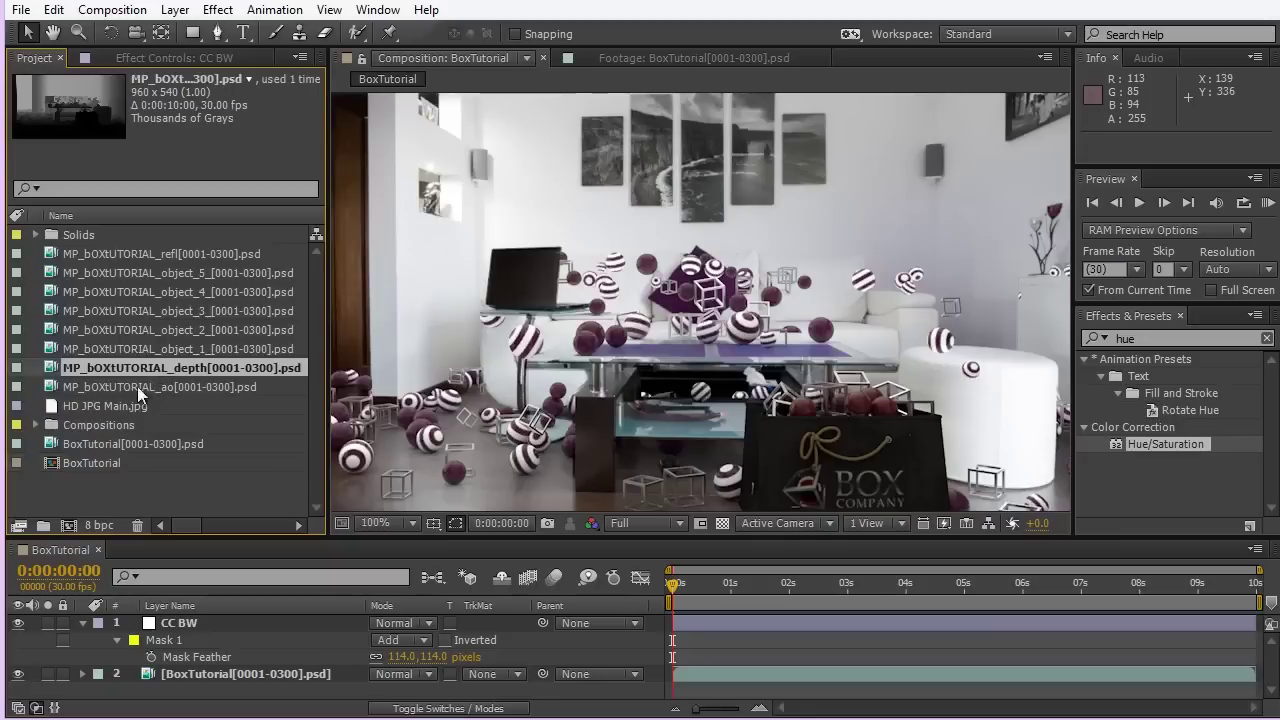
left_click_drag(161, 375, 184, 690)
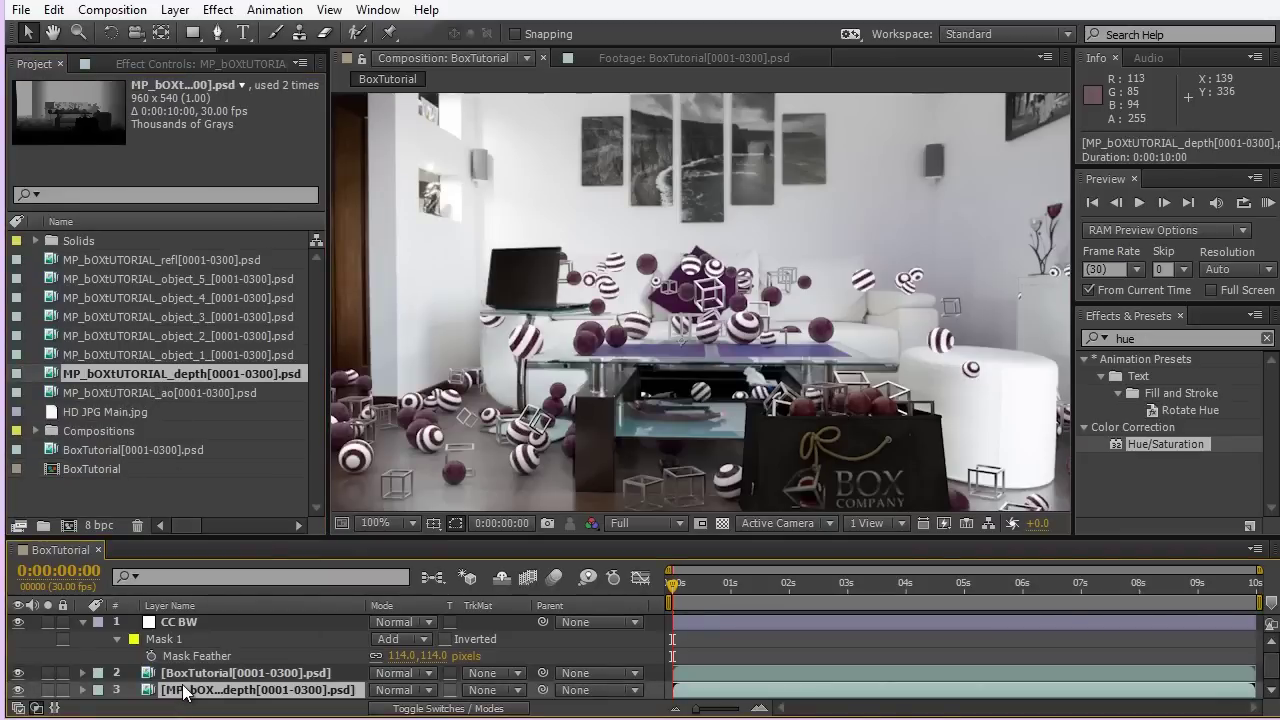
left_click(184, 690)
key("Return")
type("De")
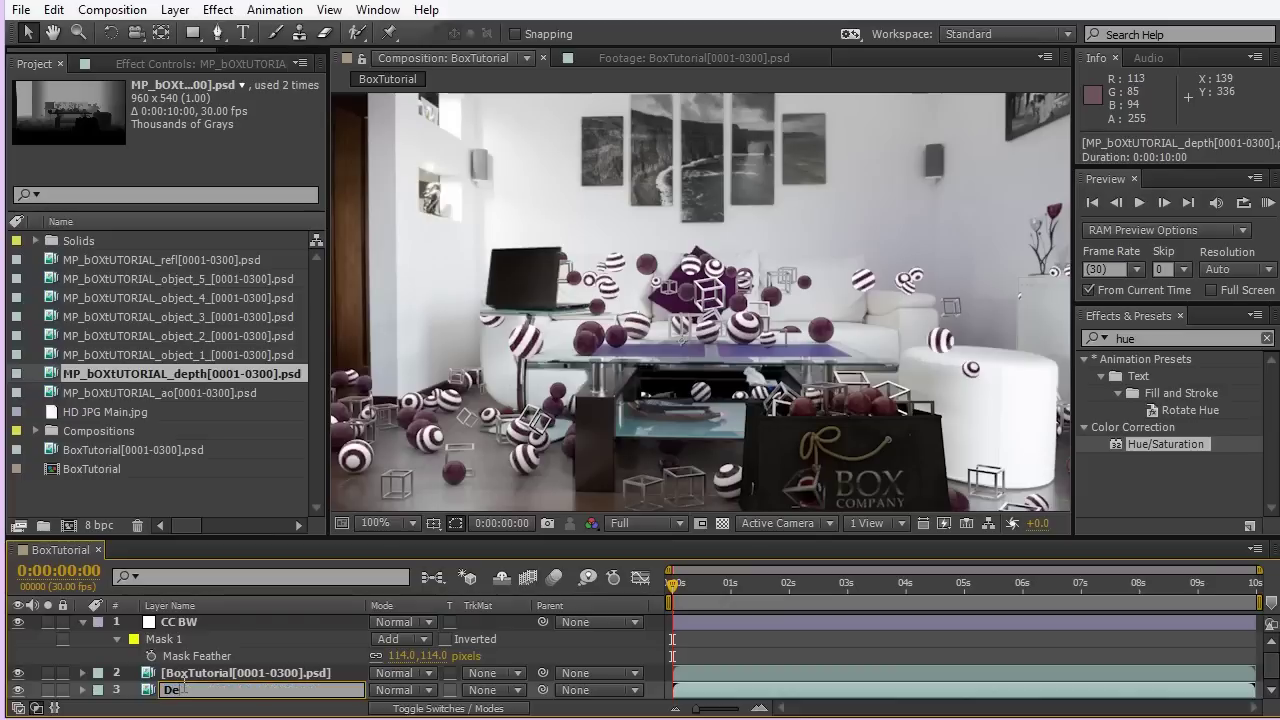
type("pth")
key("Return")
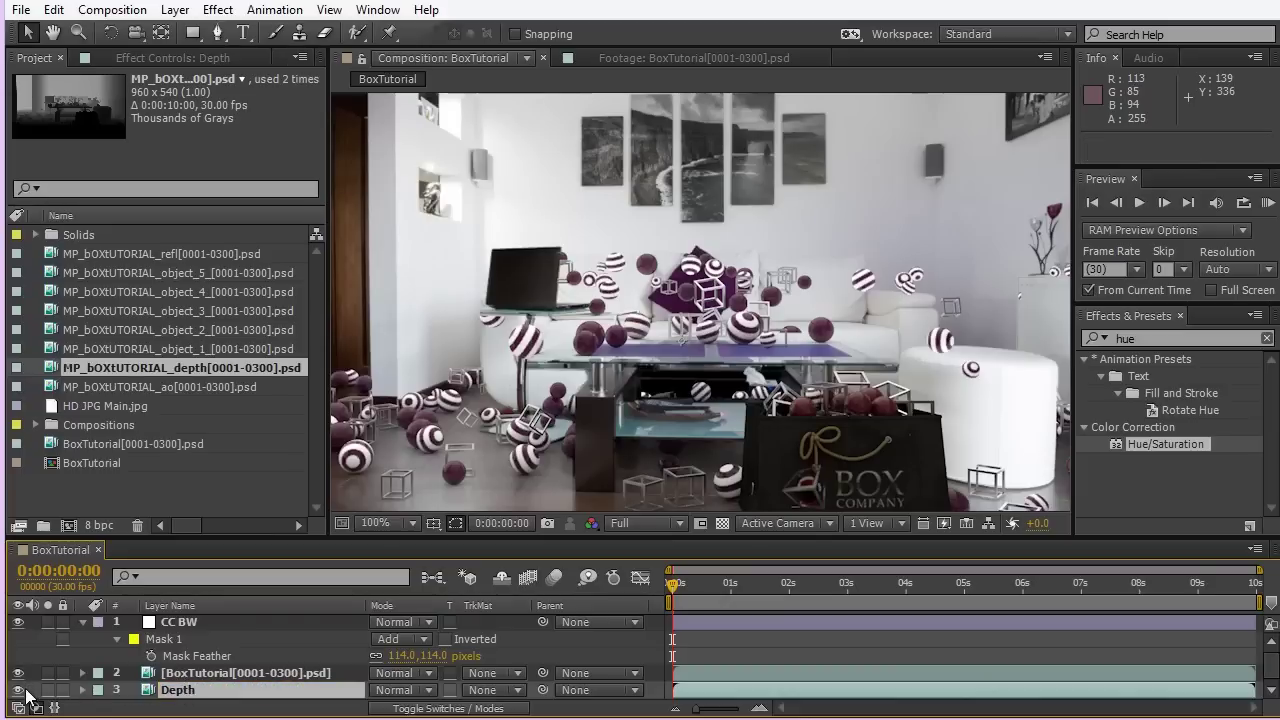
- Create a new adjustment layer named 'DOF'
left_click(176, 9)
mouse_move(245, 8)
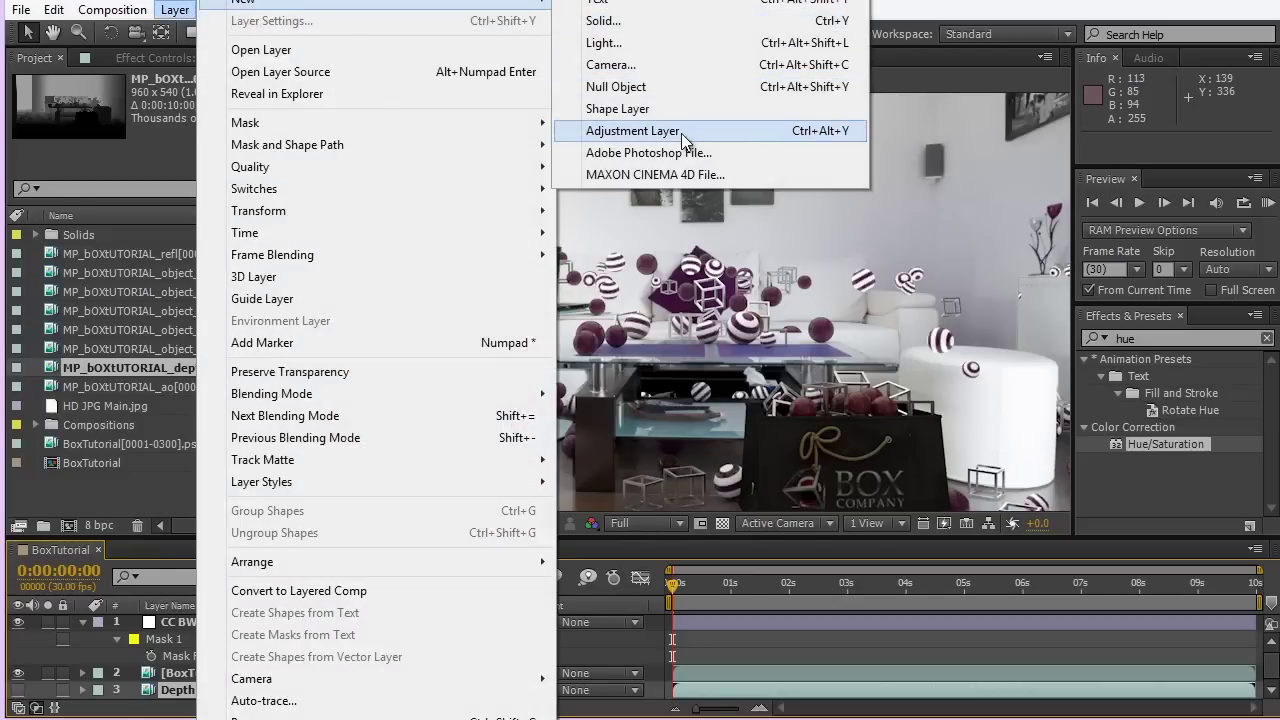
left_click(682, 133)
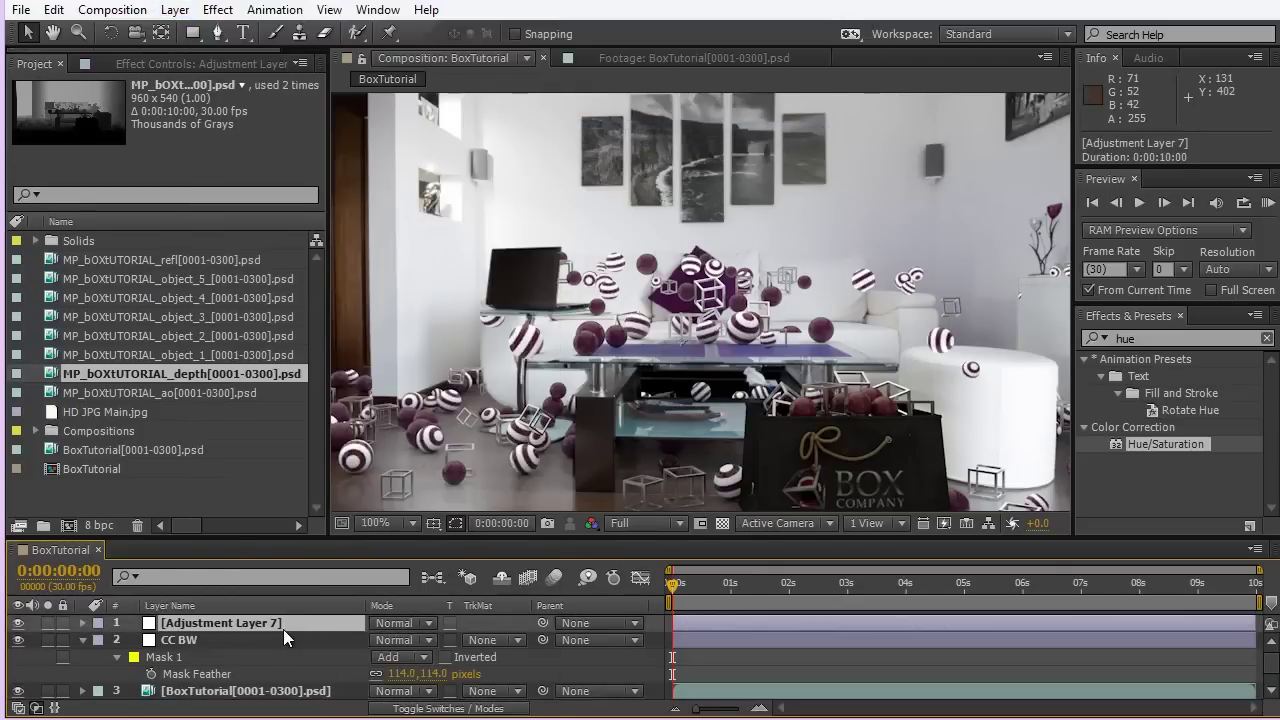
key("Return")
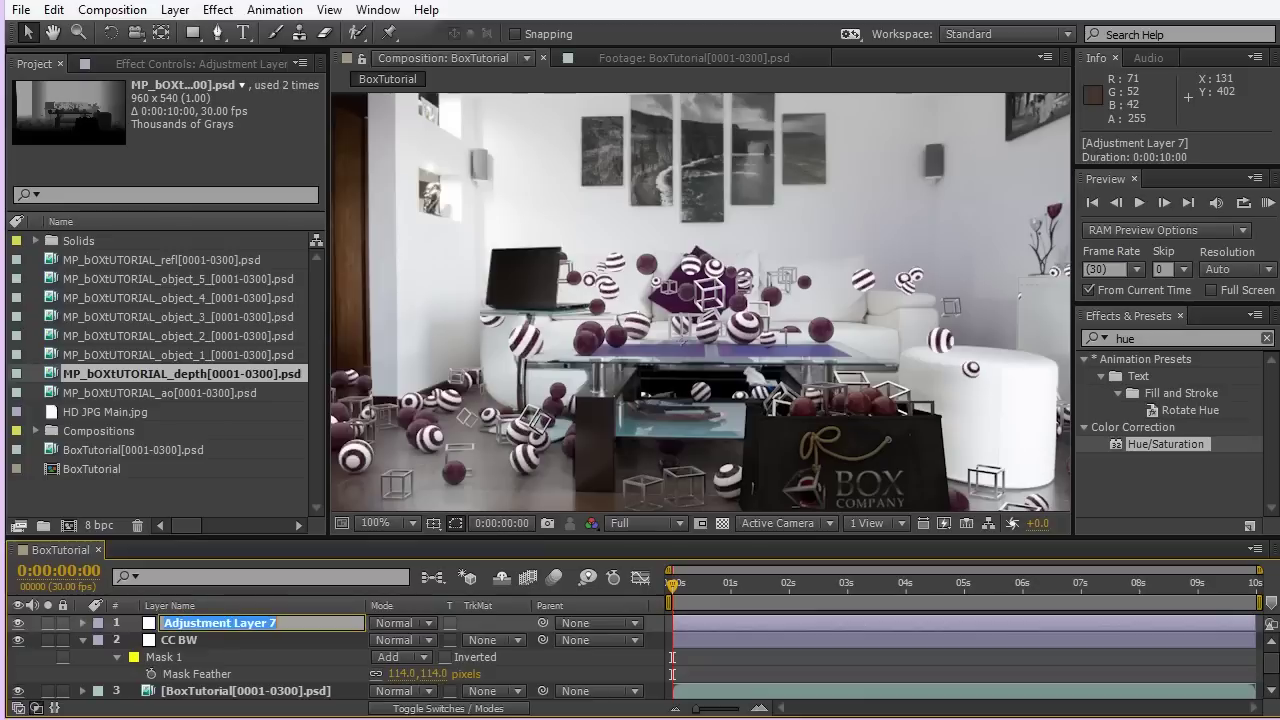
type("DOF")
key("Return")
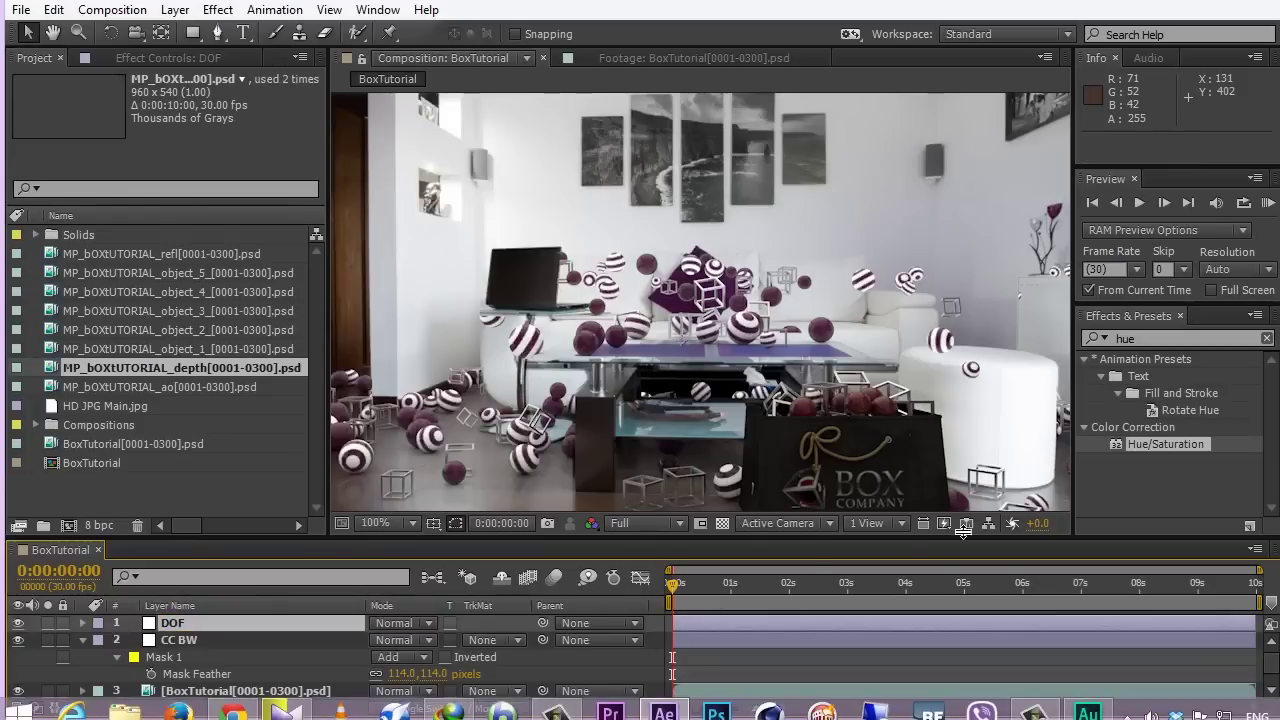
- Search Effects & Presets for 'DEPTH OF', replacing the old 'hue' query
left_click(1116, 338)
double_click(1117, 338)
type("DEP")
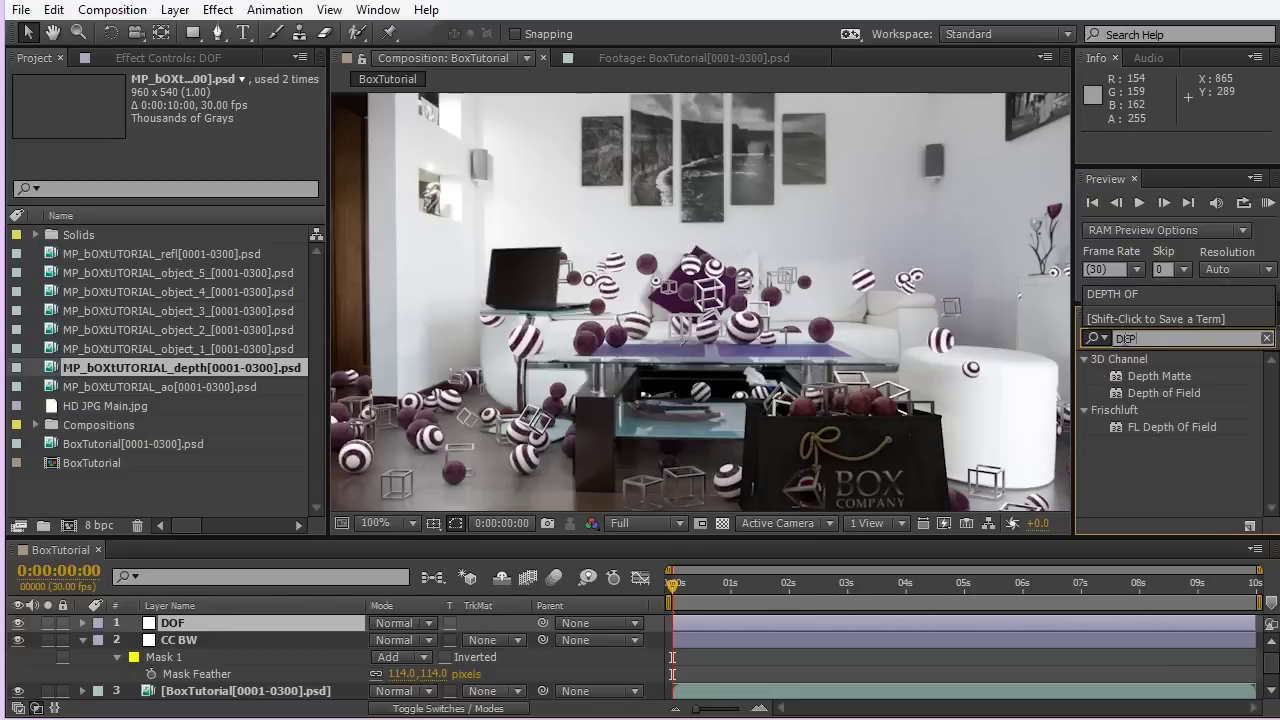
type("TH OF")
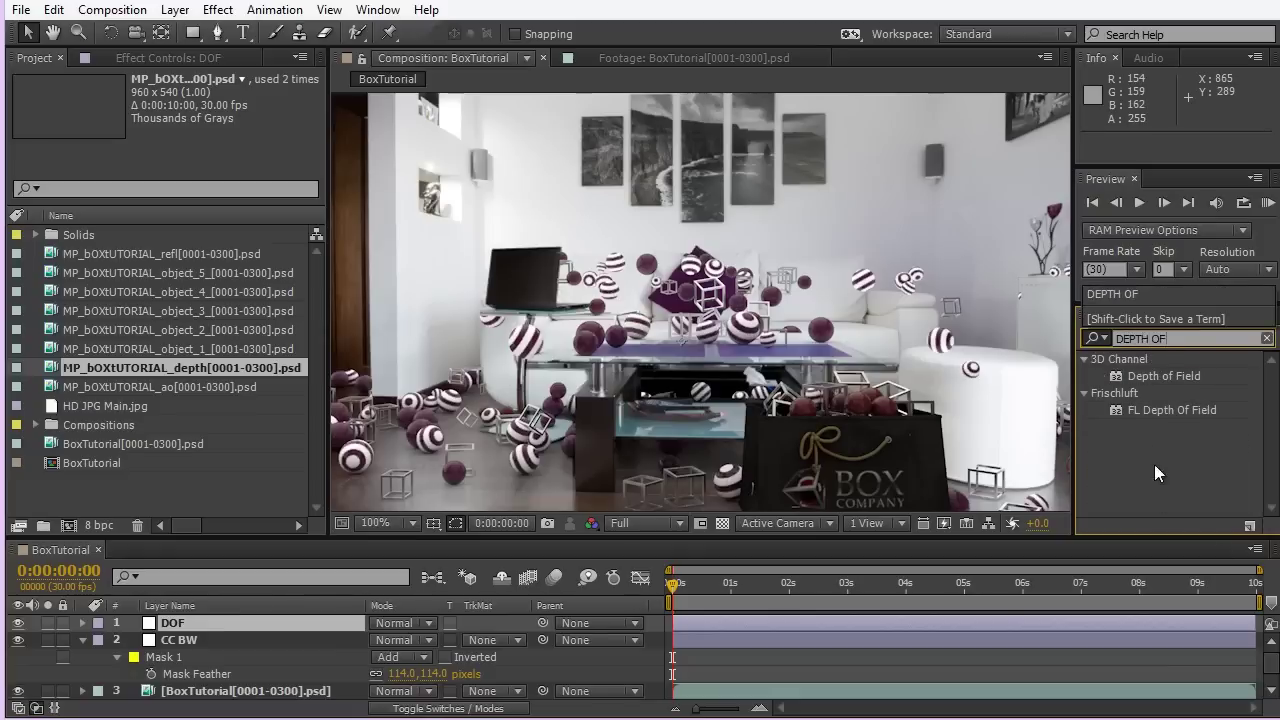
- Apply FL Depth Of Field to DOF with radius 9.400, focused on the floor near the bag
double_click(1160, 410)
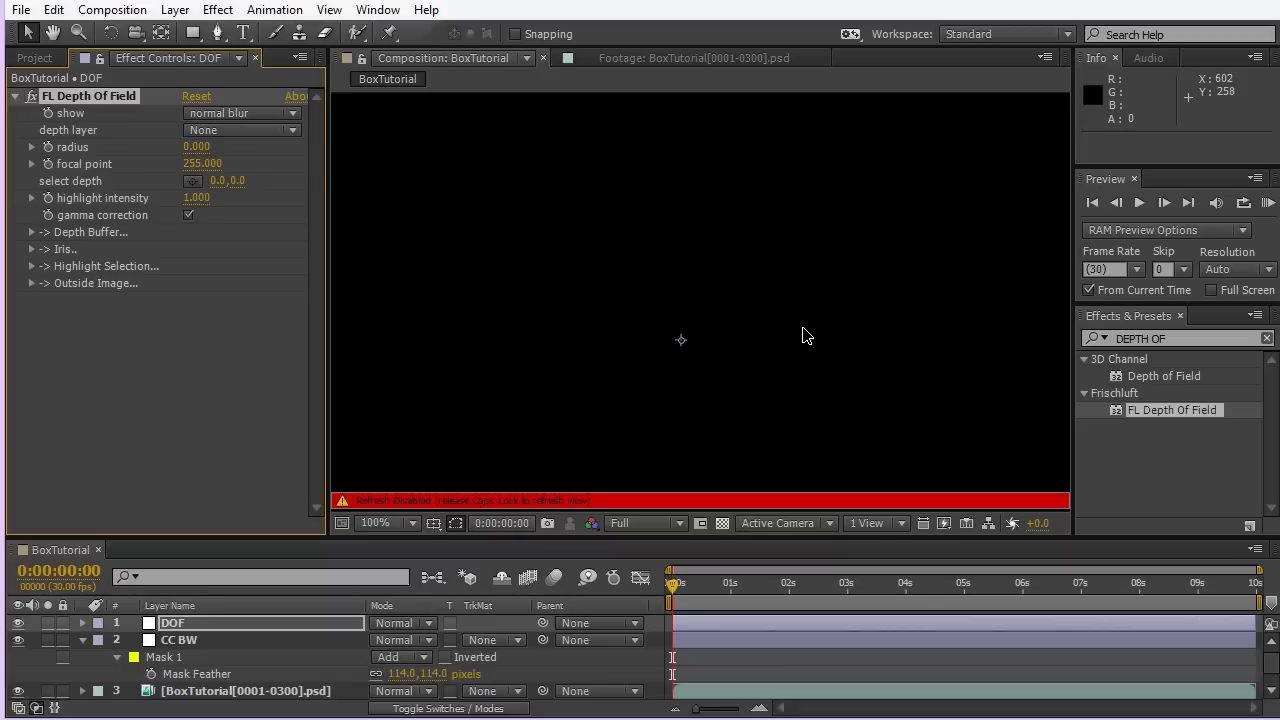
key("Caps_Lock")
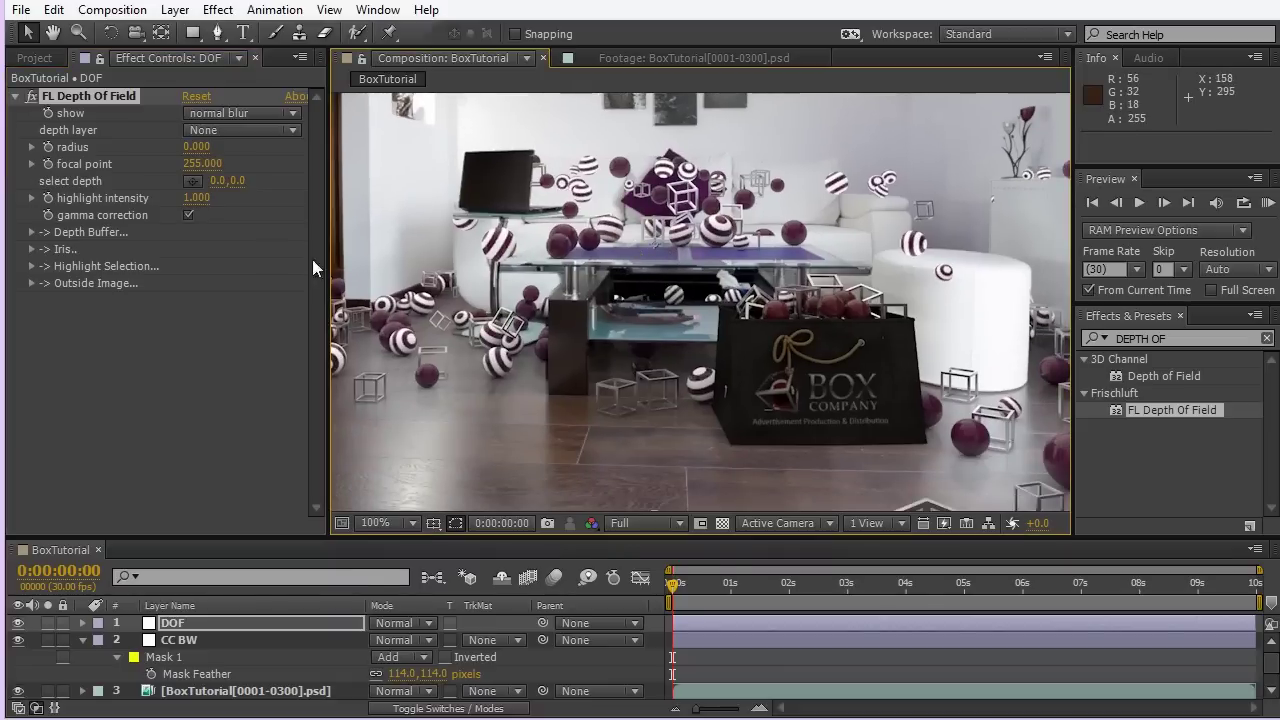
left_click_drag(194, 149, 301, 153)
left_click(193, 181)
left_click(716, 473)
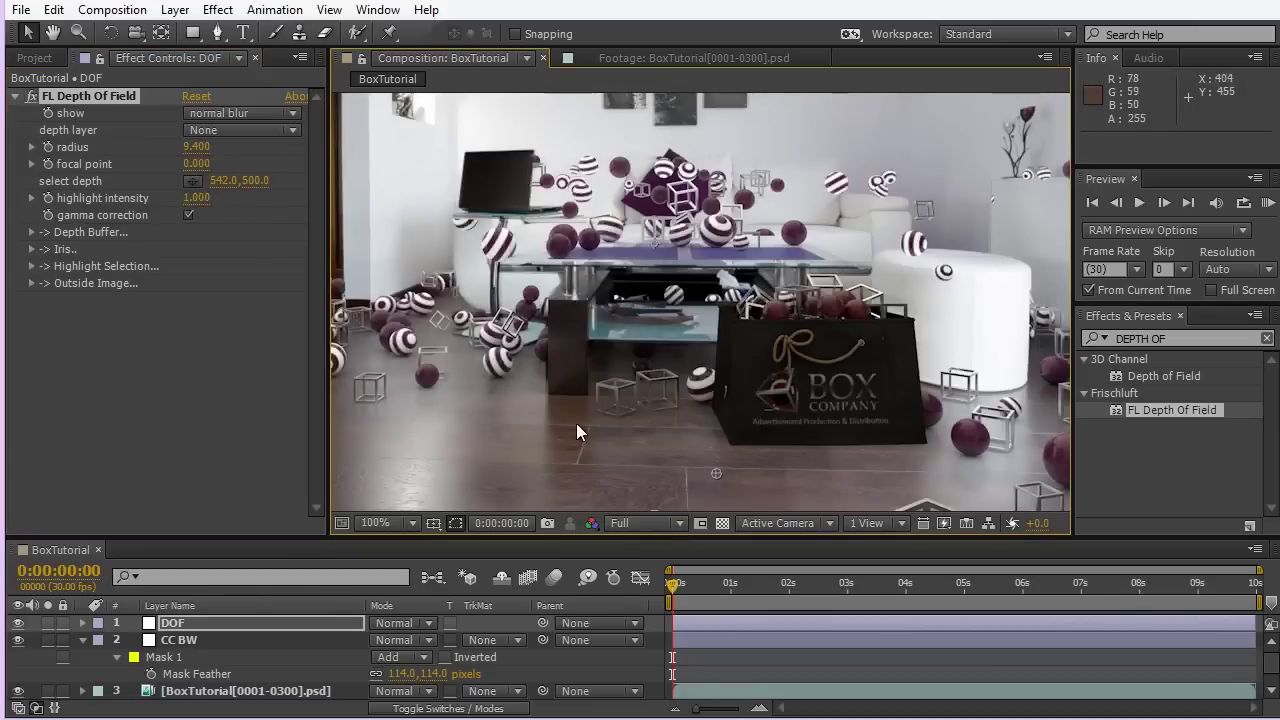
scroll(540, 380, "left", 5)
scroll(483, 330, "up", 2)
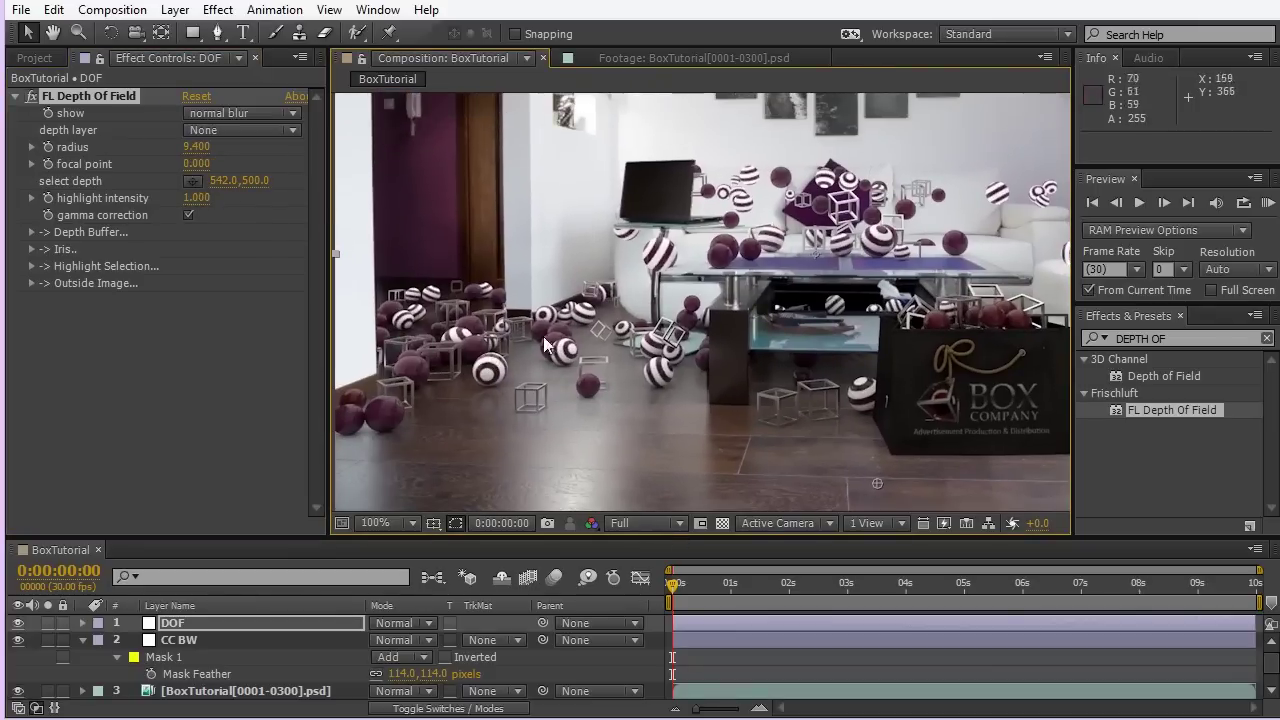
scroll(560, 320, "right", 5)
scroll(586, 328, "up", 3)
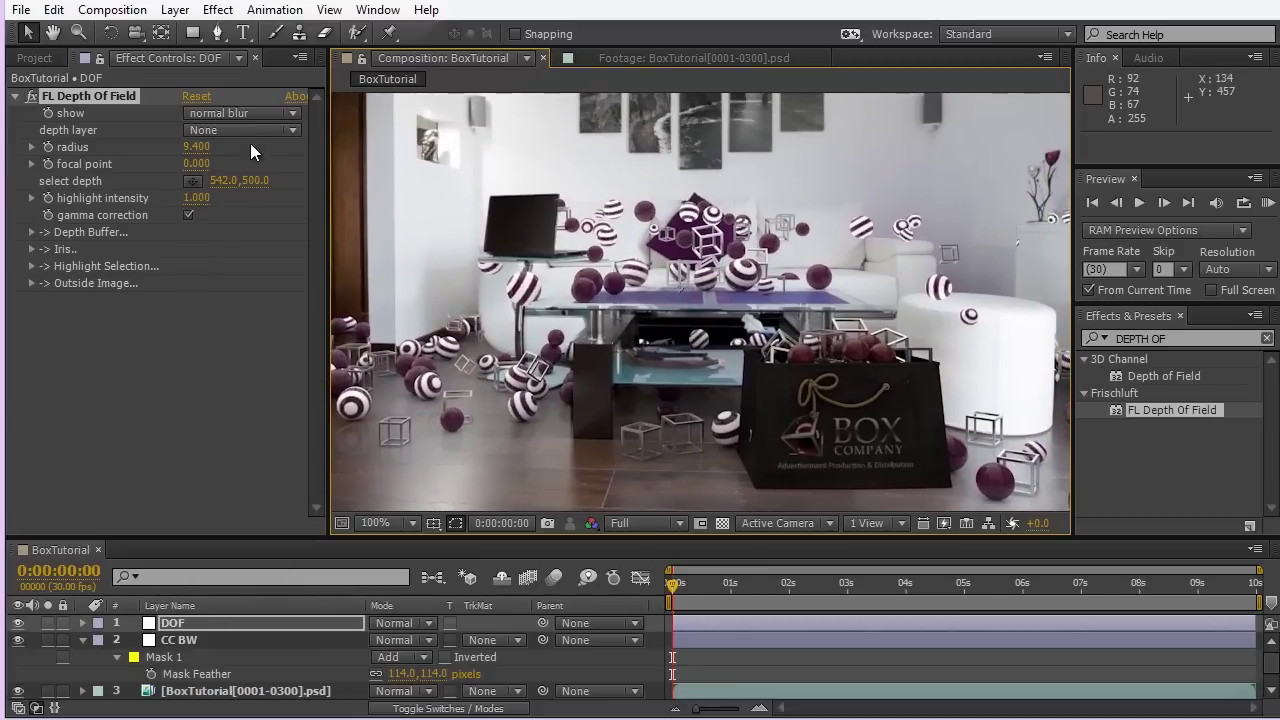
- Set the blur's depth layer to 4. Depth and inspect the result maximized
left_click(240, 130)
left_click(237, 249)
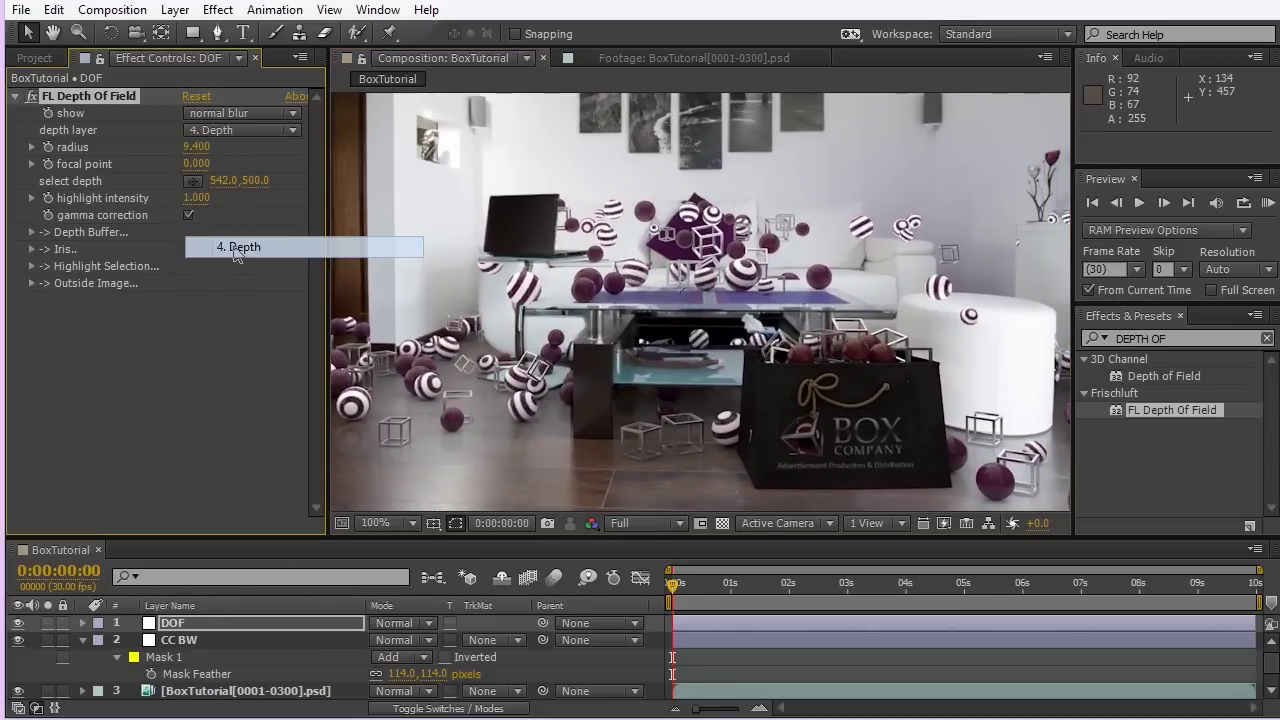
scroll(501, 252, "left", 4)
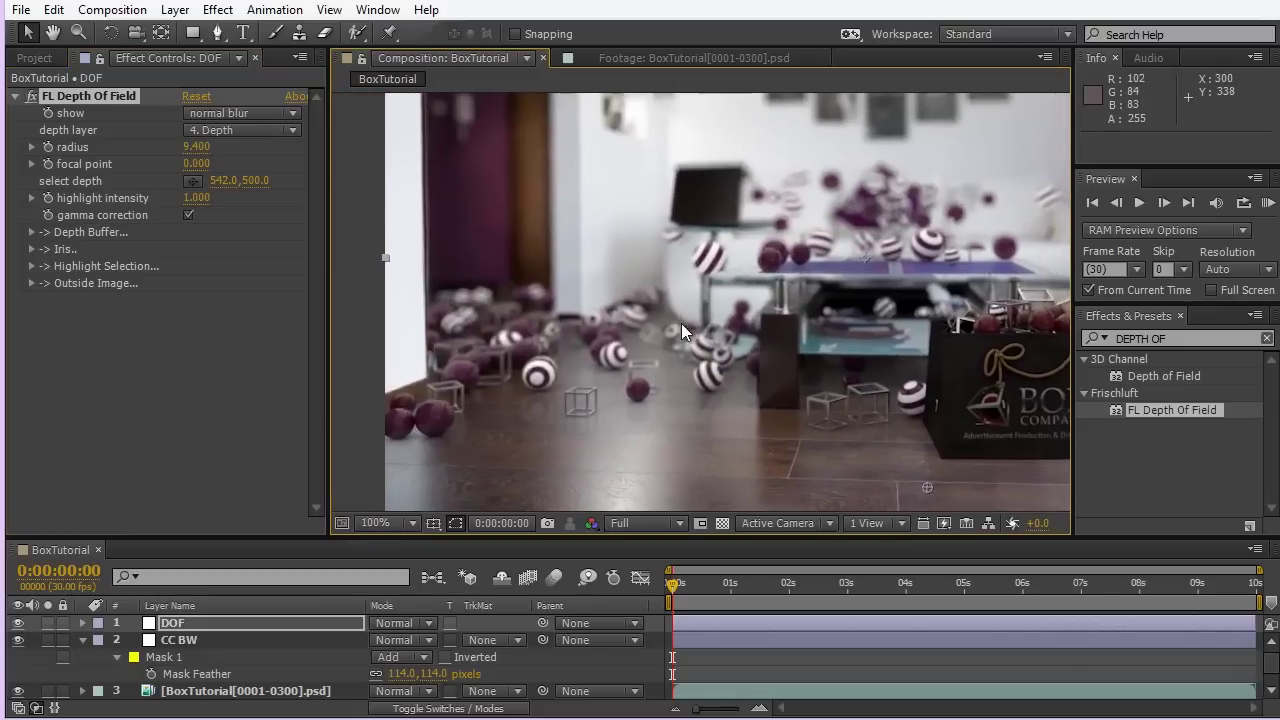
scroll(681, 323, "down", 2)
scroll(681, 323, "right", 2)
key("grave")
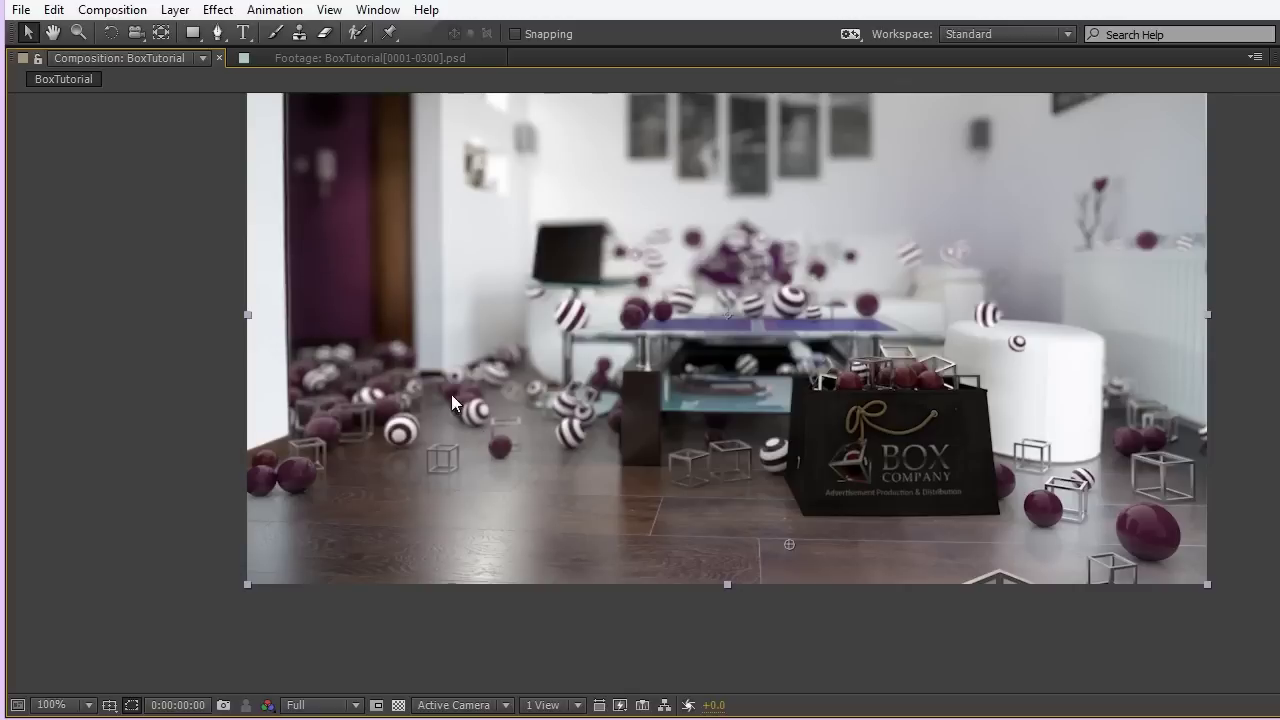
key("grave")
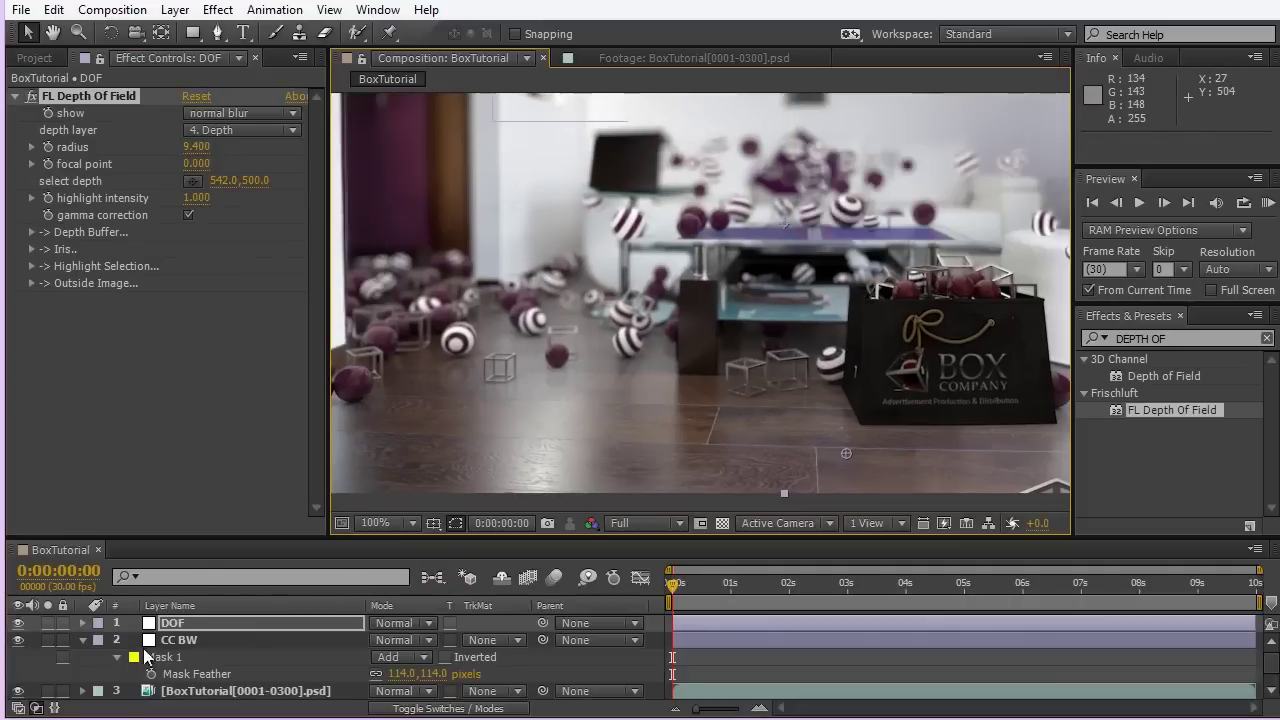
scroll(201, 676, "down", 1)
- Precompose the Depth layer as Depth Comp 2 and open it maximized
left_click(186, 690)
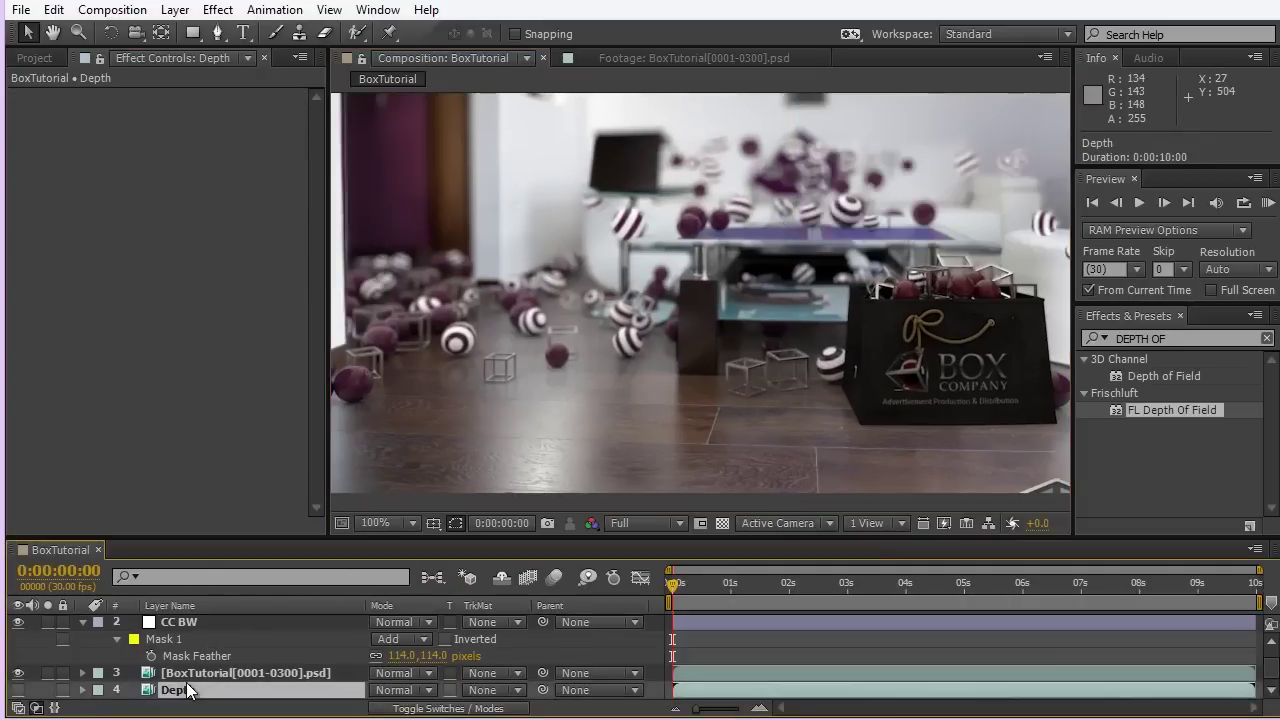
key("ctrl+shift+c")
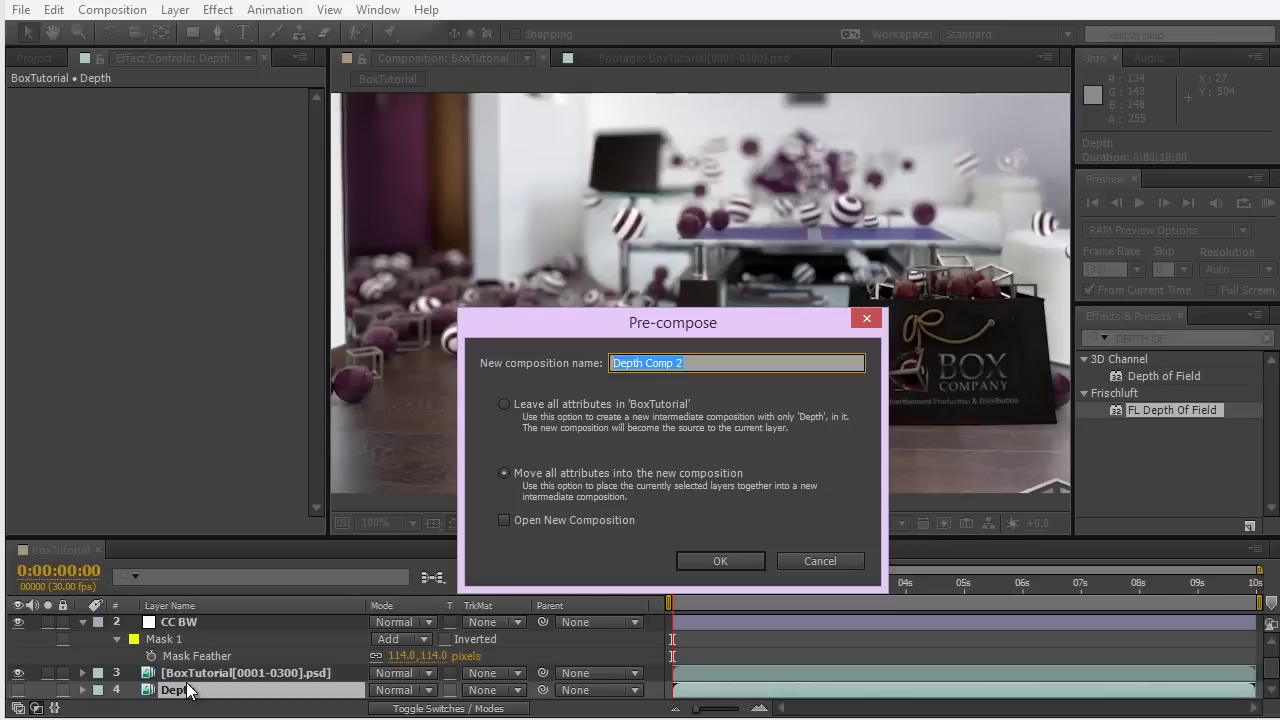
key("Return")
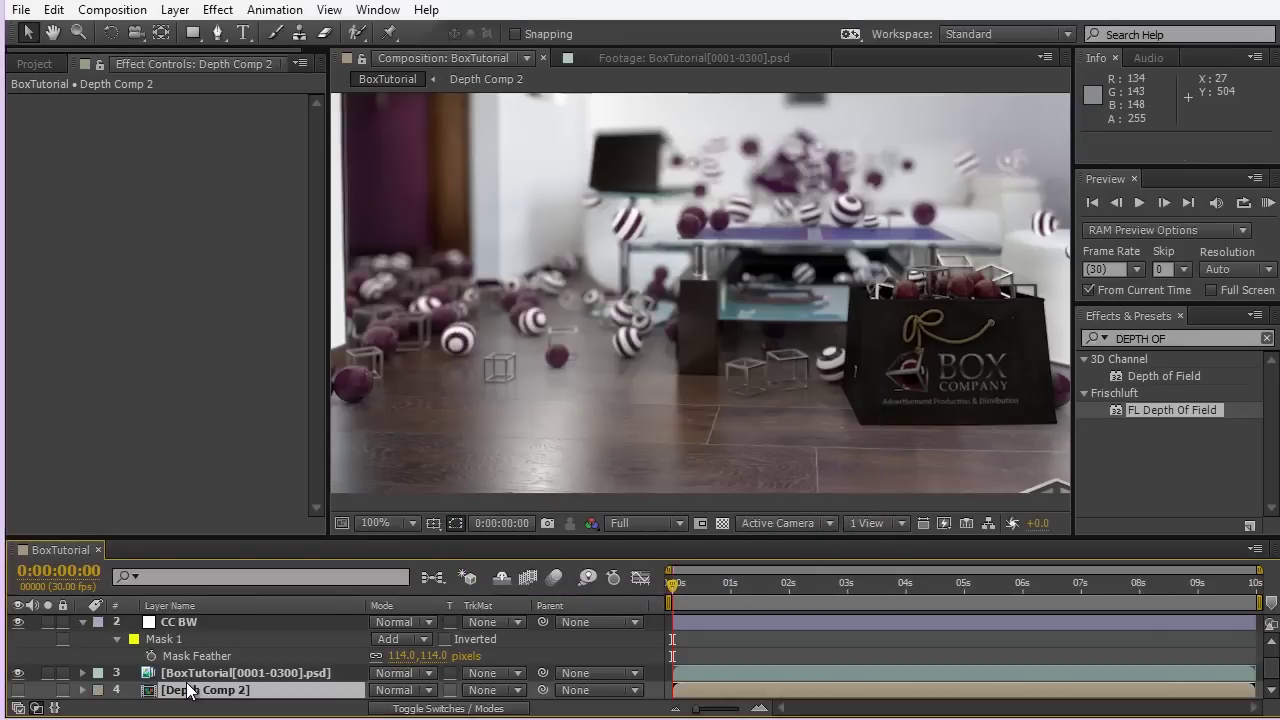
double_click(232, 690)
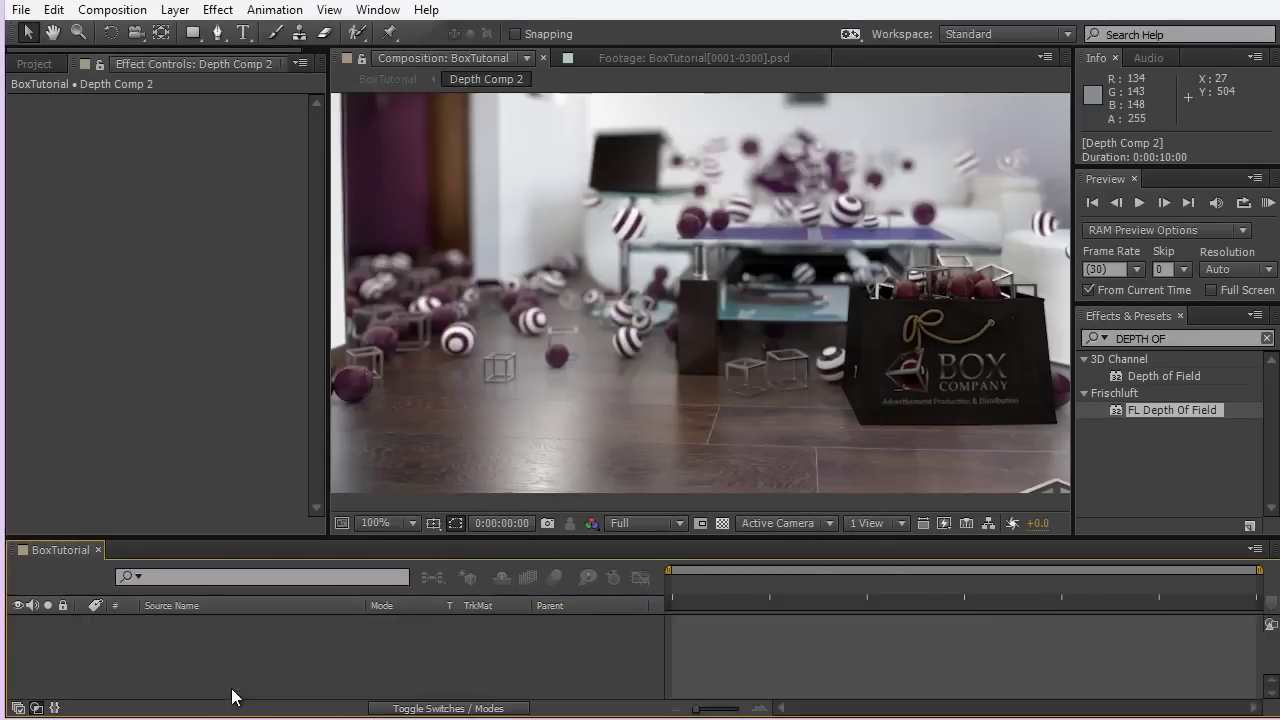
key("grave")
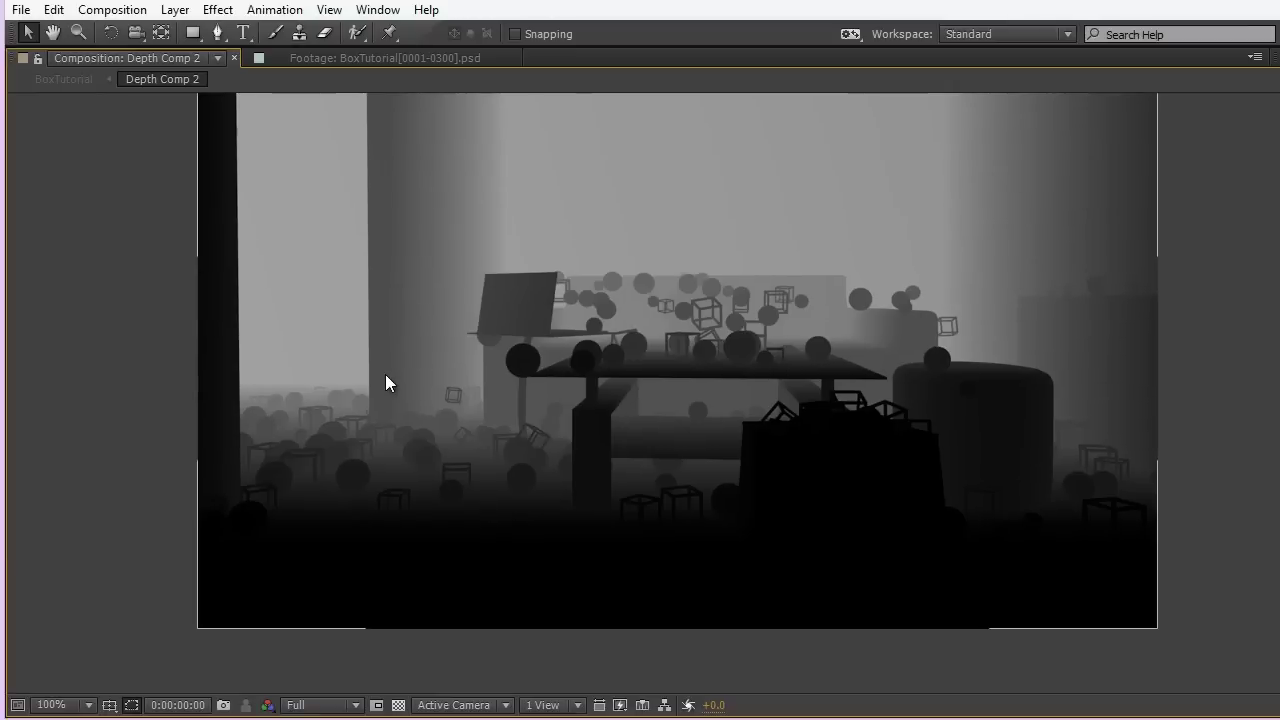
- Add a black solid named 'Black addition', with its colour sampled by eyedropper
key("ctrl+y")
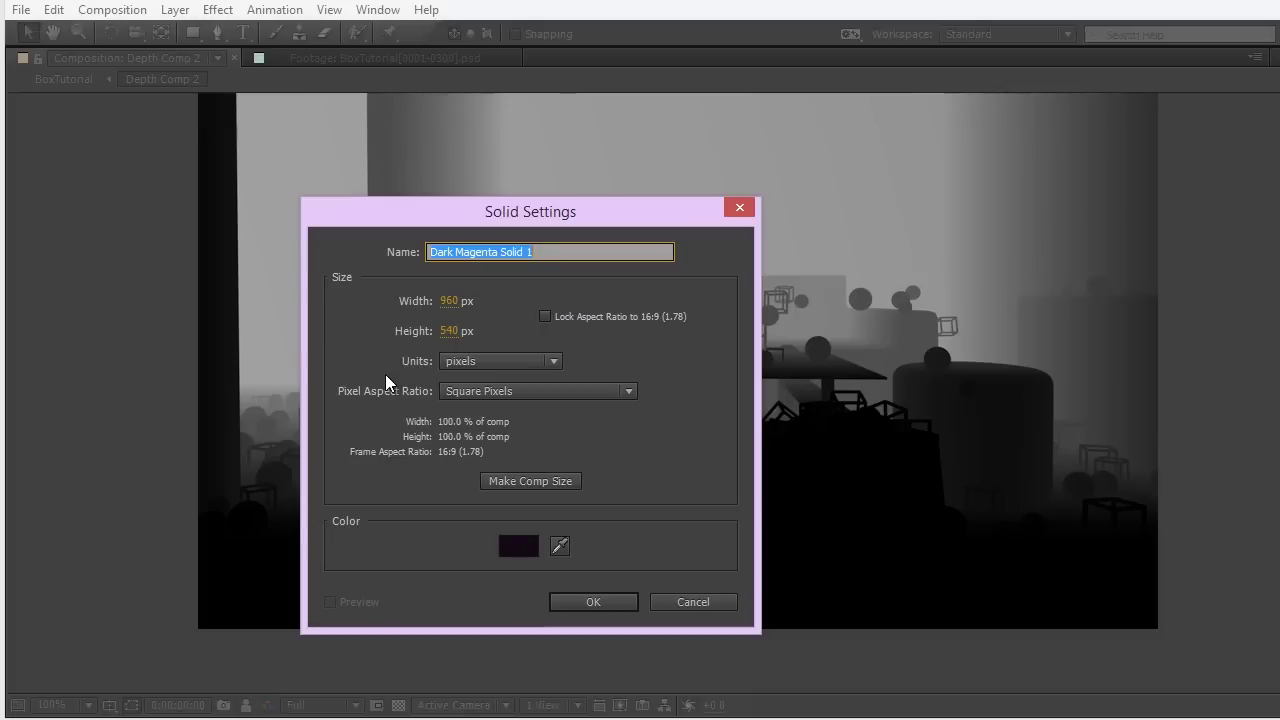
type("Bla")
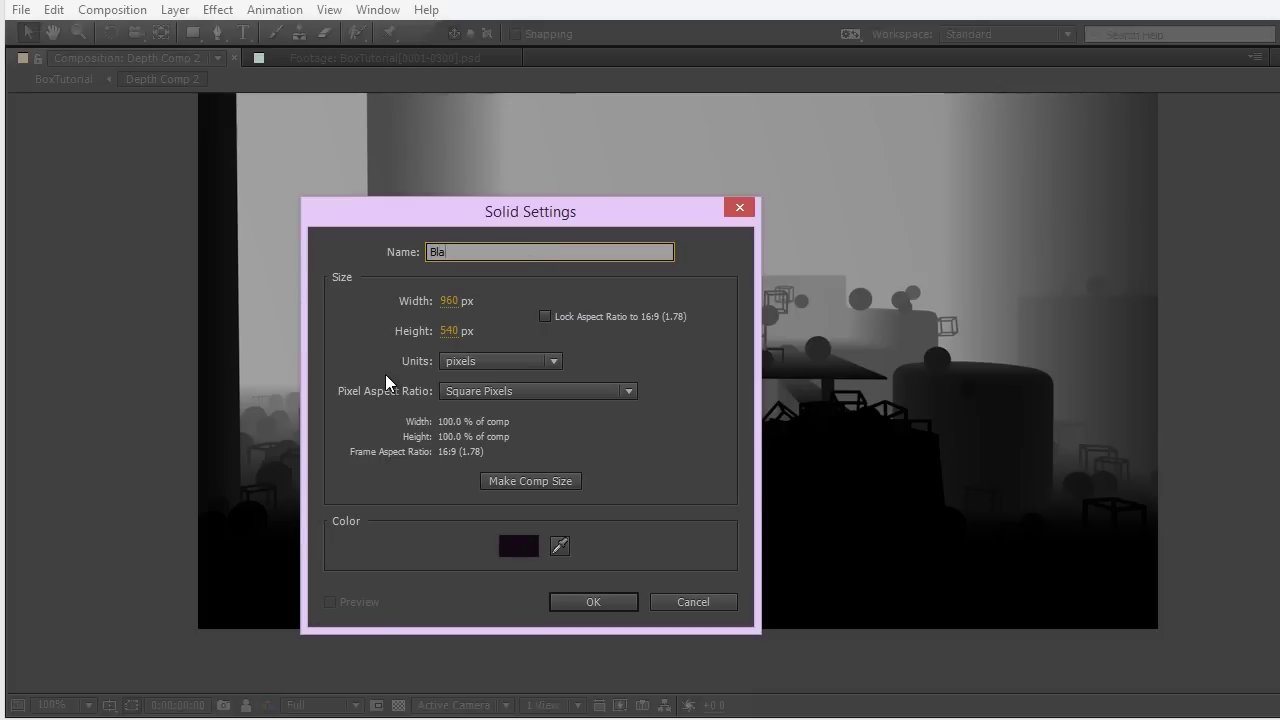
type("ck addition")
left_click(561, 547)
left_click(865, 527)
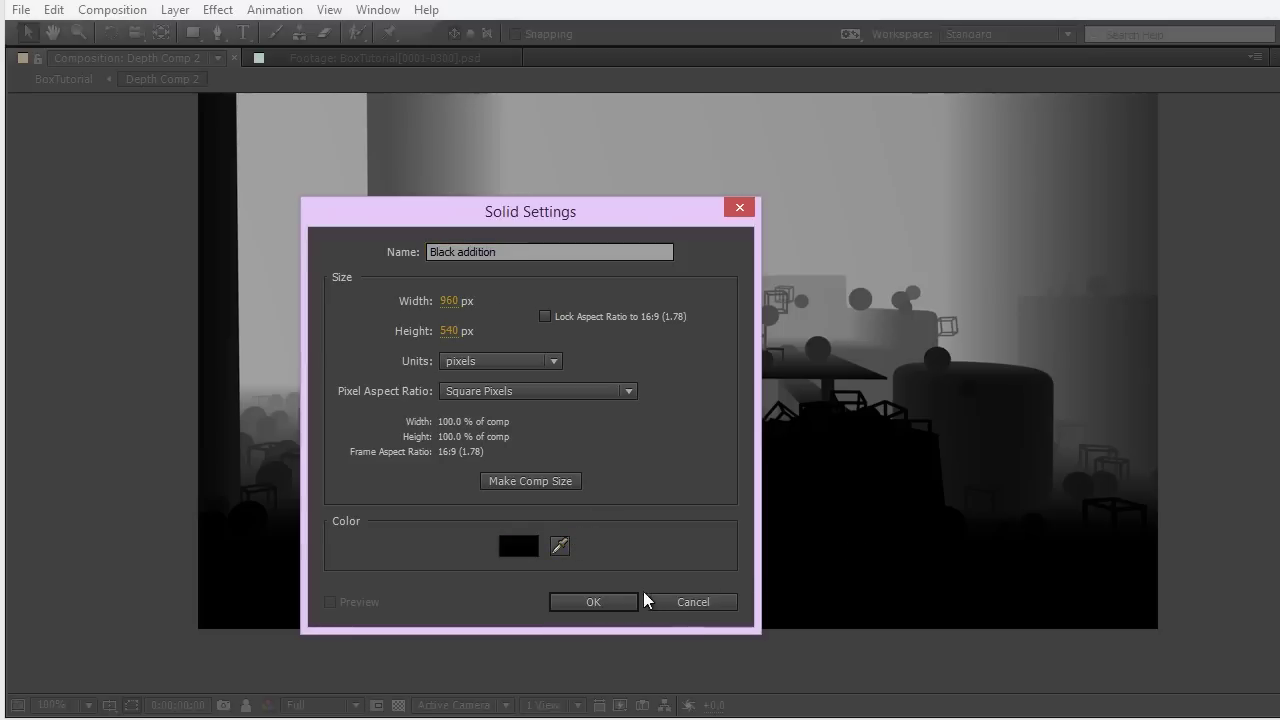
left_click(612, 602)
key("grave")
- Hide the solid and draw a closed curved mask over the dark lower-left foreground
left_click(188, 34)
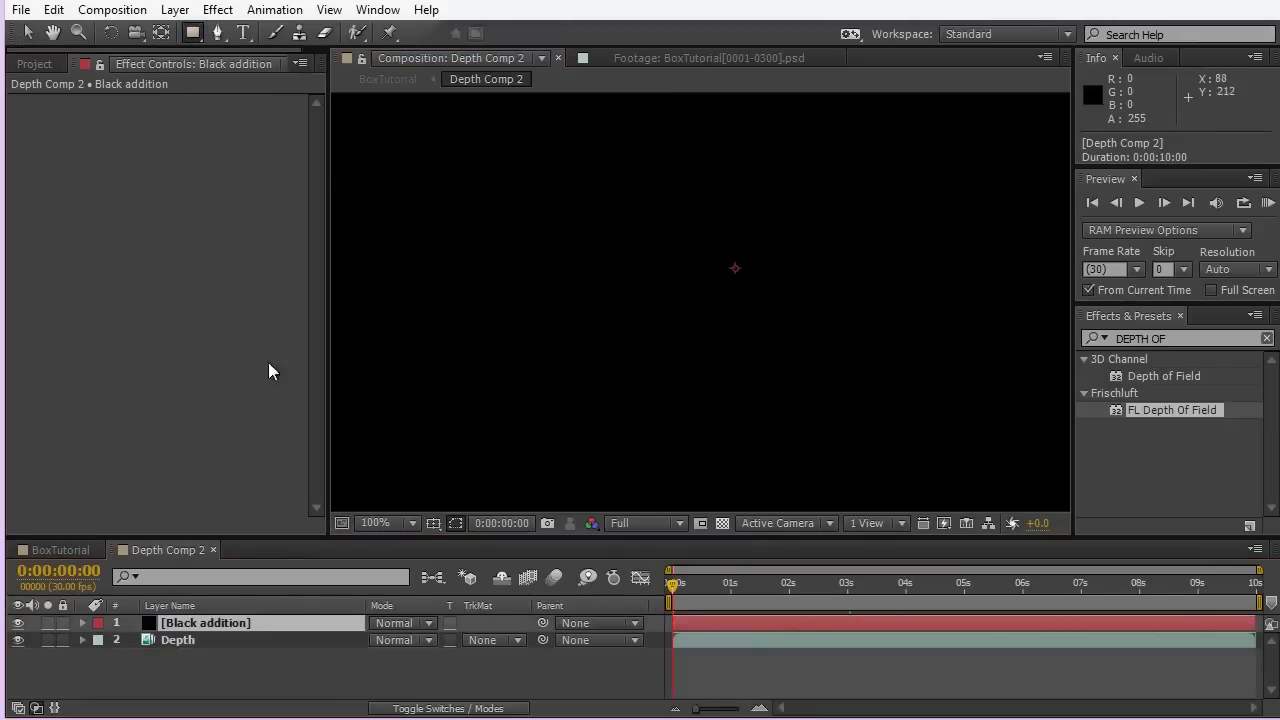
left_click(18, 623)
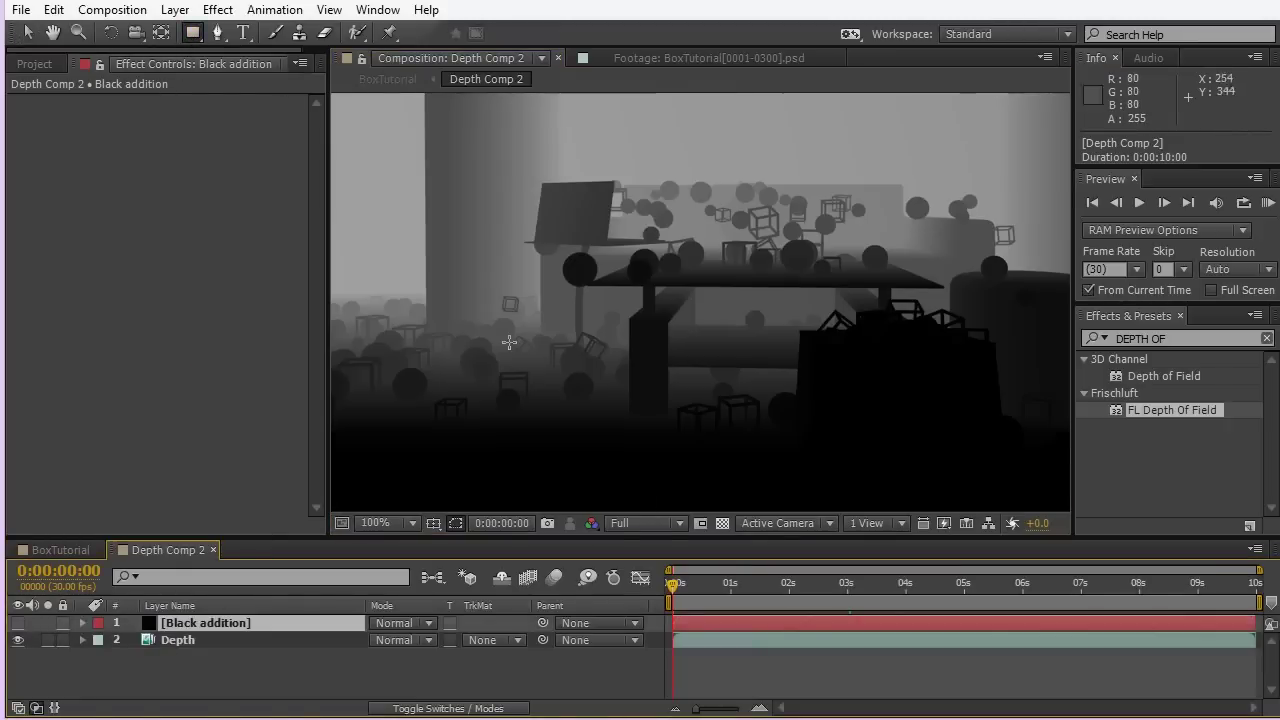
key("grave")
left_click(217, 32)
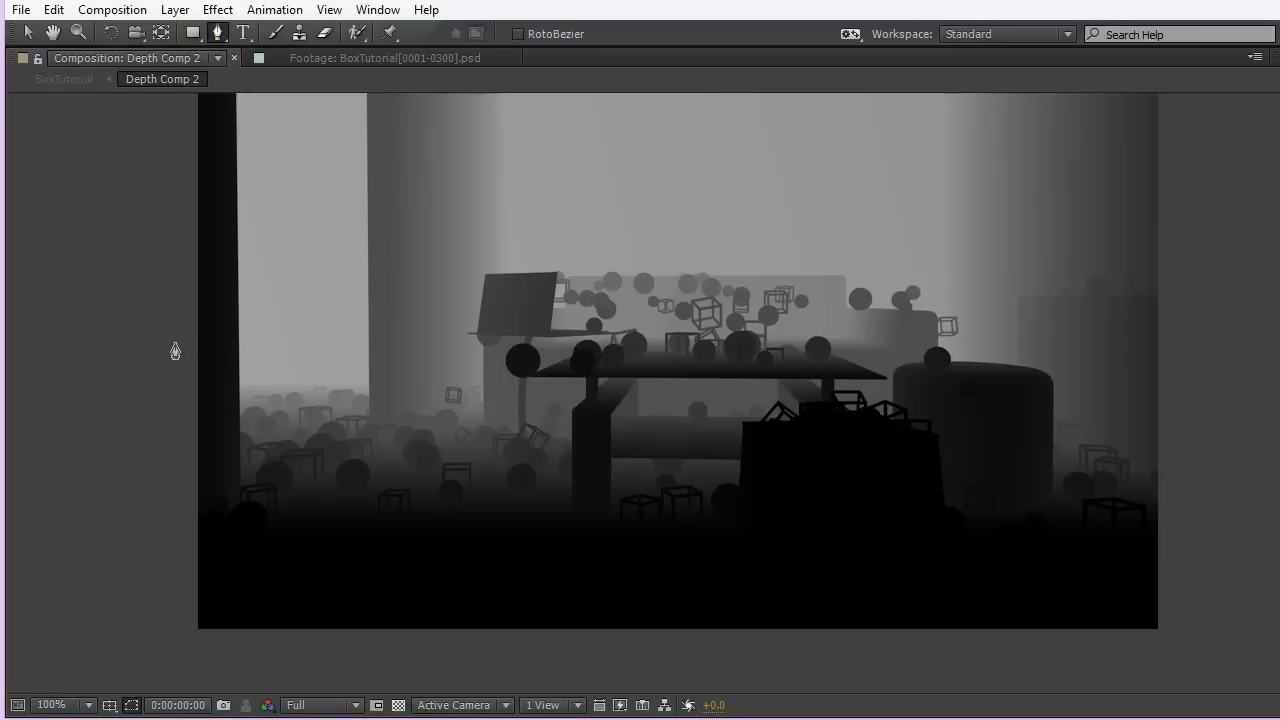
left_click(169, 333)
left_click(166, 553)
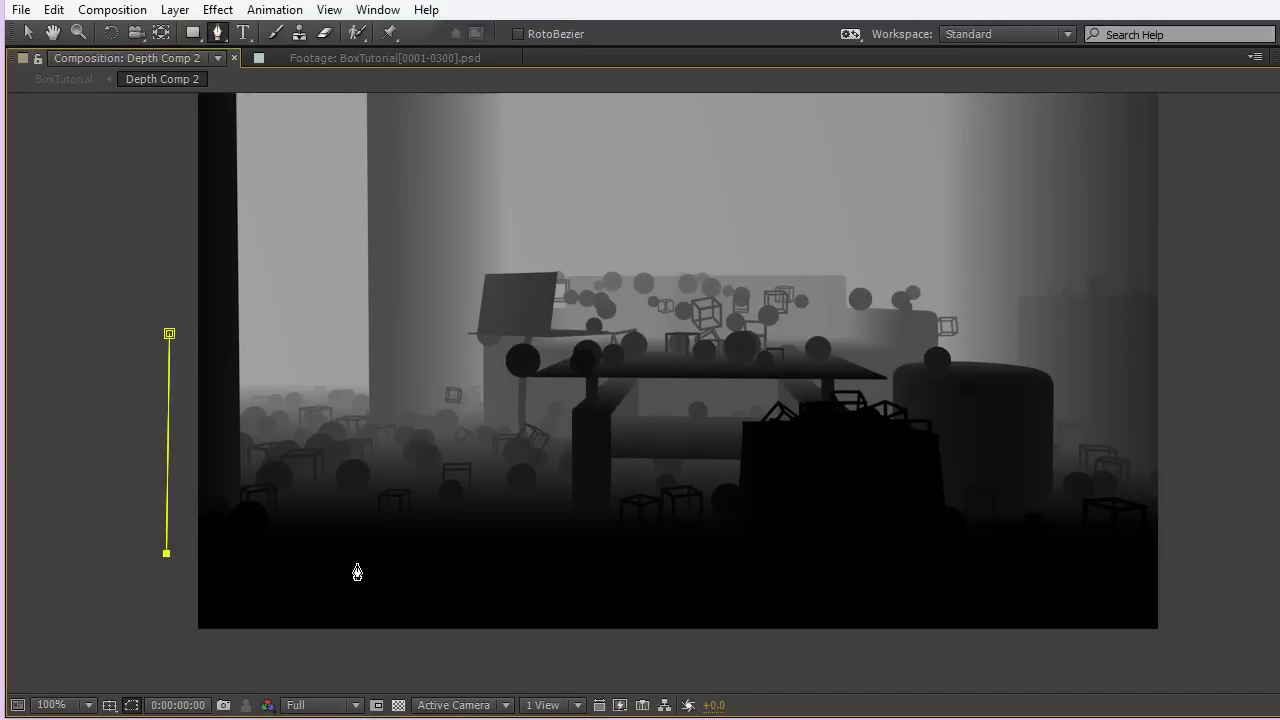
left_click(366, 559)
left_click(503, 548)
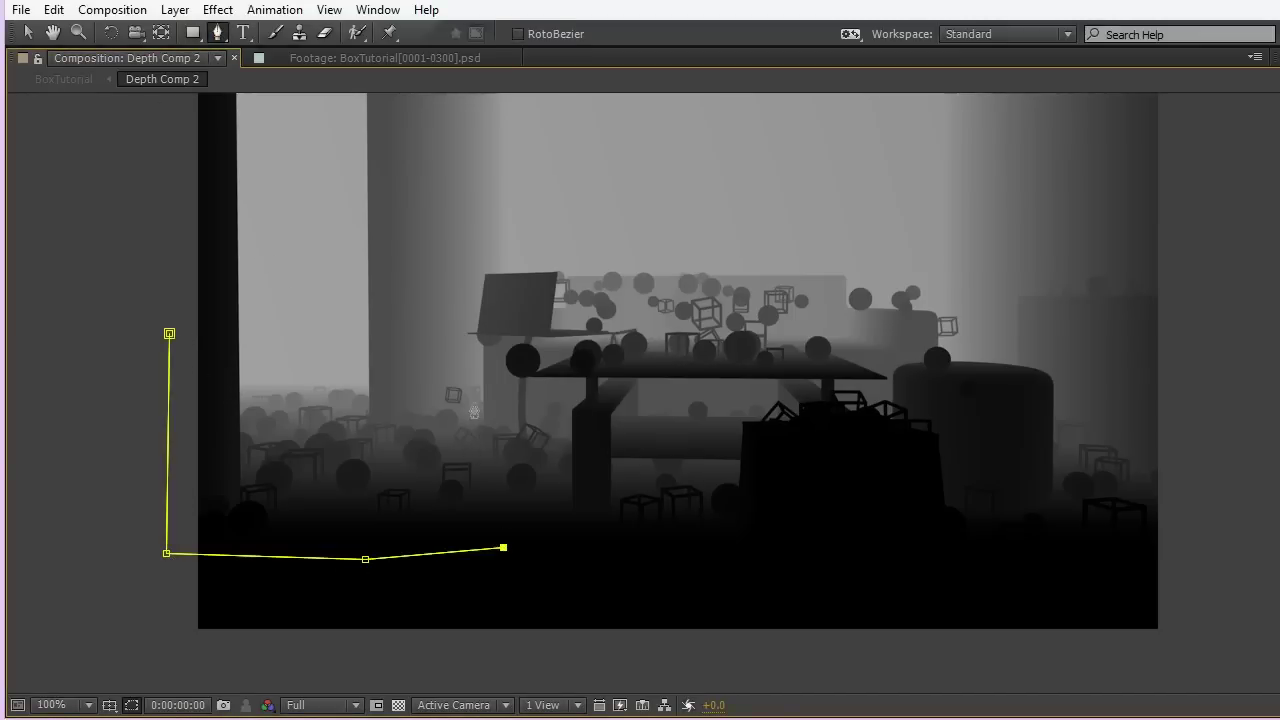
left_click_drag(465, 380, 424, 359)
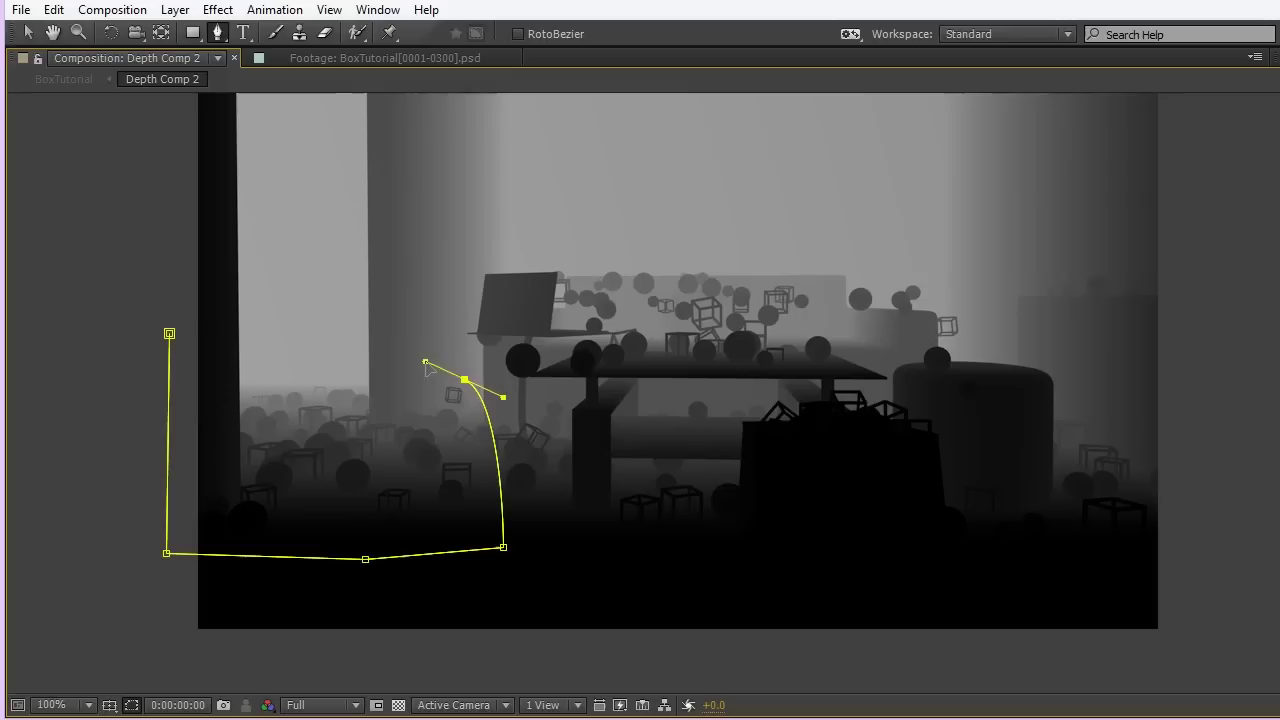
left_click(221, 344)
left_click(170, 334)
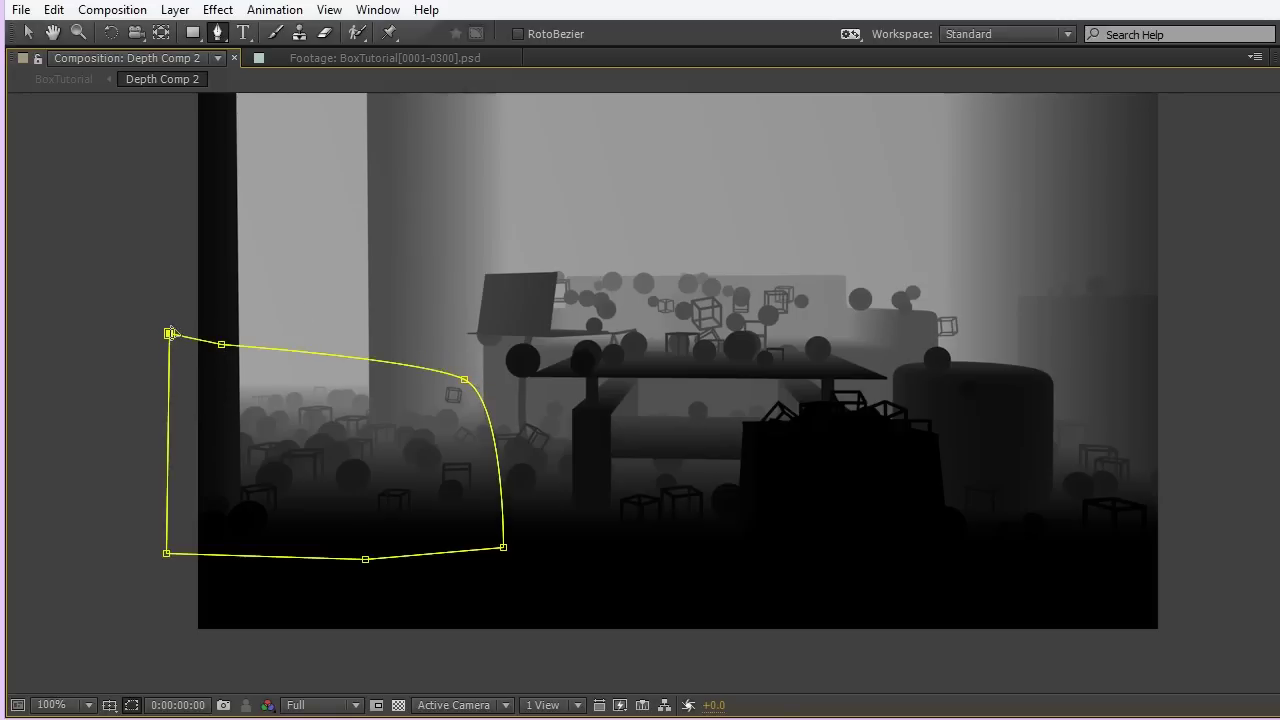
key("grave")
- Show Black addition again and feather its mask to 122 pixels
left_click(18, 623)
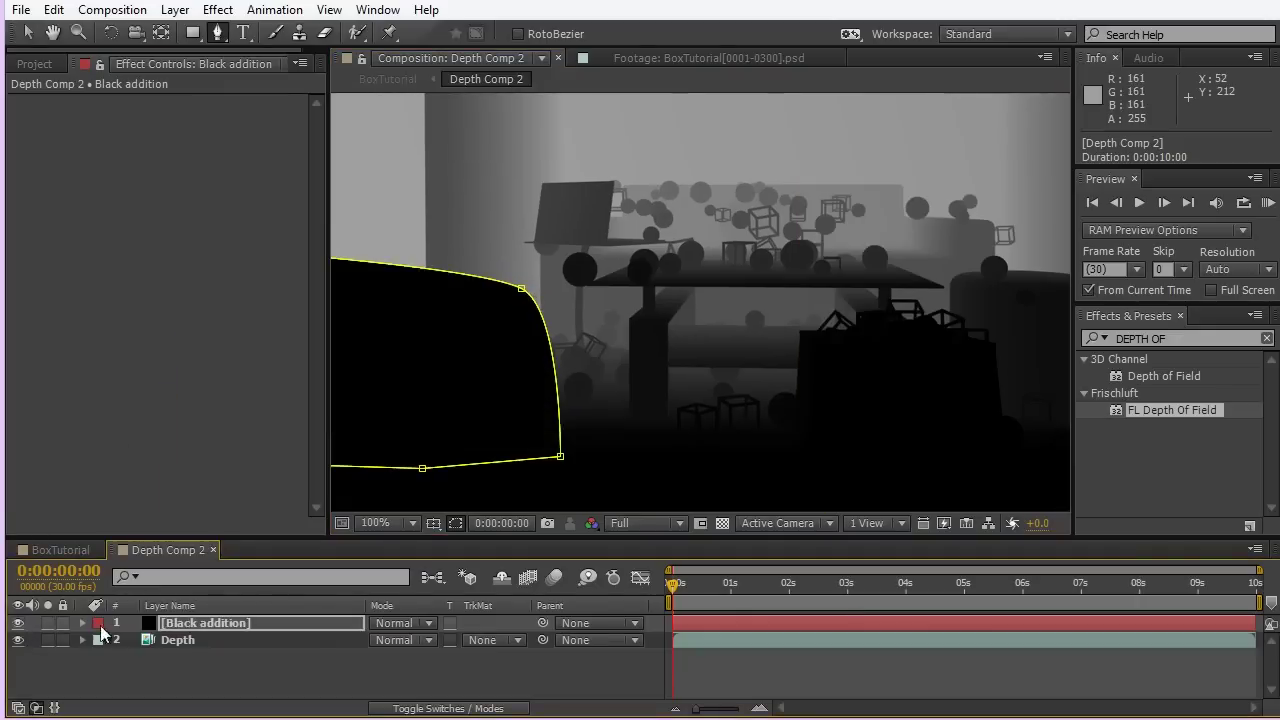
left_click(238, 622)
key("f")
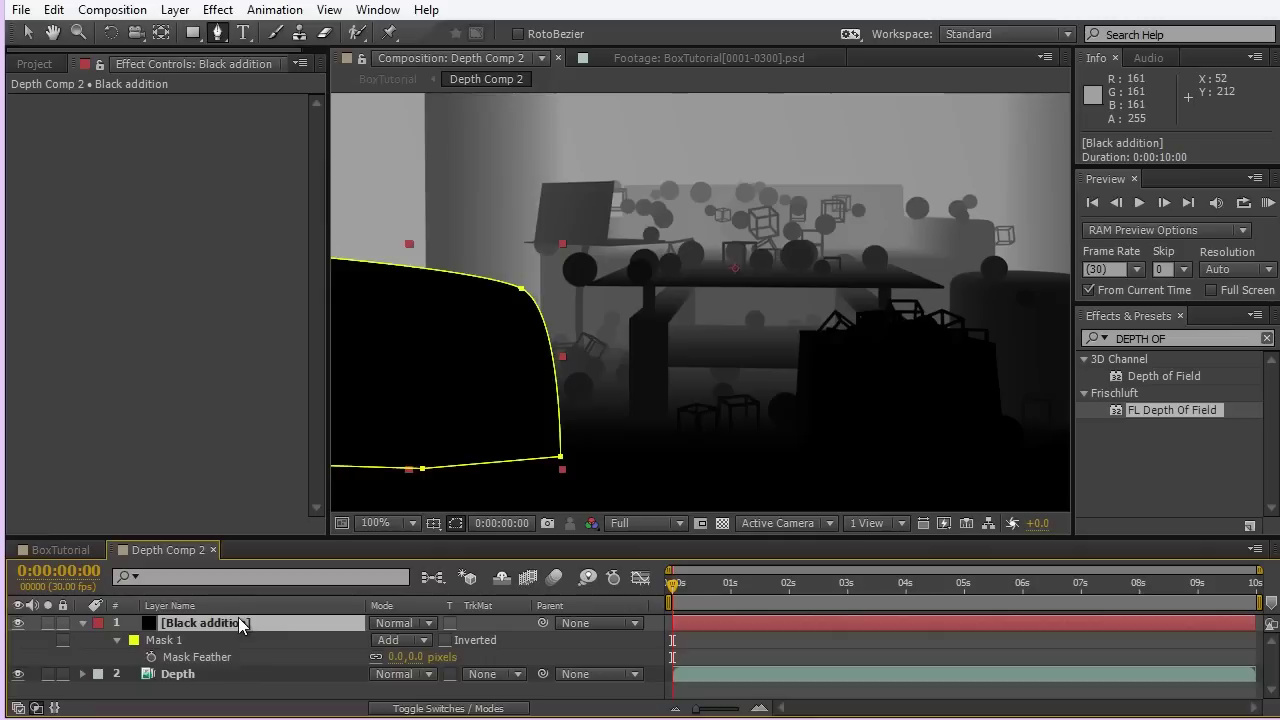
left_click_drag(402, 657, 543, 663)
left_click_drag(525, 408, 574, 347)
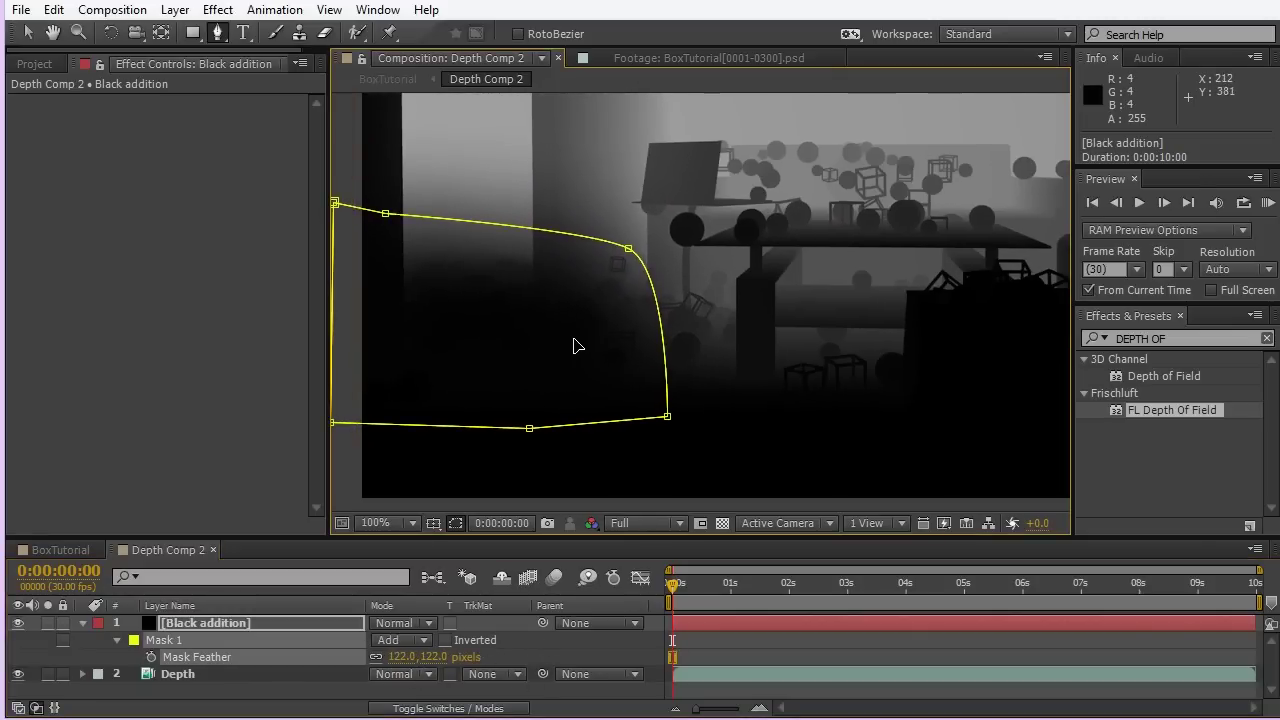
- Stretch the mask's right points toward the table and raise its top edge up and left
key("grave")
left_click(27, 32)
left_click_drag(690, 308, 504, 526)
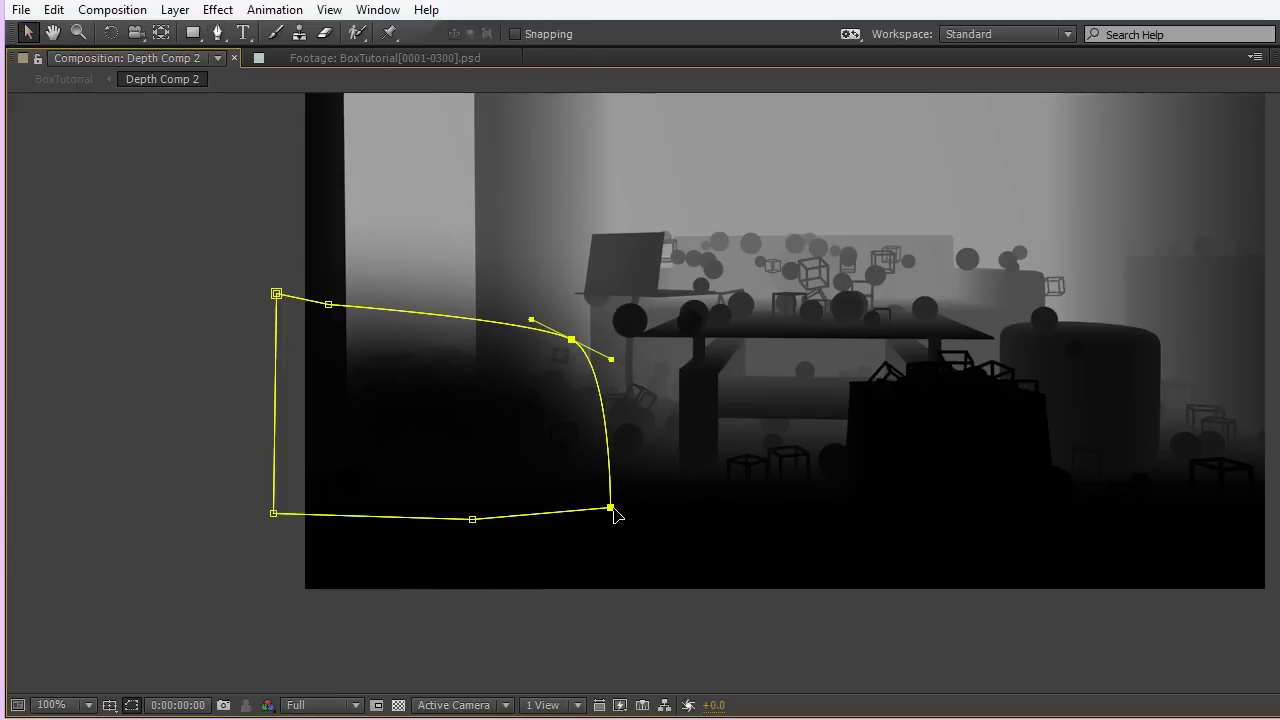
left_click_drag(618, 515, 714, 527)
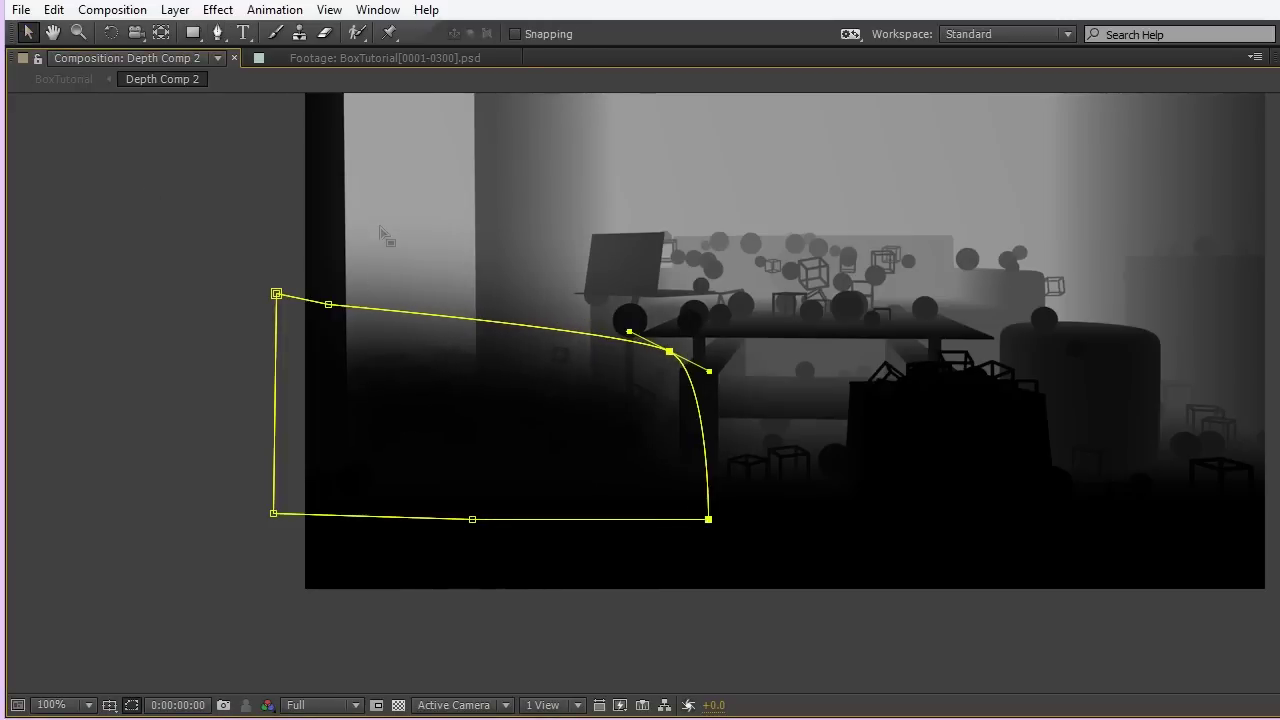
left_click_drag(200, 234, 722, 432)
left_click_drag(283, 300, 270, 267)
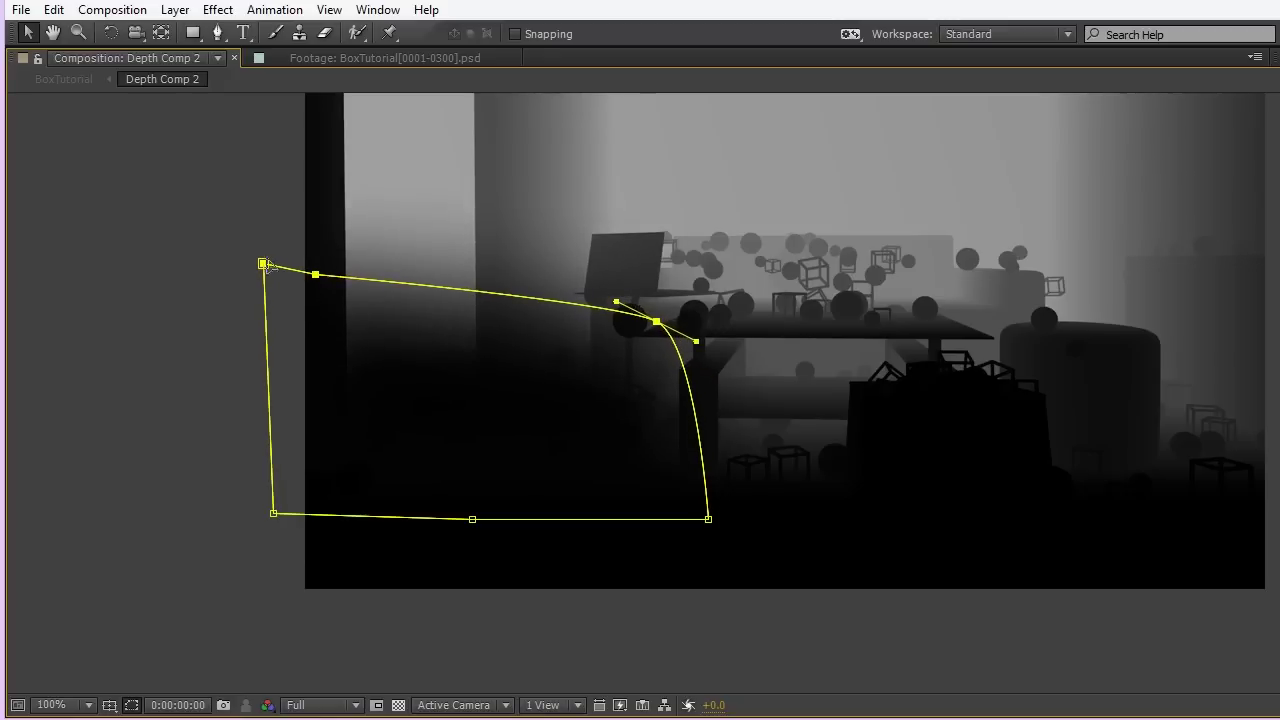
left_click(263, 264)
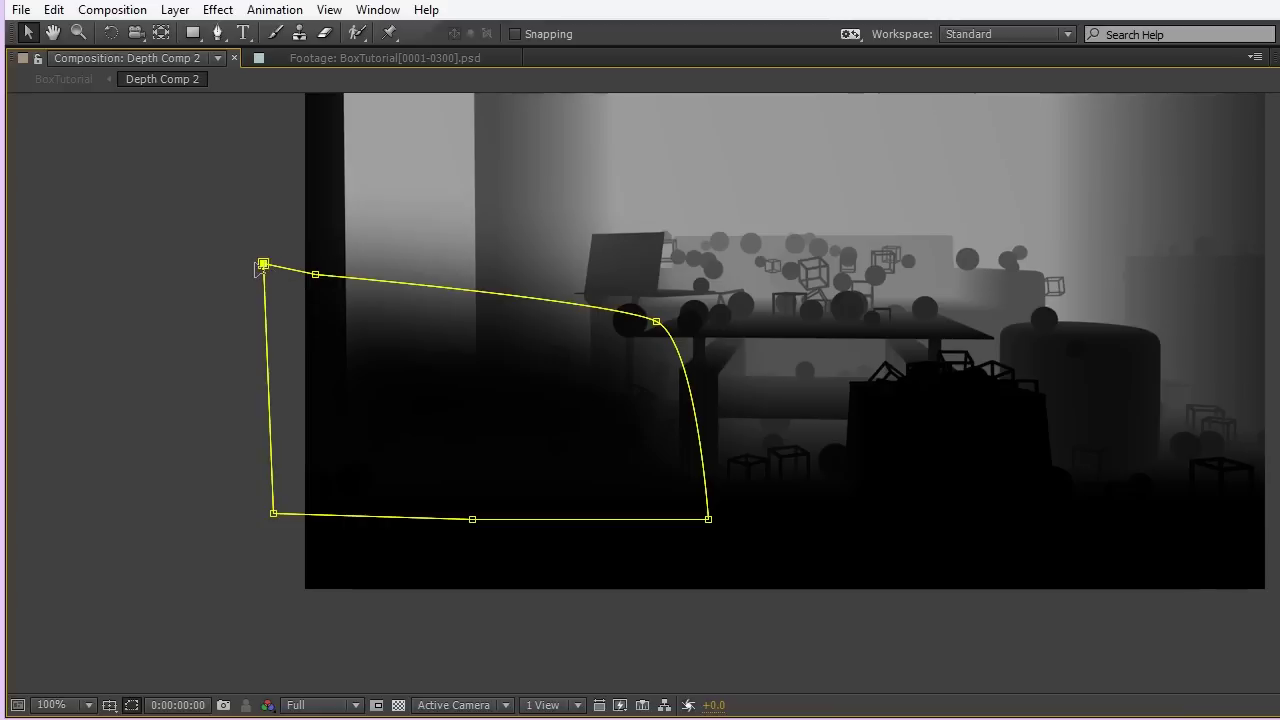
- Drag the top-left and bottom-right corners of the Depth Comp 2 mask outward
left_click_drag(263, 264, 192, 231)
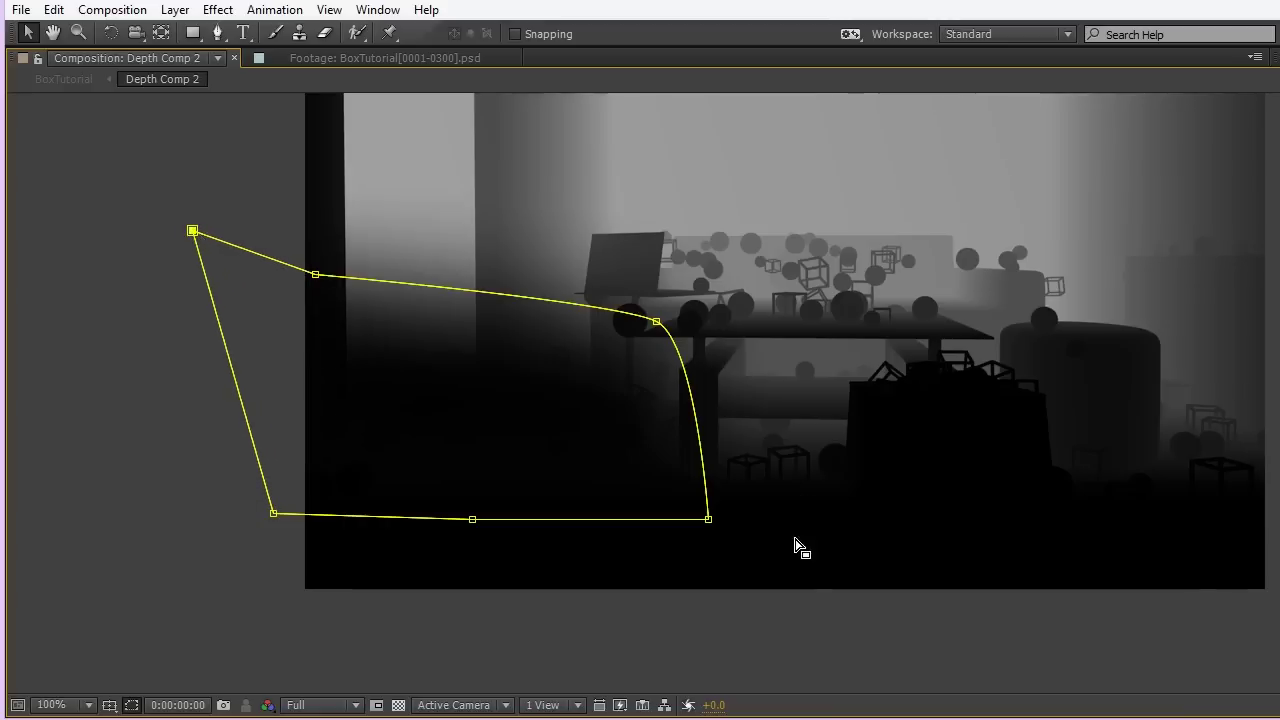
left_click_drag(800, 506, 612, 610)
left_click_drag(711, 522, 738, 536)
- Return to BoxTutorial and scrub from frame 24 to preview the depth-of-field blur
key("grave")
left_click(45, 550)
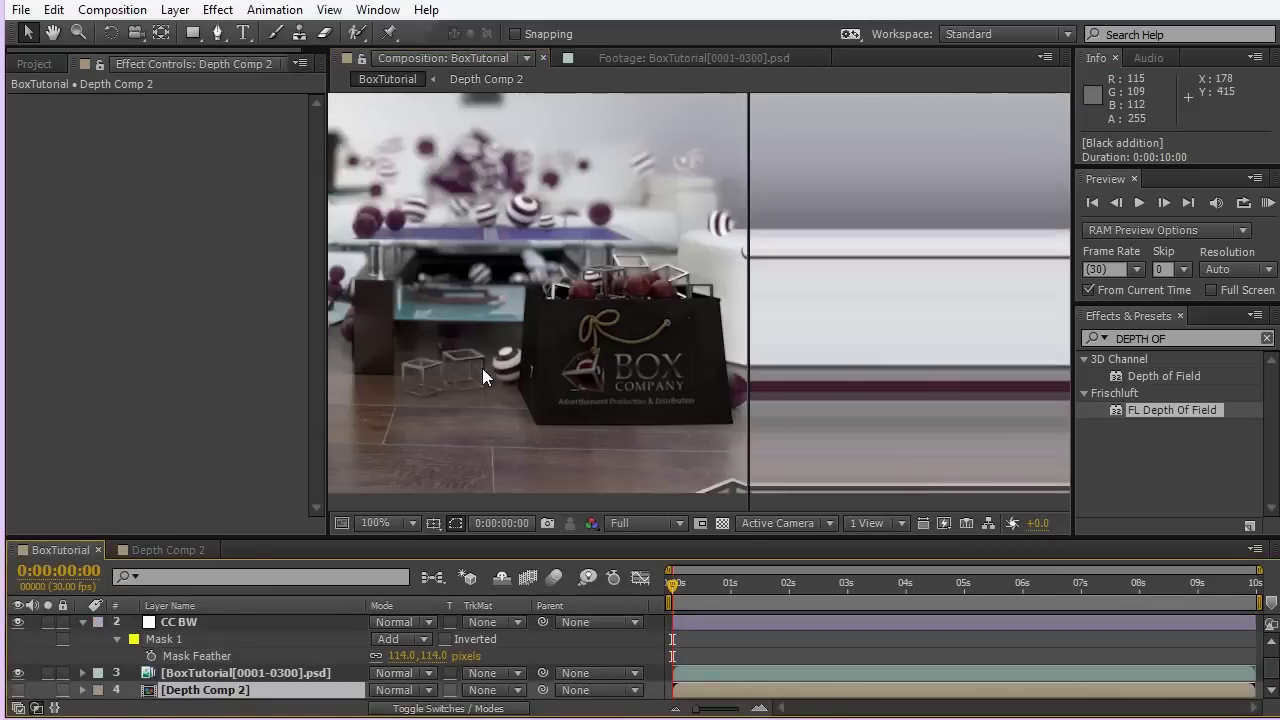
key("grave")
scroll(304, 420, "up", 1)
scroll(150, 355, "left", 3)
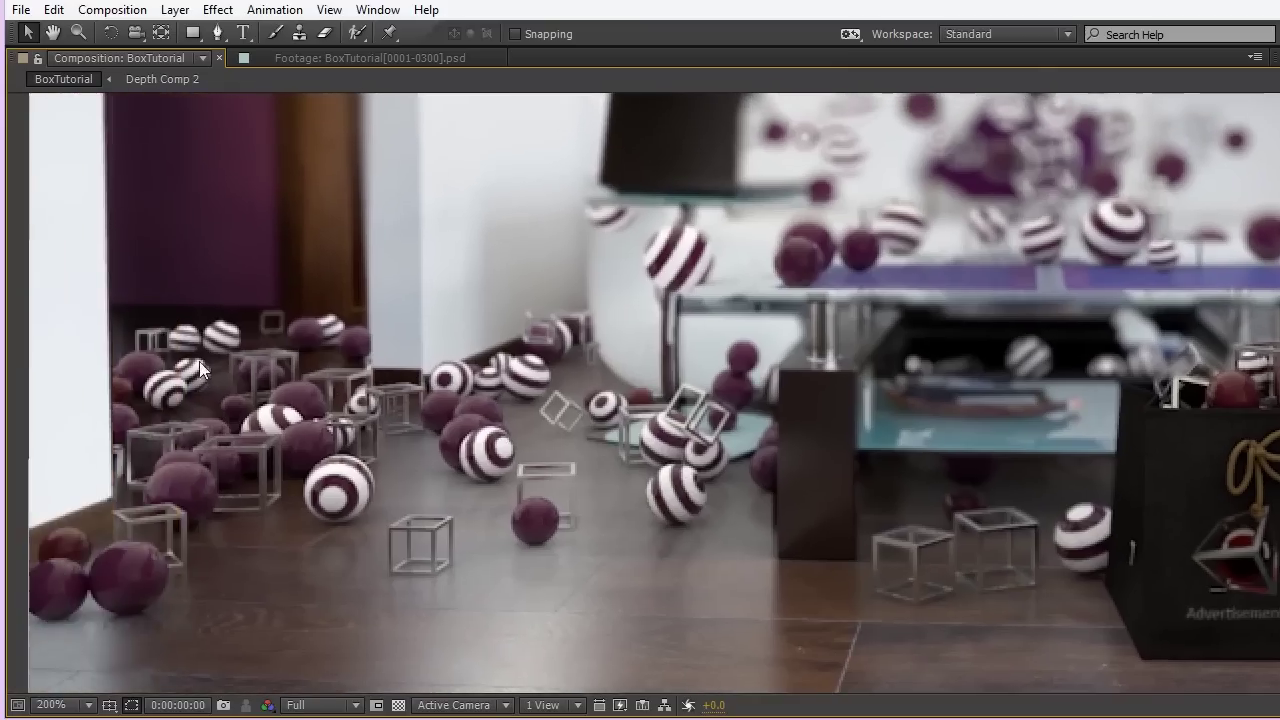
scroll(277, 363, "down", 1)
scroll(326, 359, "right", 4)
left_click_drag(252, 410, 287, 422)
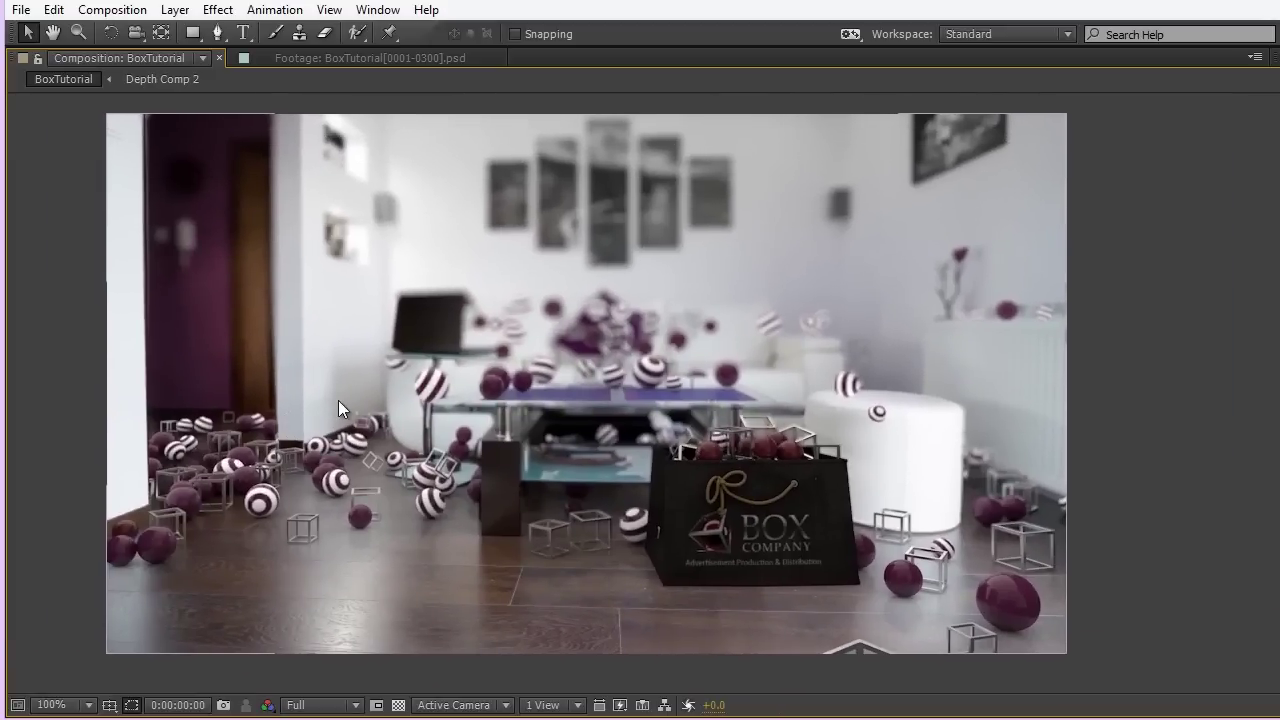
key("grave")
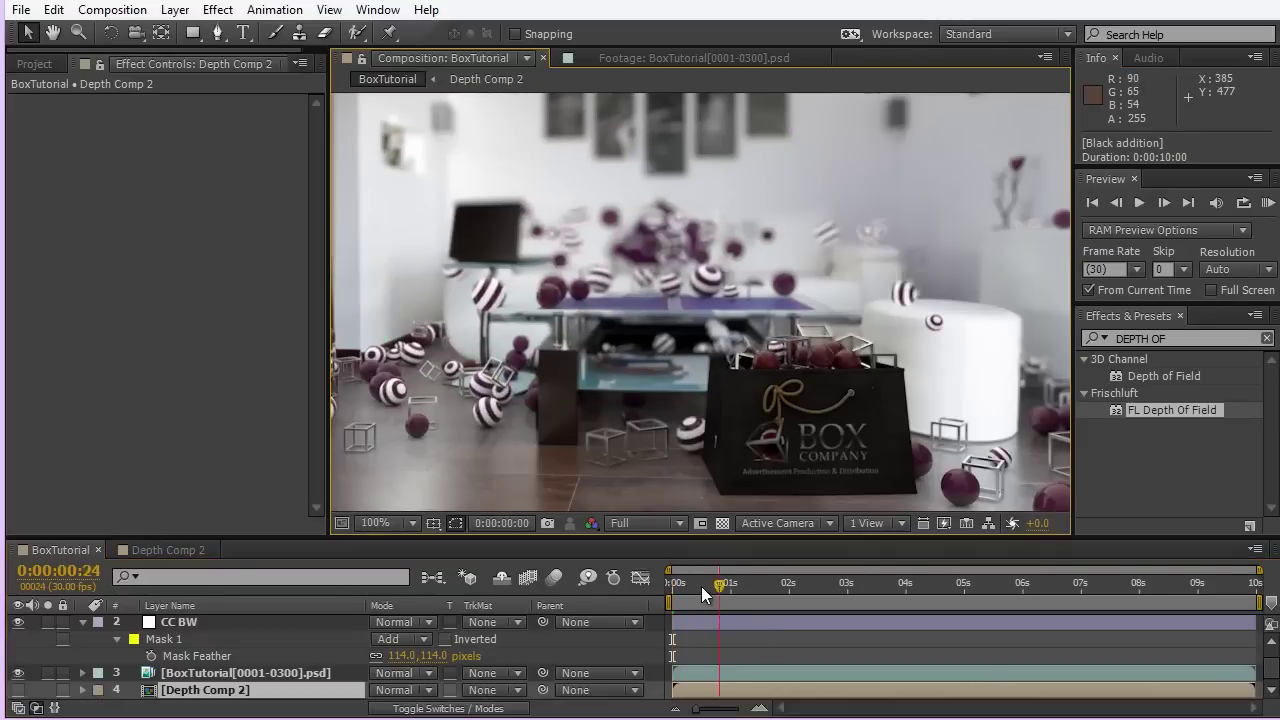
left_click(719, 586)
left_click_drag(700, 586, 729, 584)
- Open composition 1 from the Compositions folder to inspect its layers, then return to BoxTutorial
left_click(28, 64)
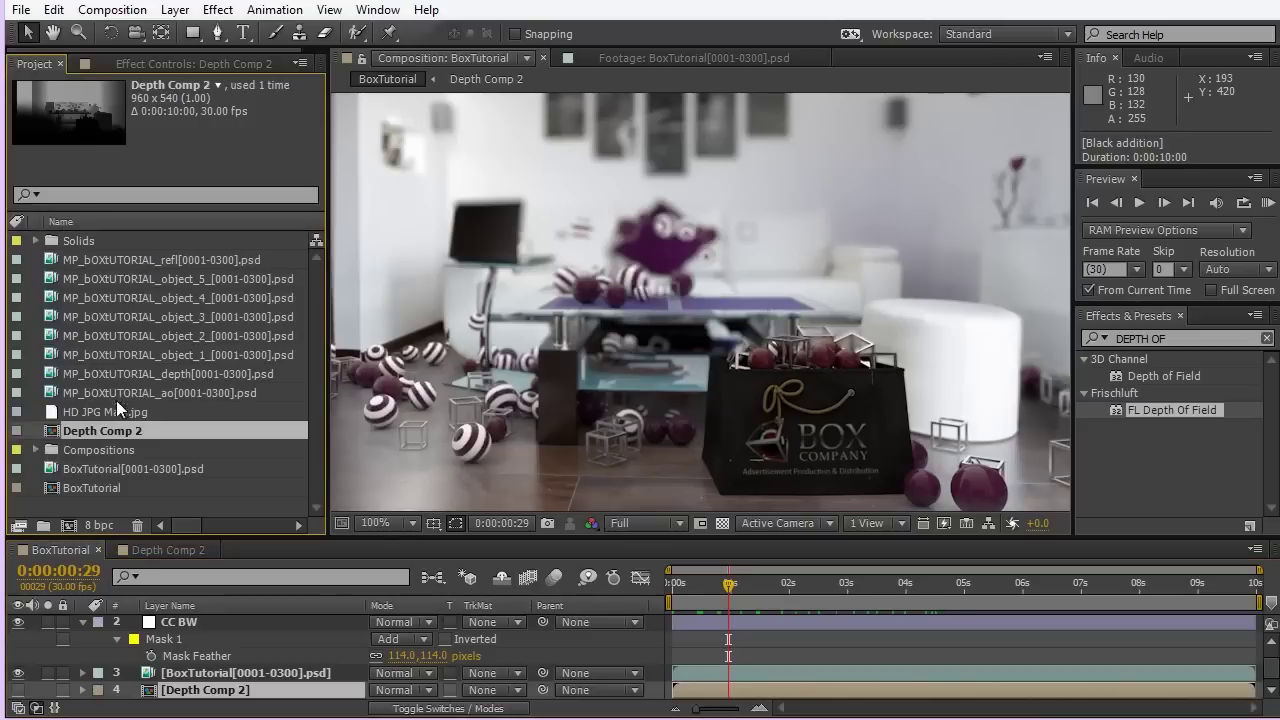
left_click(36, 450)
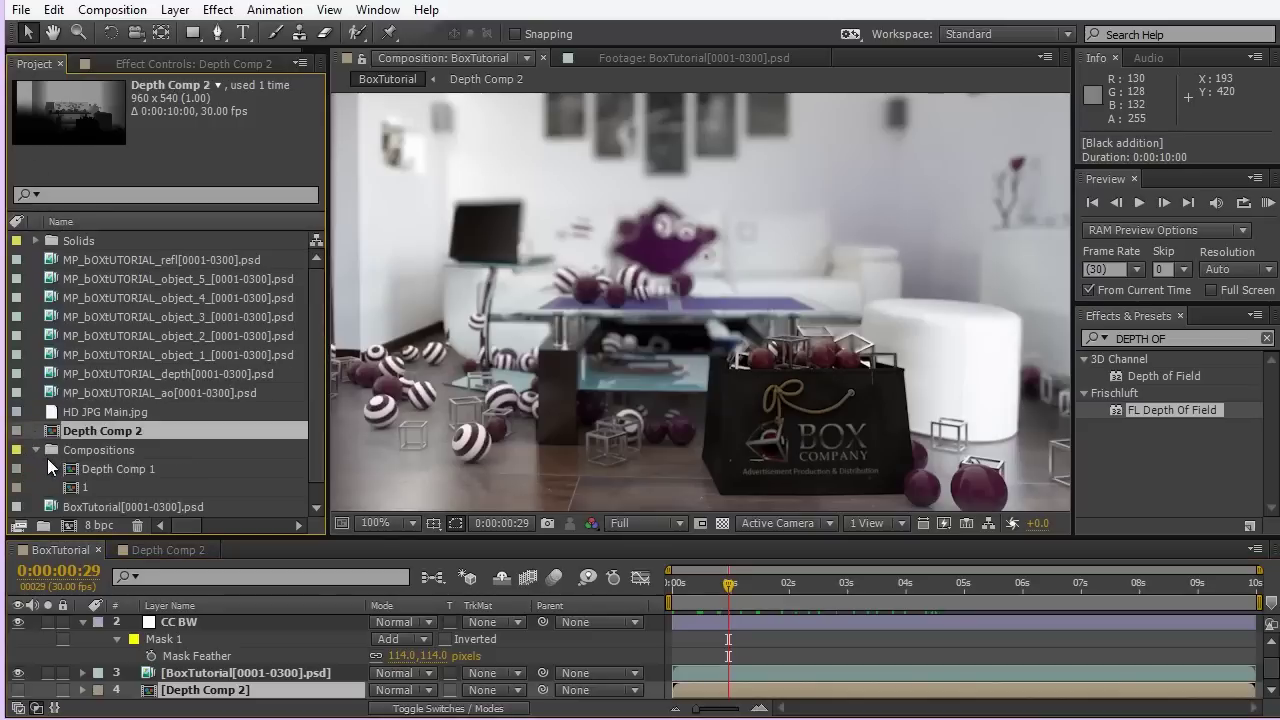
left_click(72, 490)
double_click(72, 488)
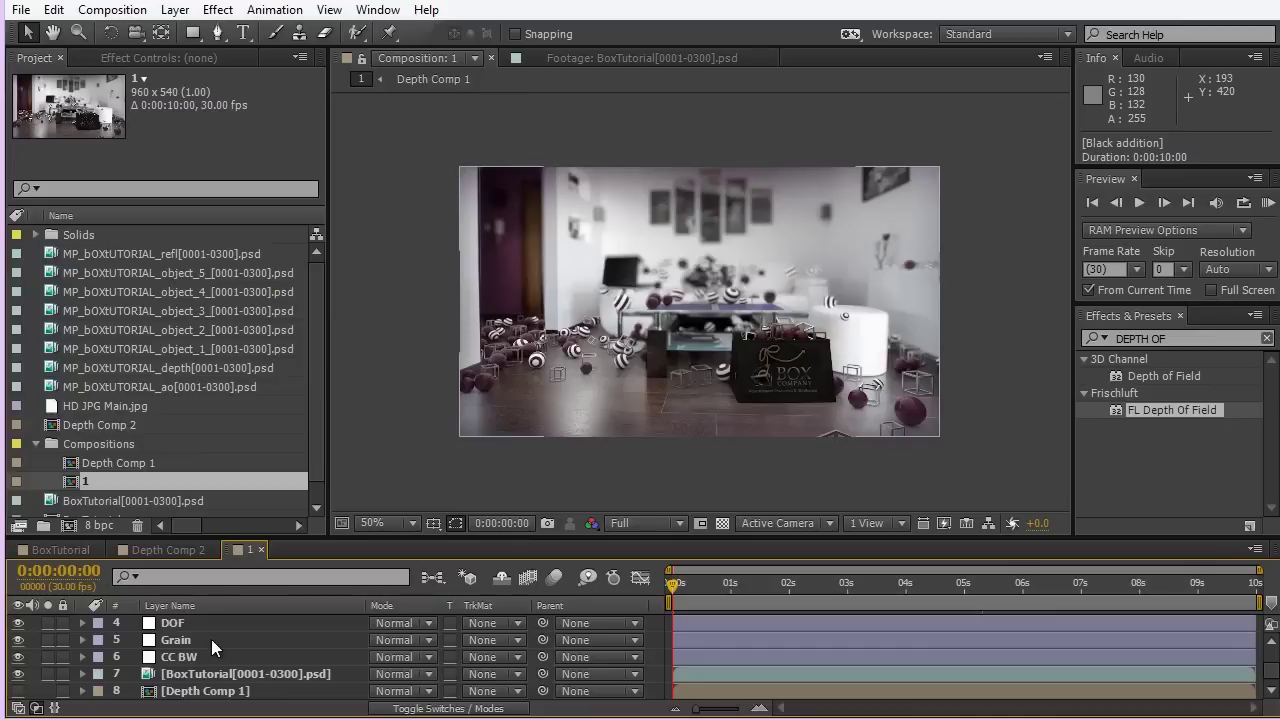
left_click(62, 552)
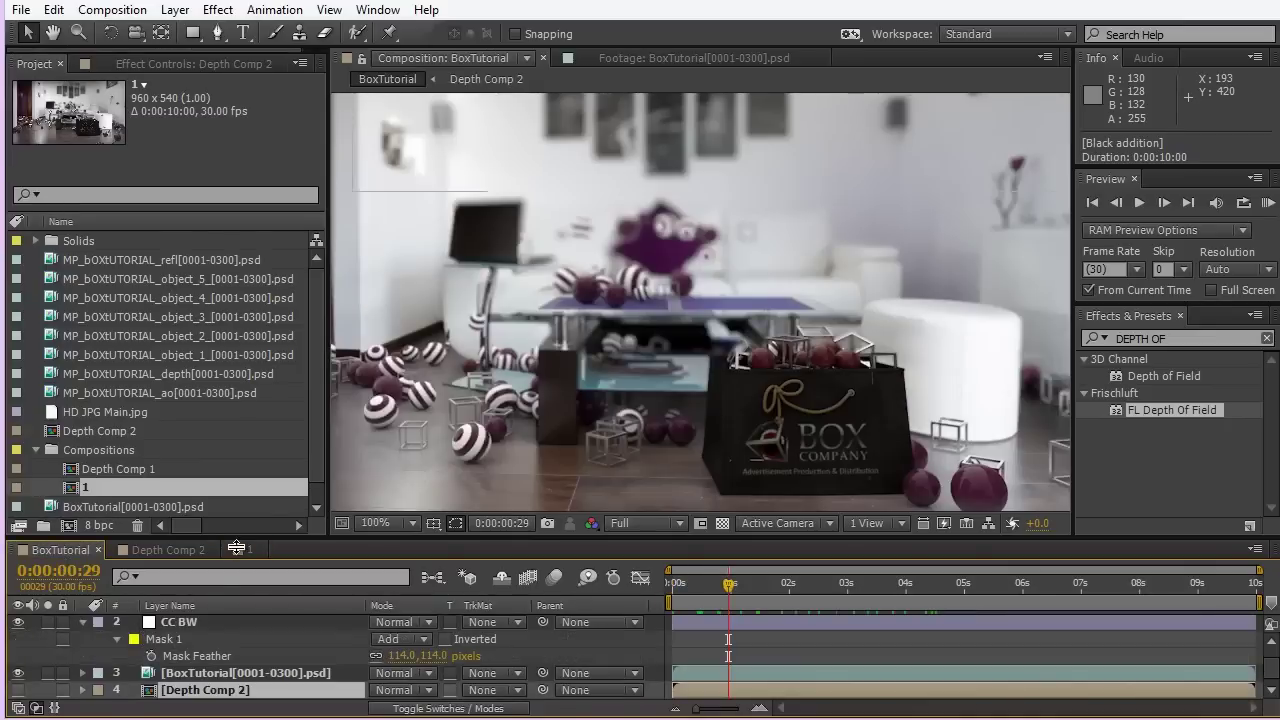
- Add a new adjustment layer, rename it Grain, and move it below DOF
left_click(190, 12)
mouse_move(300, 8)
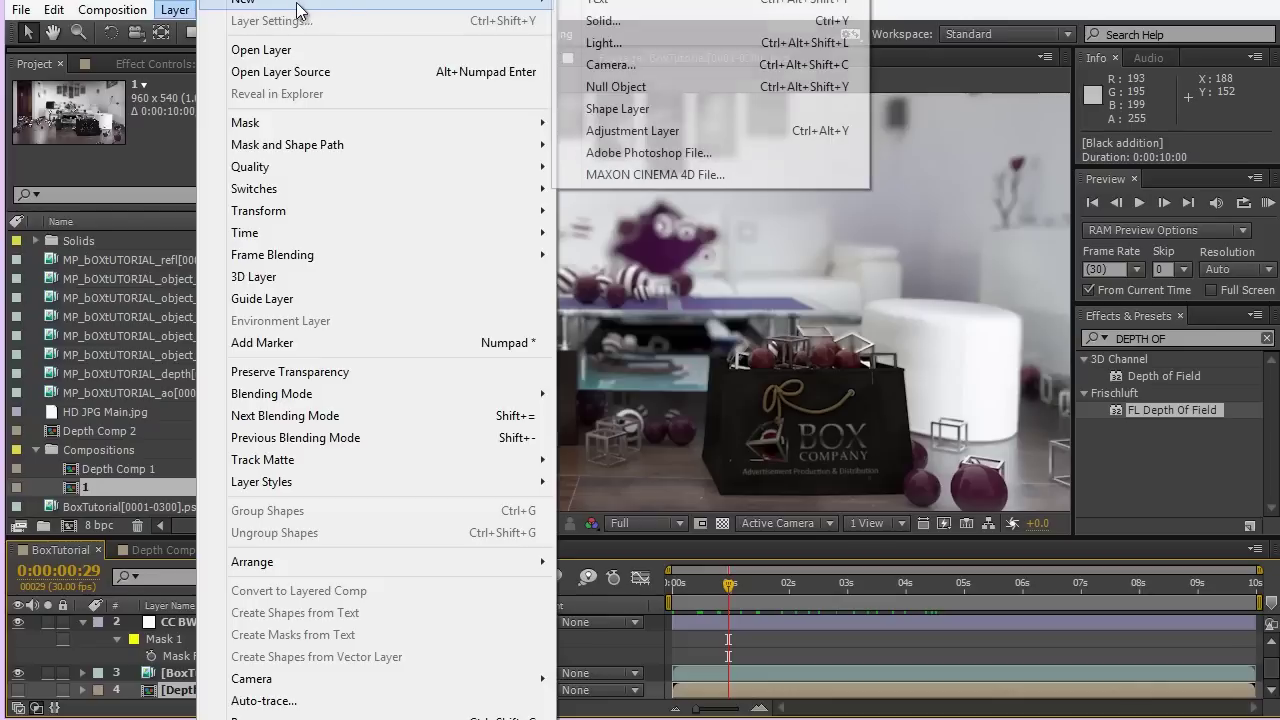
left_click(640, 131)
left_click(262, 622)
key("Return")
type("Grain")
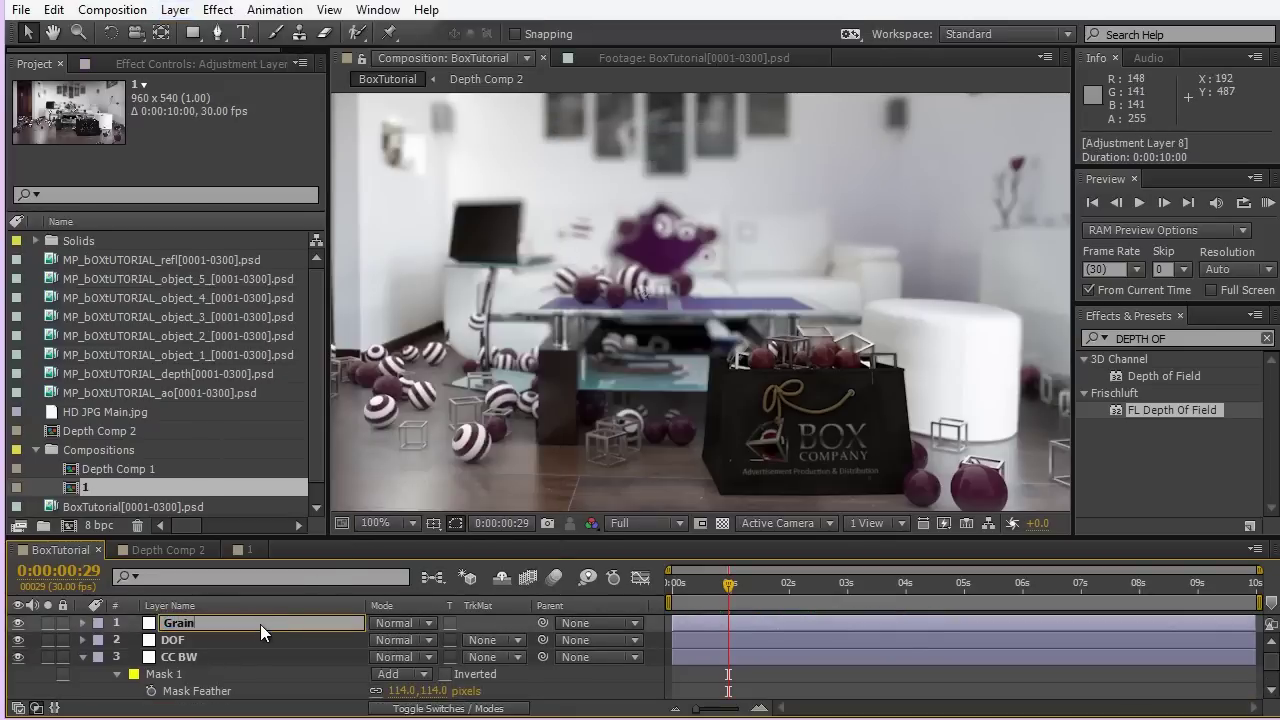
key("Return")
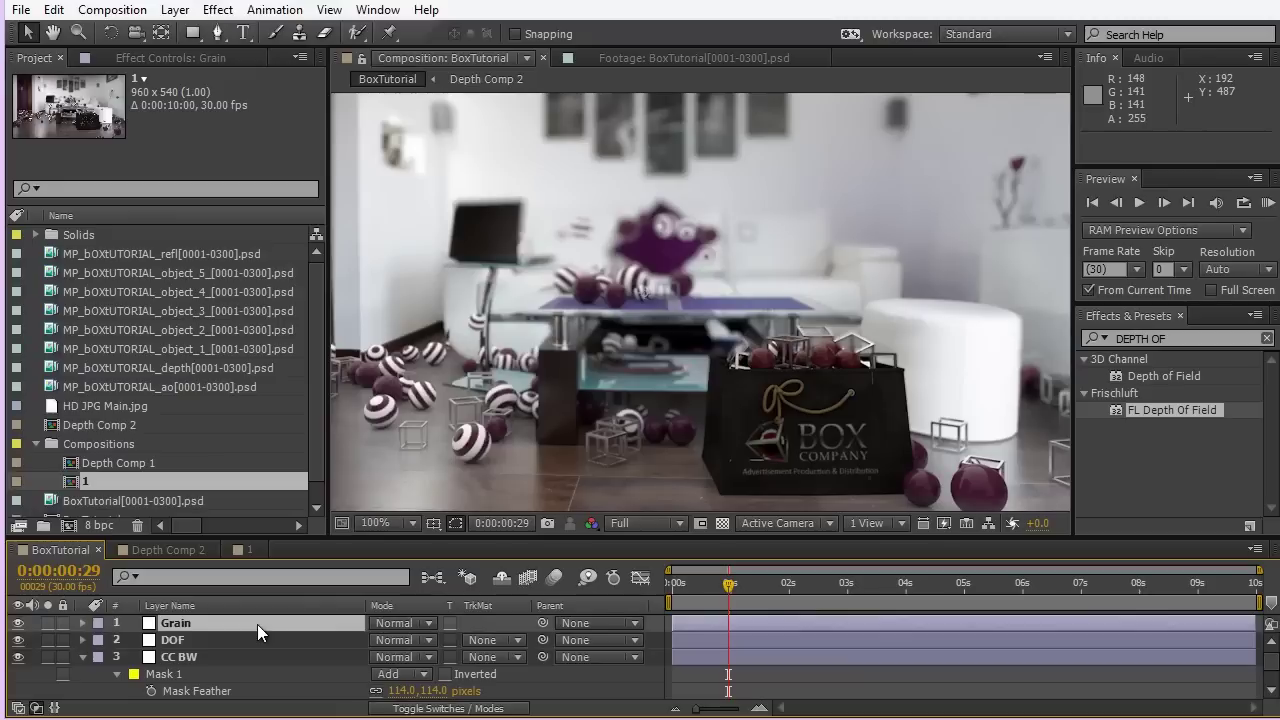
left_click_drag(257, 624, 250, 650)
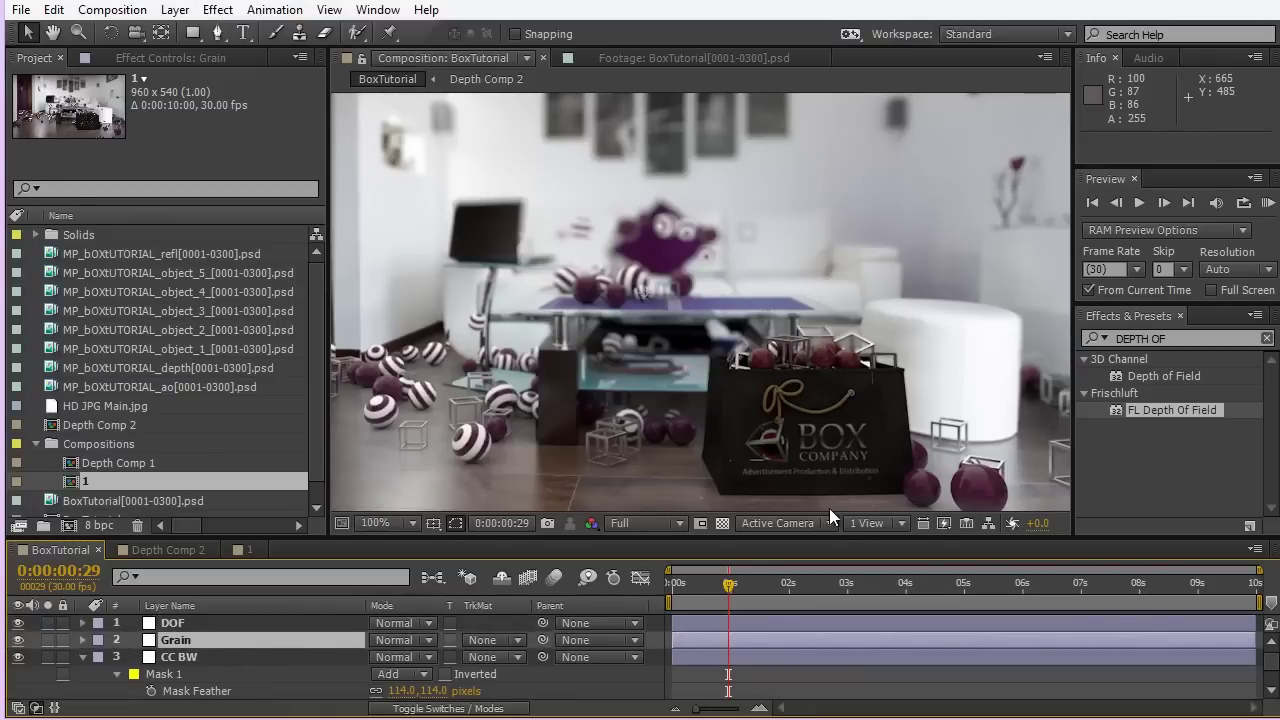
- Search the effects for 'grain' and apply Add Grain to the Grain layer
double_click(1162, 336)
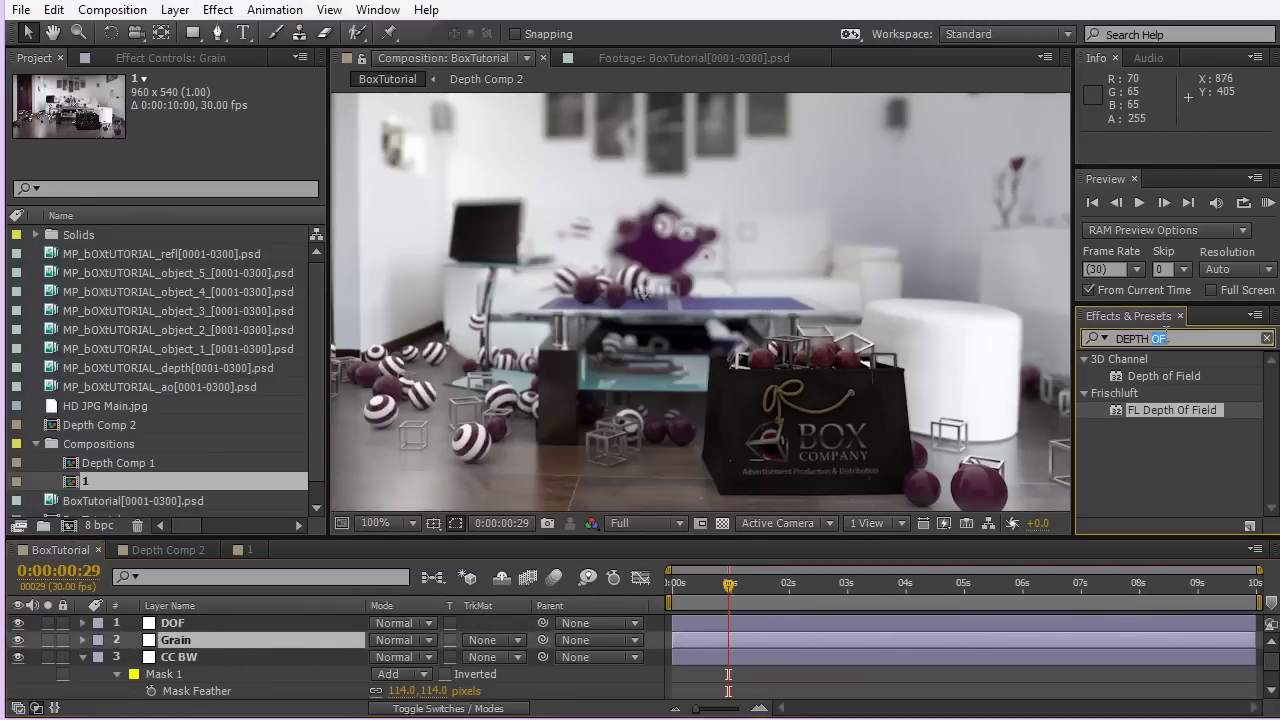
left_click(1166, 336)
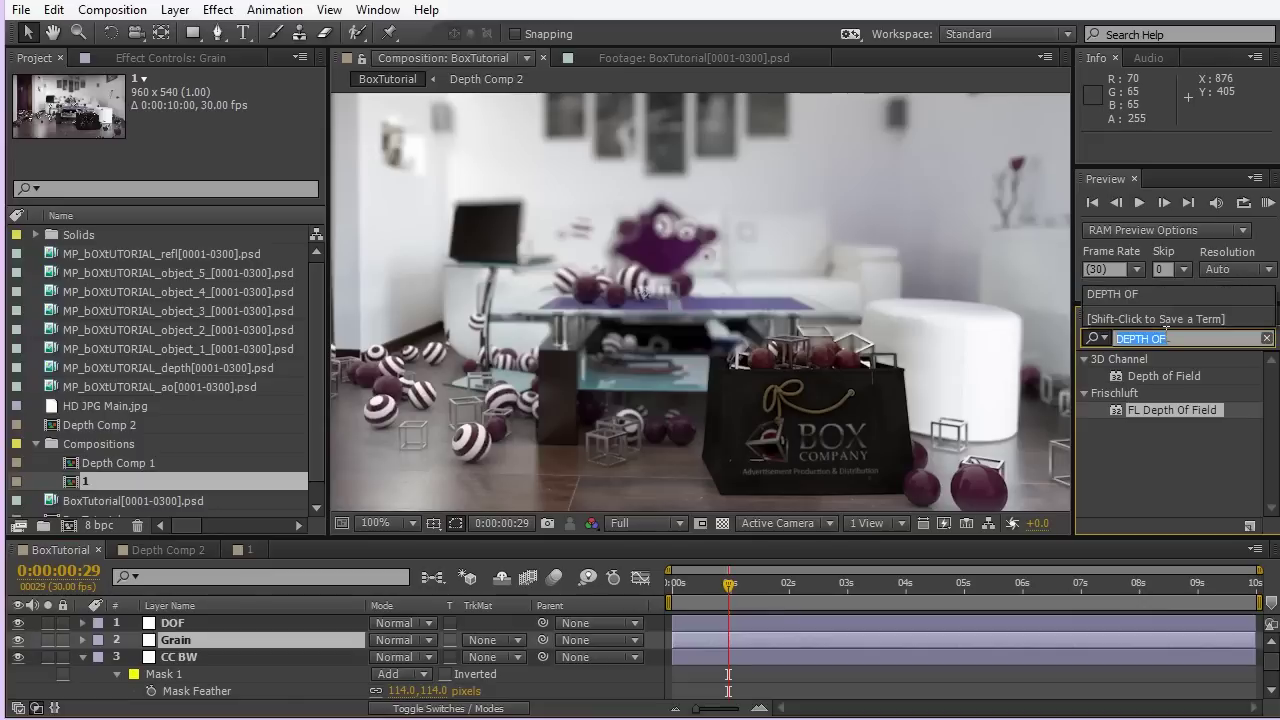
type("grain")
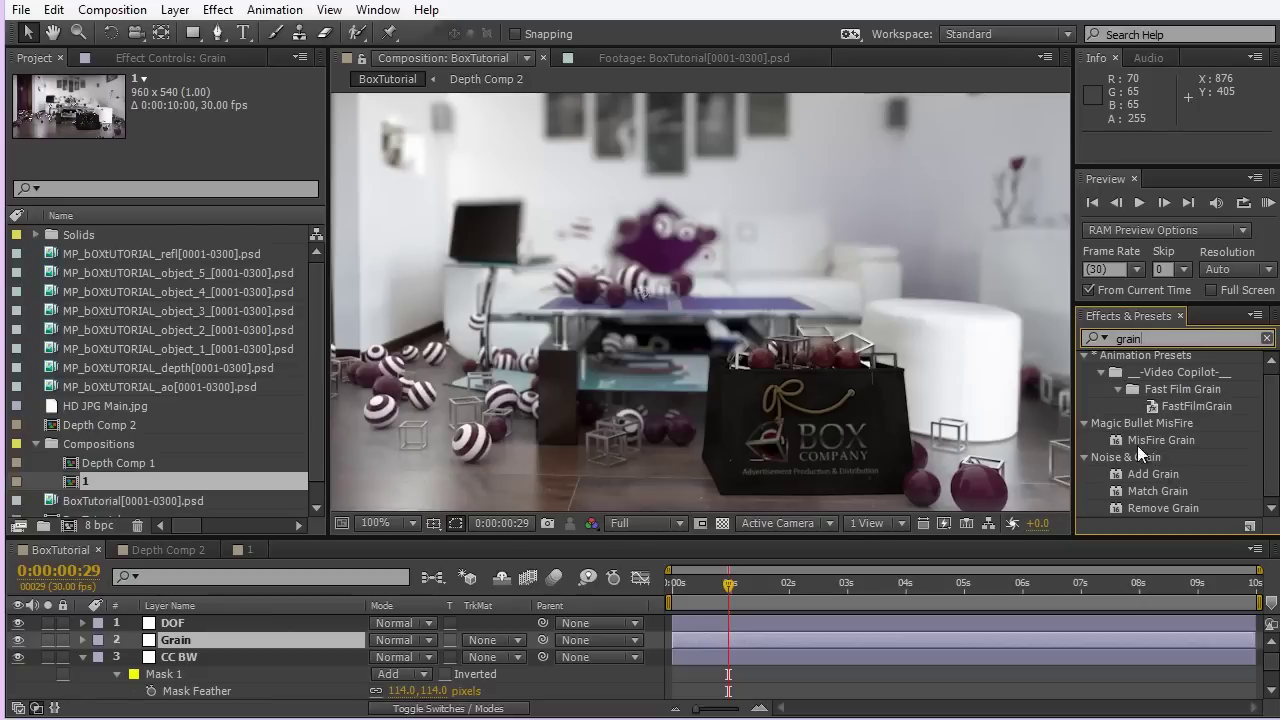
left_click(1155, 473)
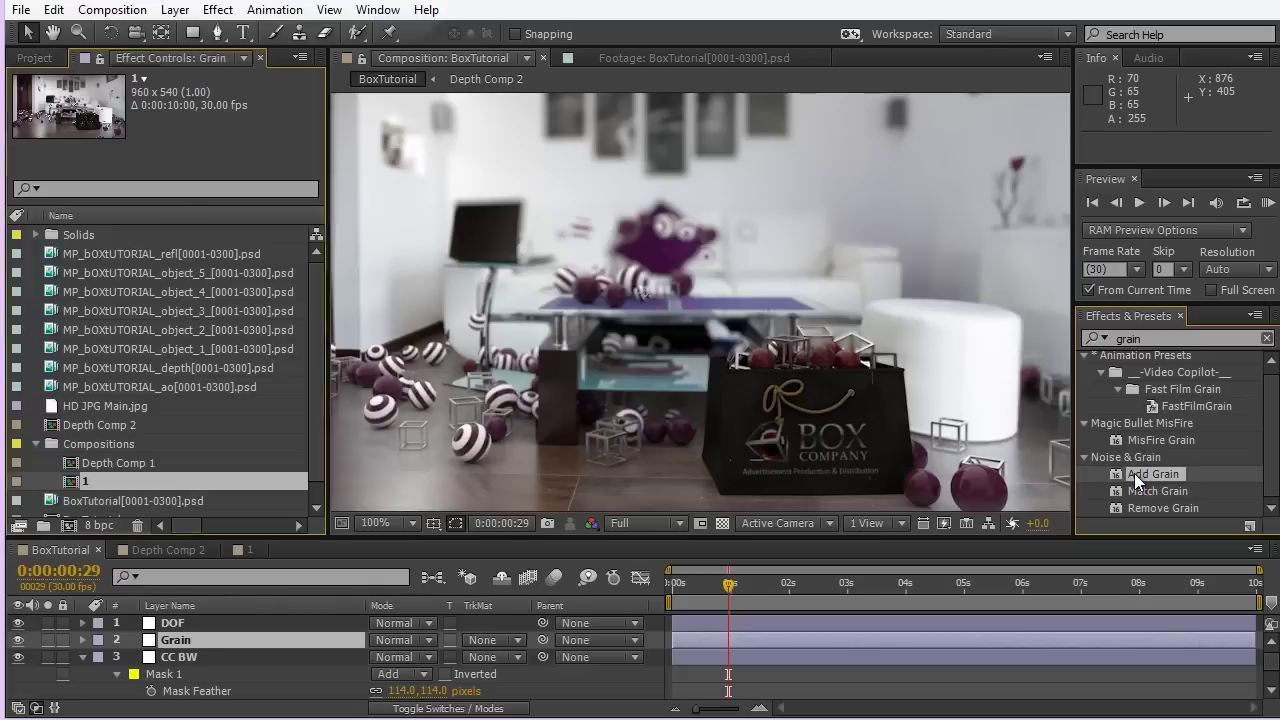
double_click(1135, 474)
- Set the Add Grain preset to Kodak Vision 320T (5277)
left_click(233, 129)
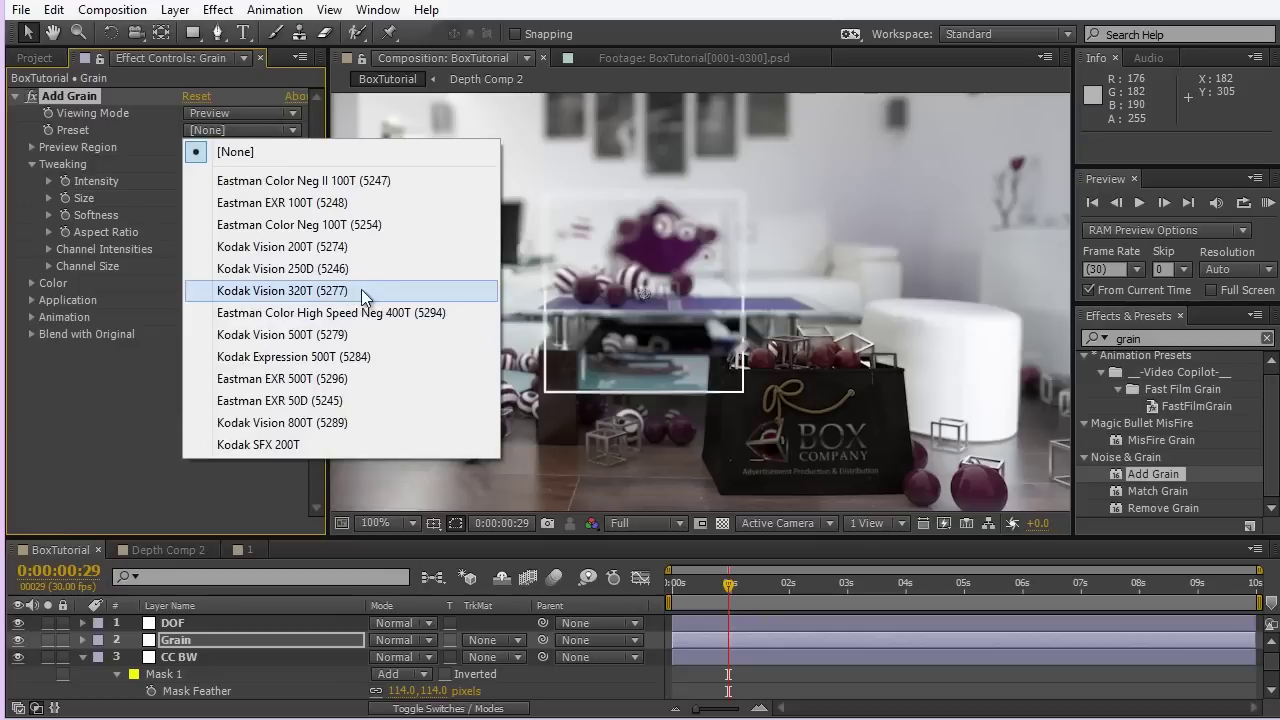
left_click(300, 291)
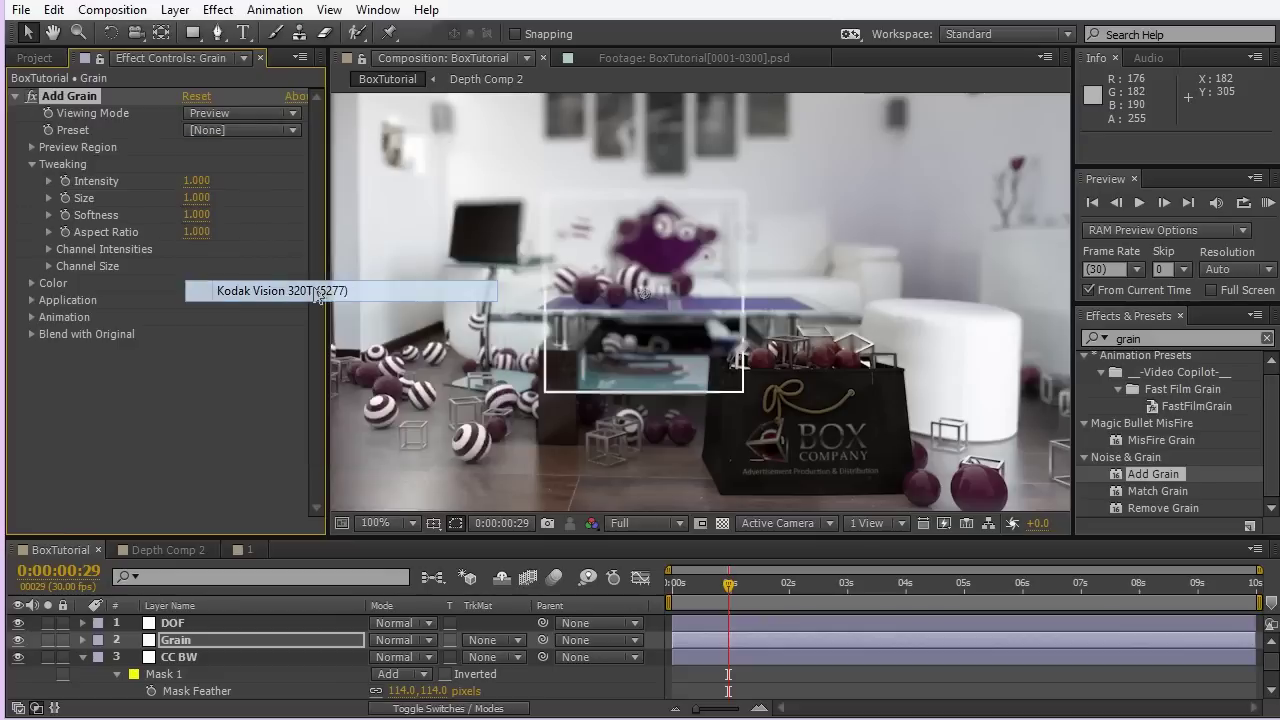
left_click(236, 131)
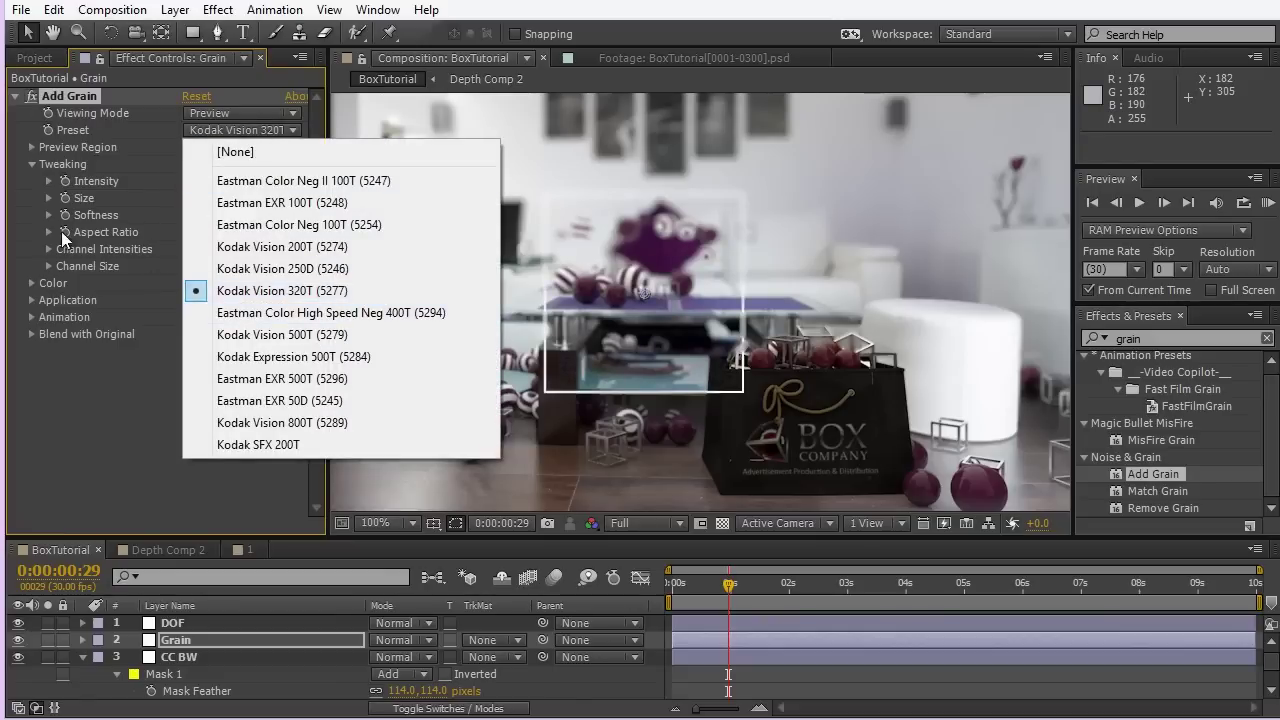
left_click(582, 429)
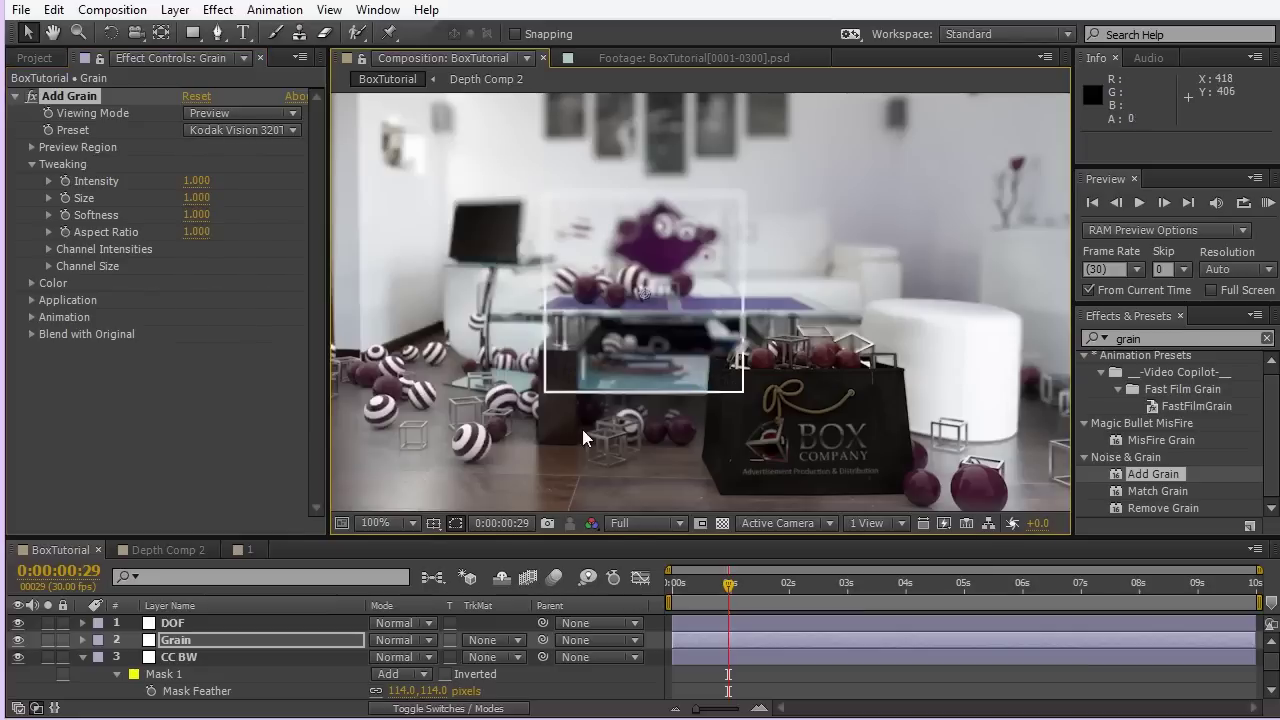
scroll(535, 425, "up", 2)
- Set grain Intensity to 0.150, compare the effect off and on, and move the preview region over the bag
left_click(196, 181)
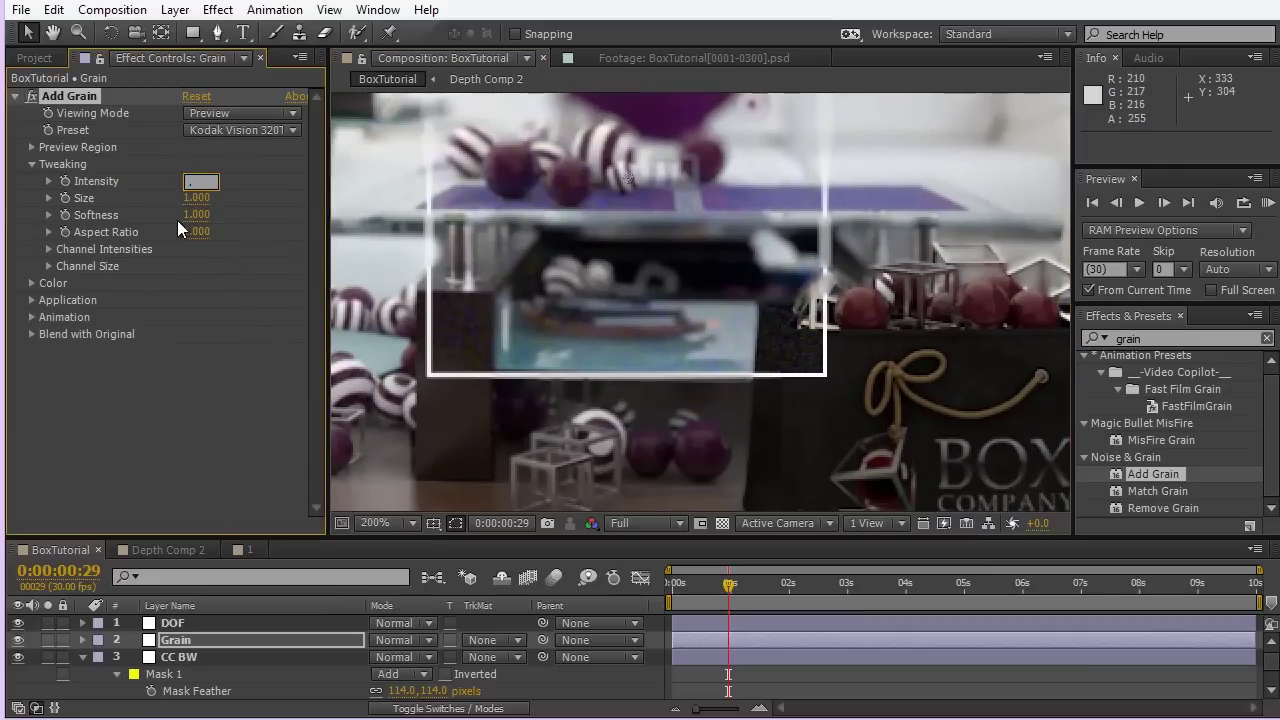
key("Return")
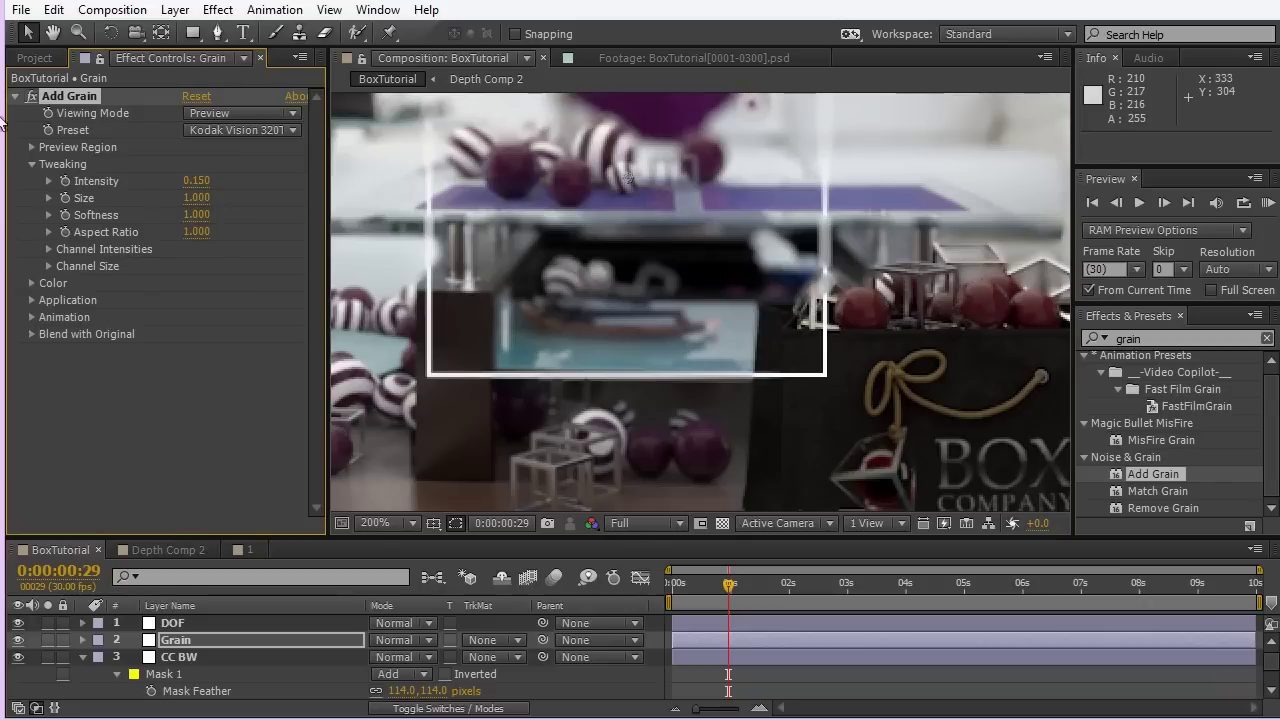
left_click(33, 96)
left_click(33, 96)
left_click_drag(633, 174, 741, 399)
left_click_drag(662, 282, 607, 218)
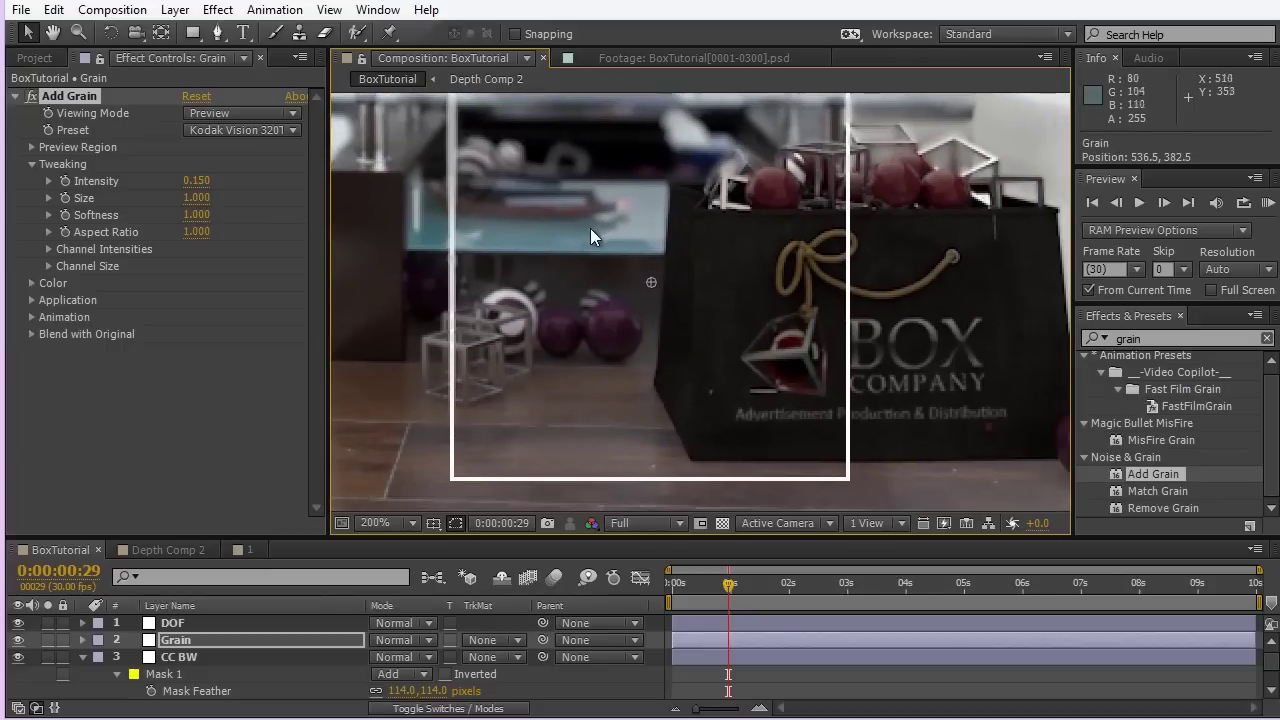
left_click_drag(641, 342, 765, 335)
left_click(35, 95)
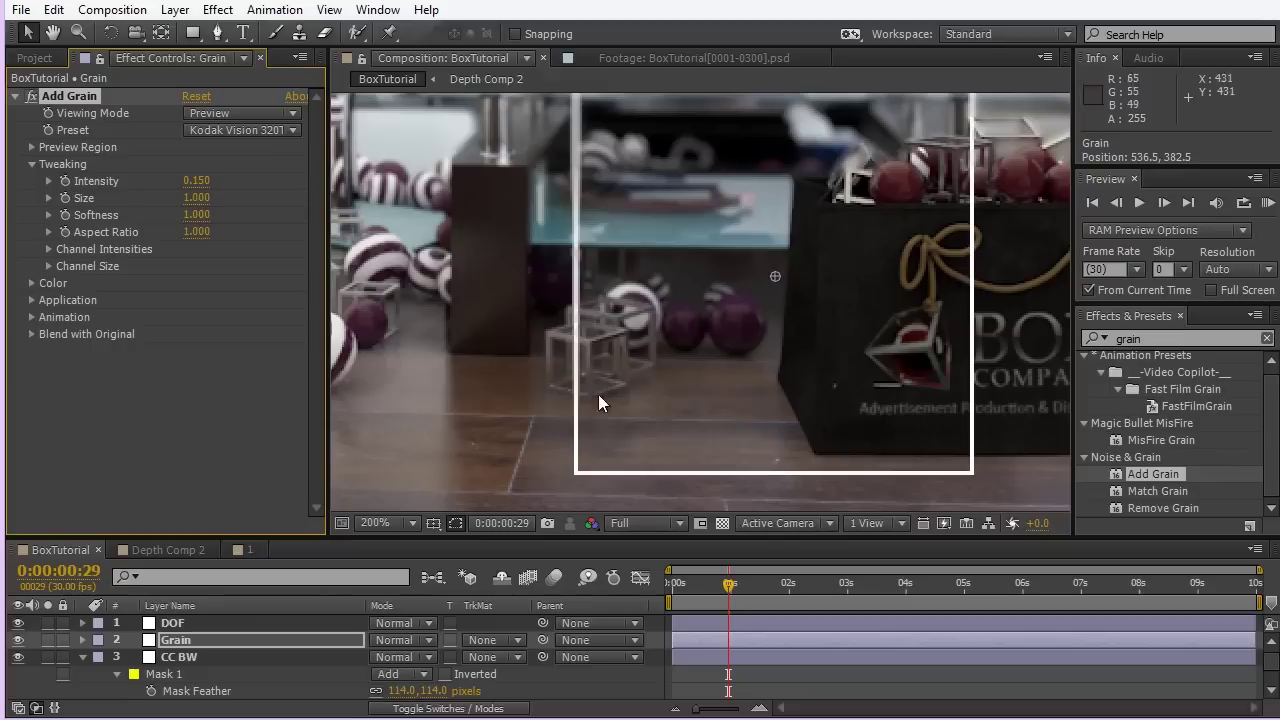
- Set Add Grain's Viewing Mode to Final Output and enlarge the timeline to show all layers
scroll(743, 400, "right", 3)
scroll(806, 463, "up", 2)
scroll(700, 380, "right", 3)
scroll(700, 380, "down", 2)
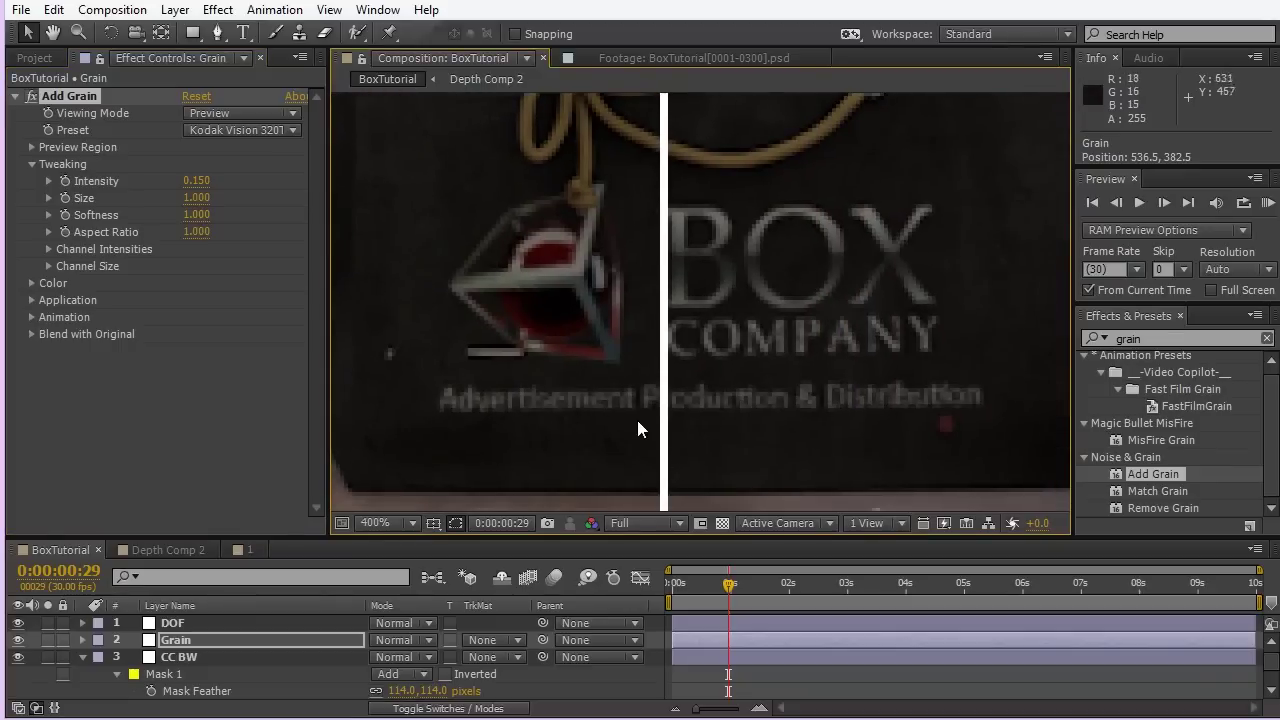
scroll(638, 425, "down", 2)
scroll(650, 385, "left", 2)
scroll(697, 404, "up", 1)
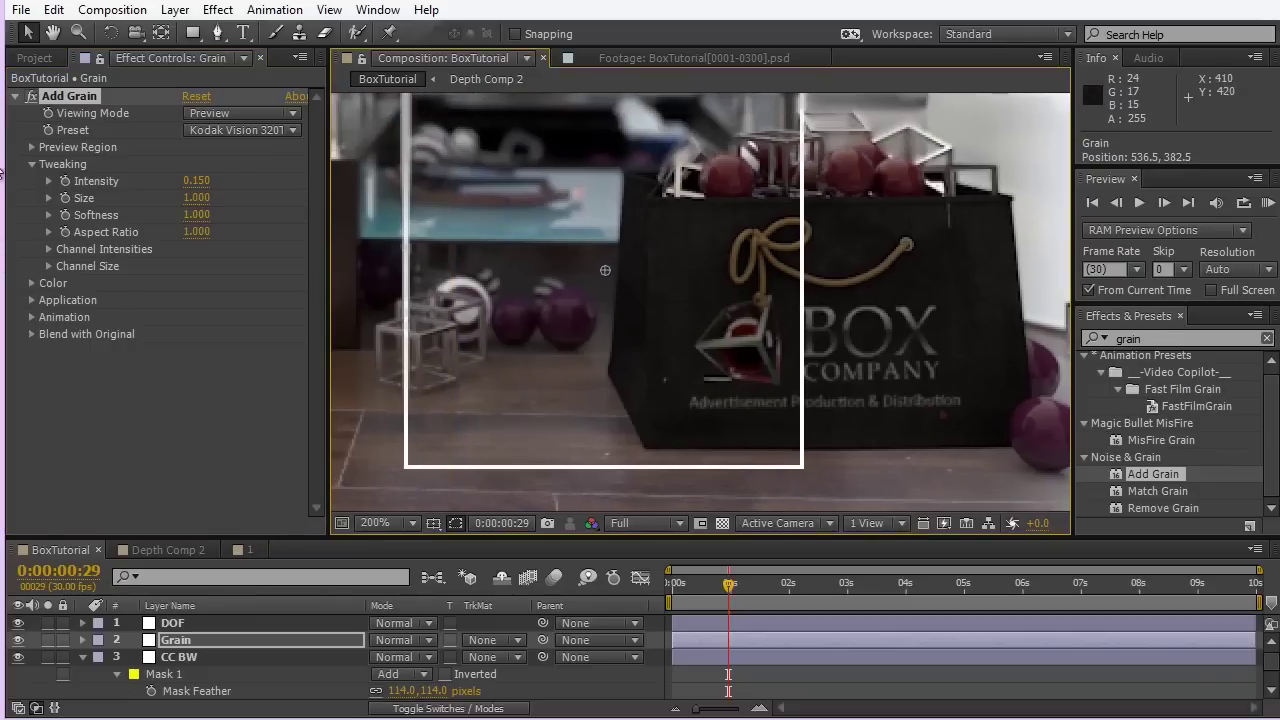
scroll(683, 335, "down", 2)
scroll(620, 350, "up", 1)
scroll(585, 358, "left", 1)
scroll(585, 358, "up", 1)
left_click(240, 113)
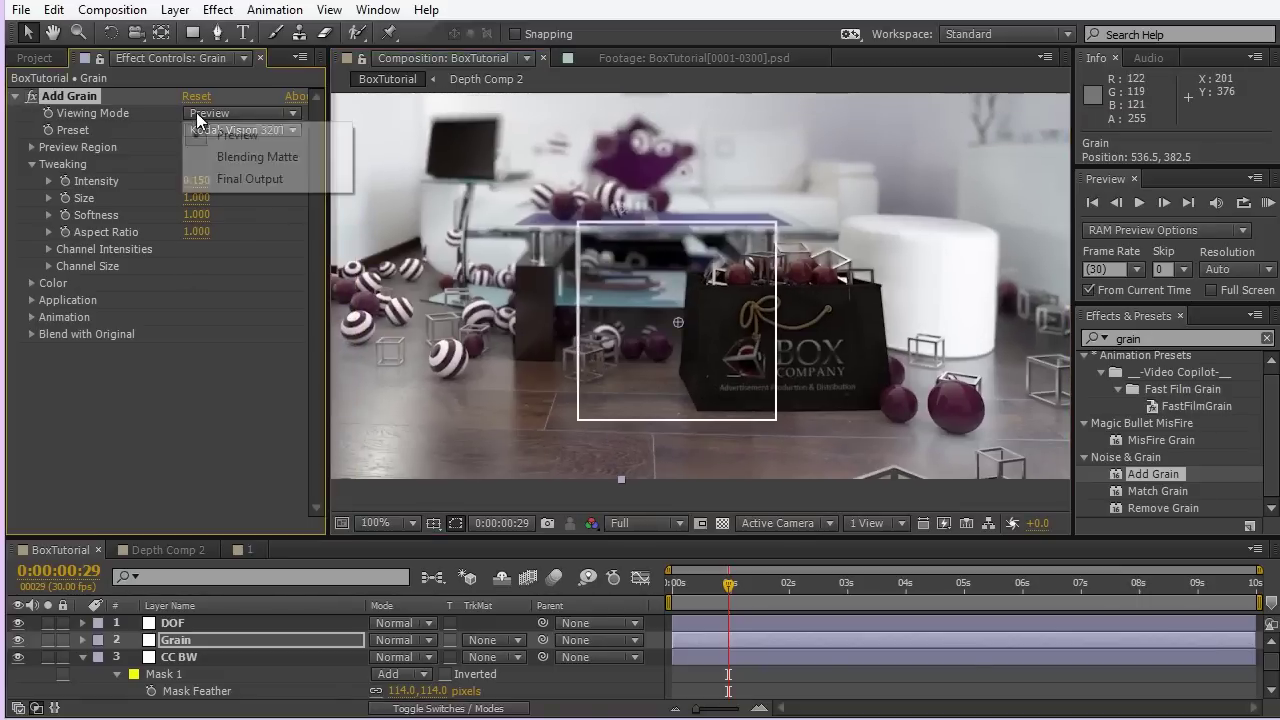
left_click(230, 180)
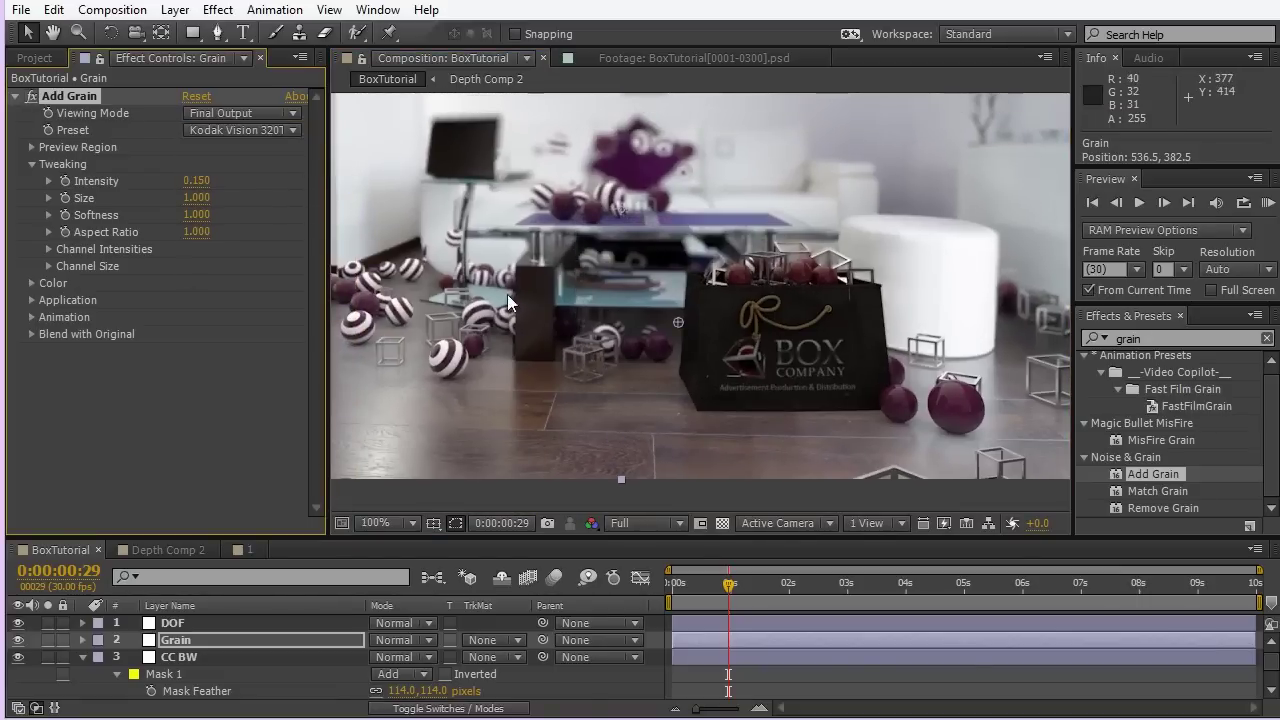
scroll(507, 294, "left", 2)
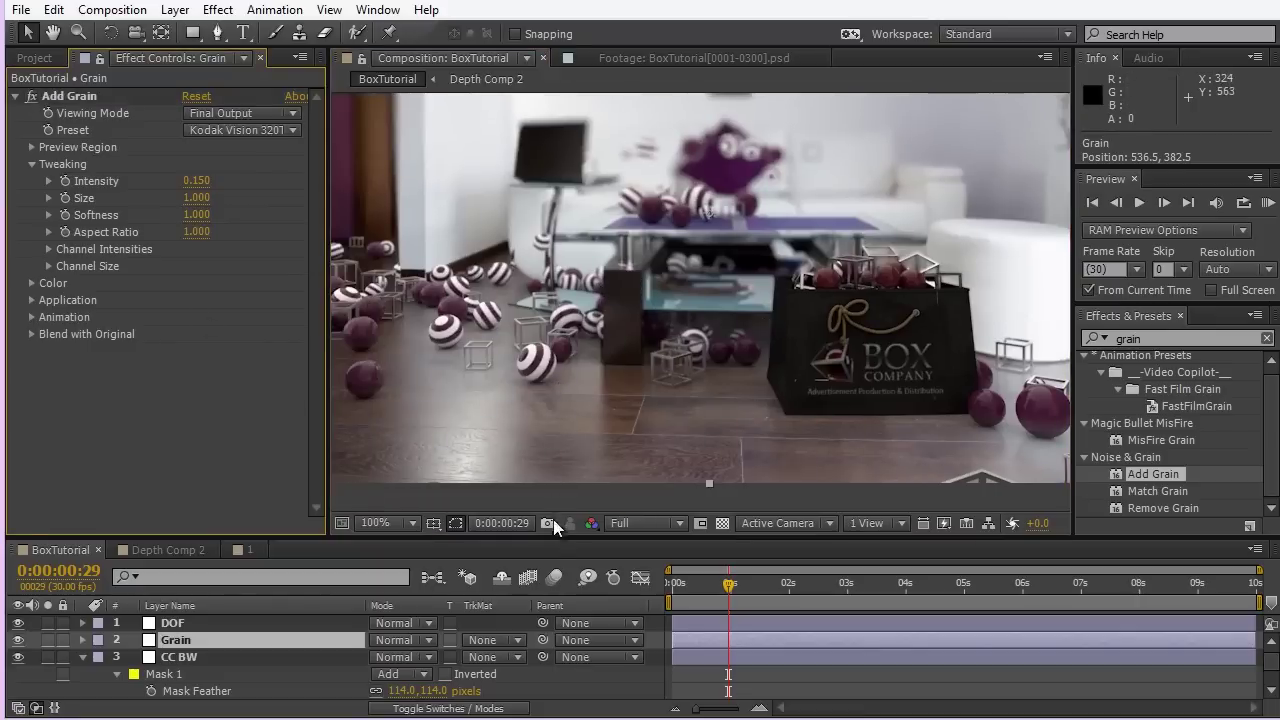
left_click_drag(545, 535, 545, 495)
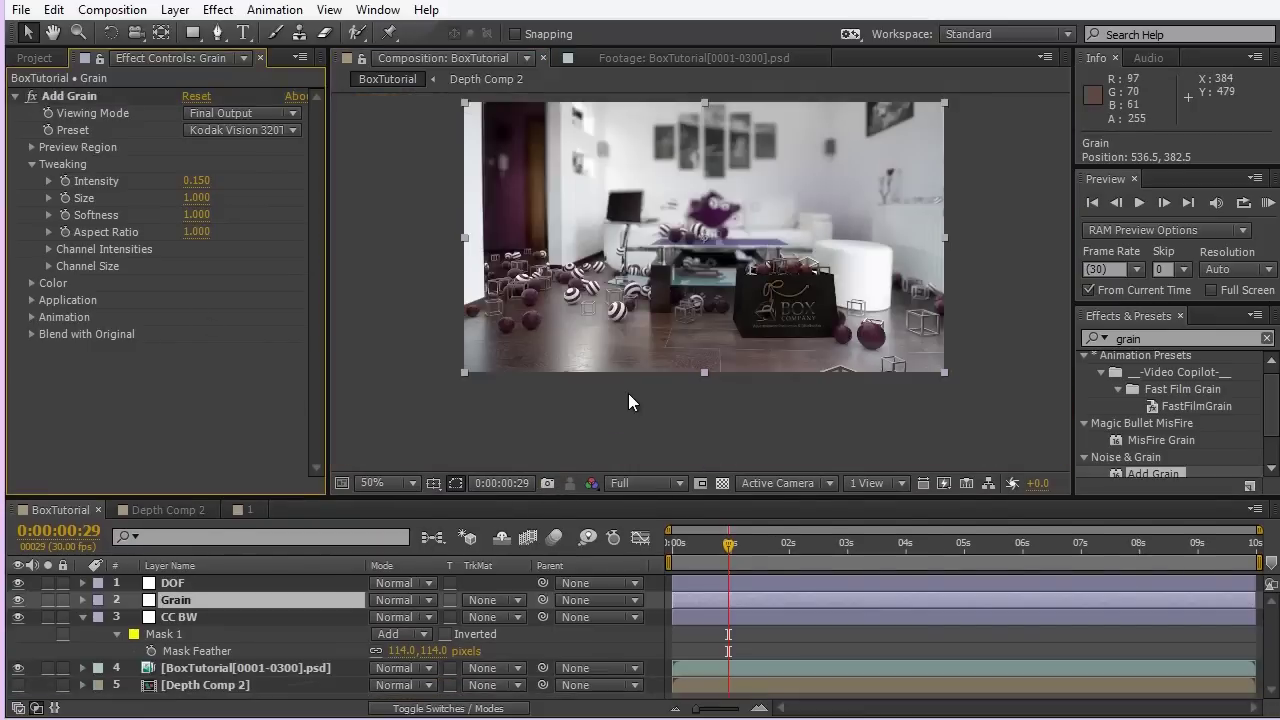
left_click_drag(578, 331, 665, 310)
key("grave")
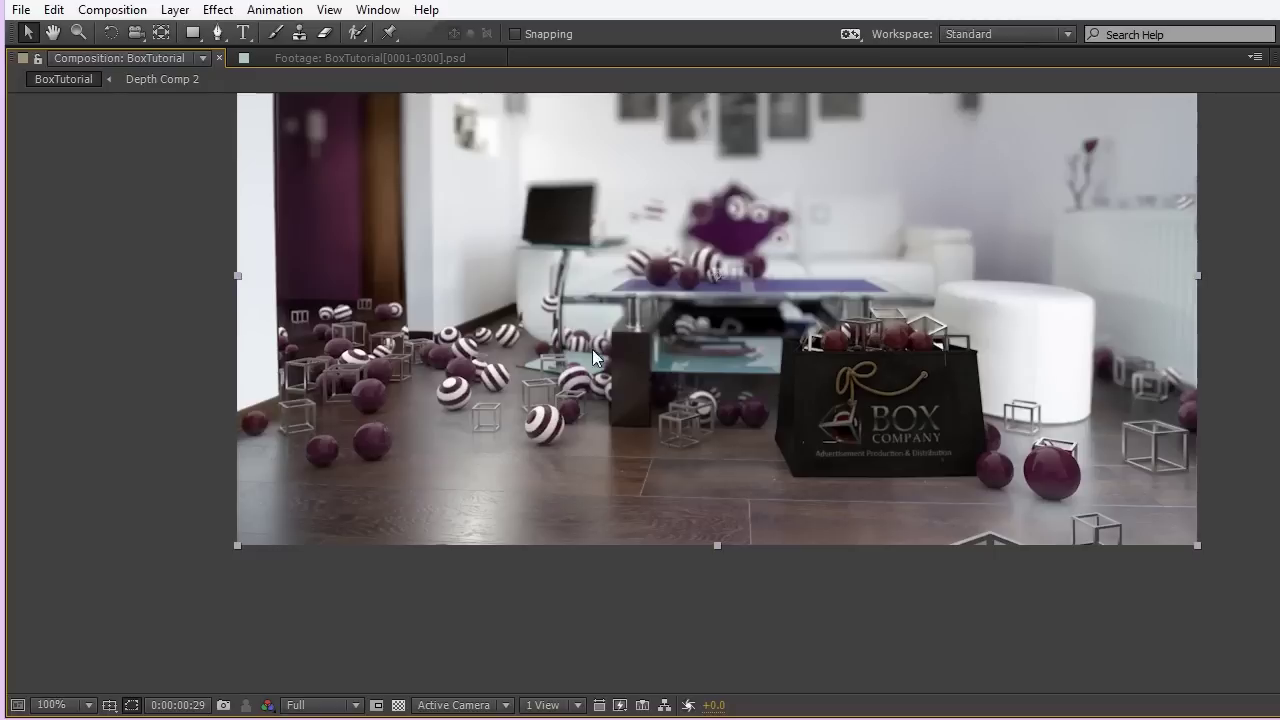
left_click_drag(592, 349, 519, 453)
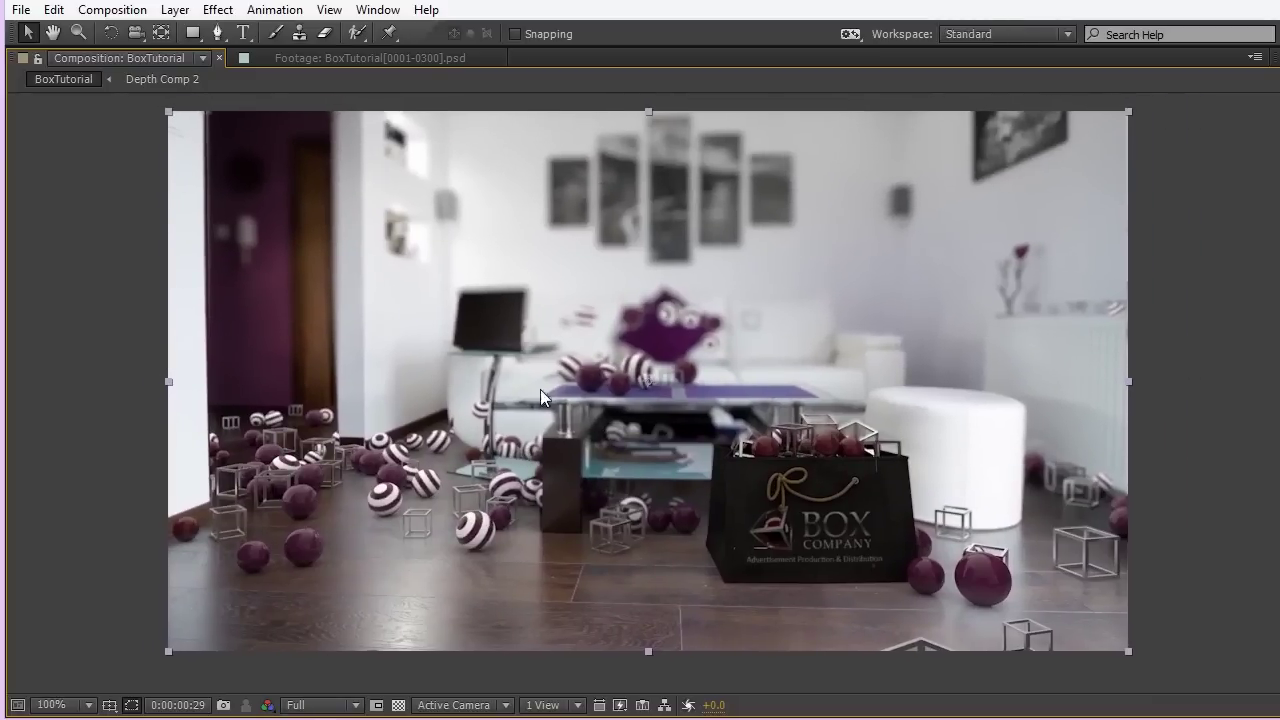
key("grave")
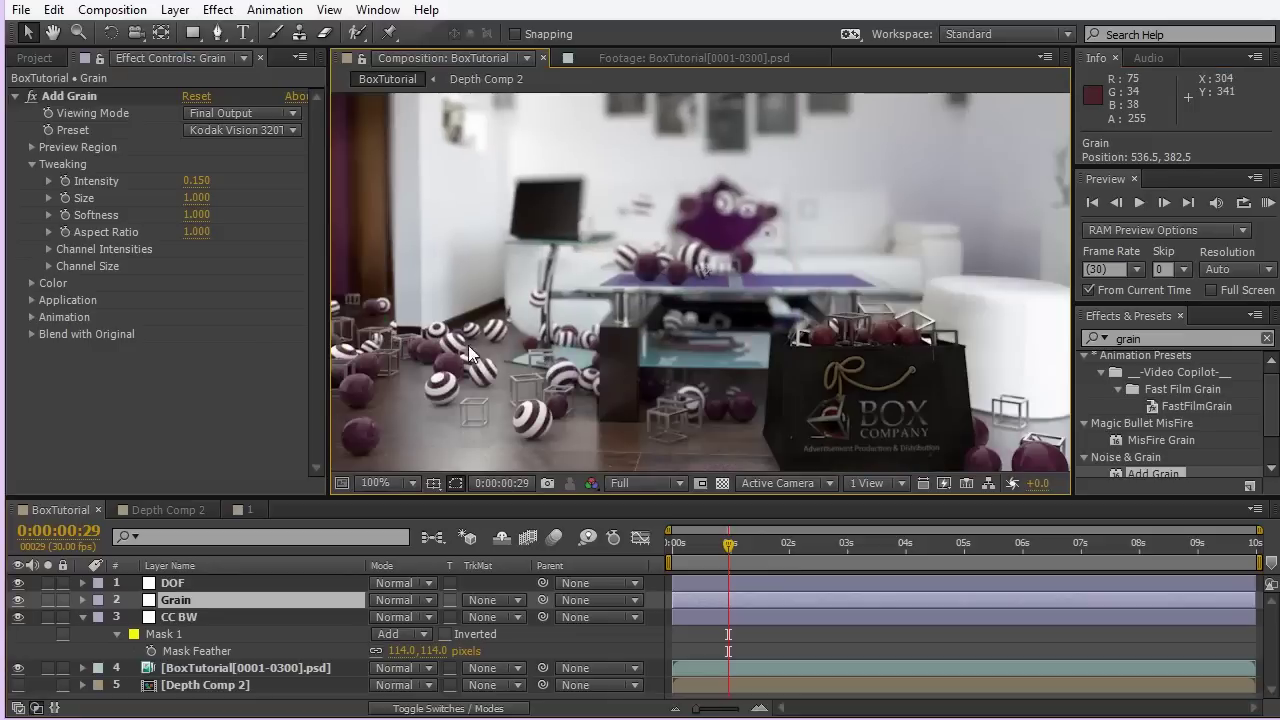
left_click(155, 509)
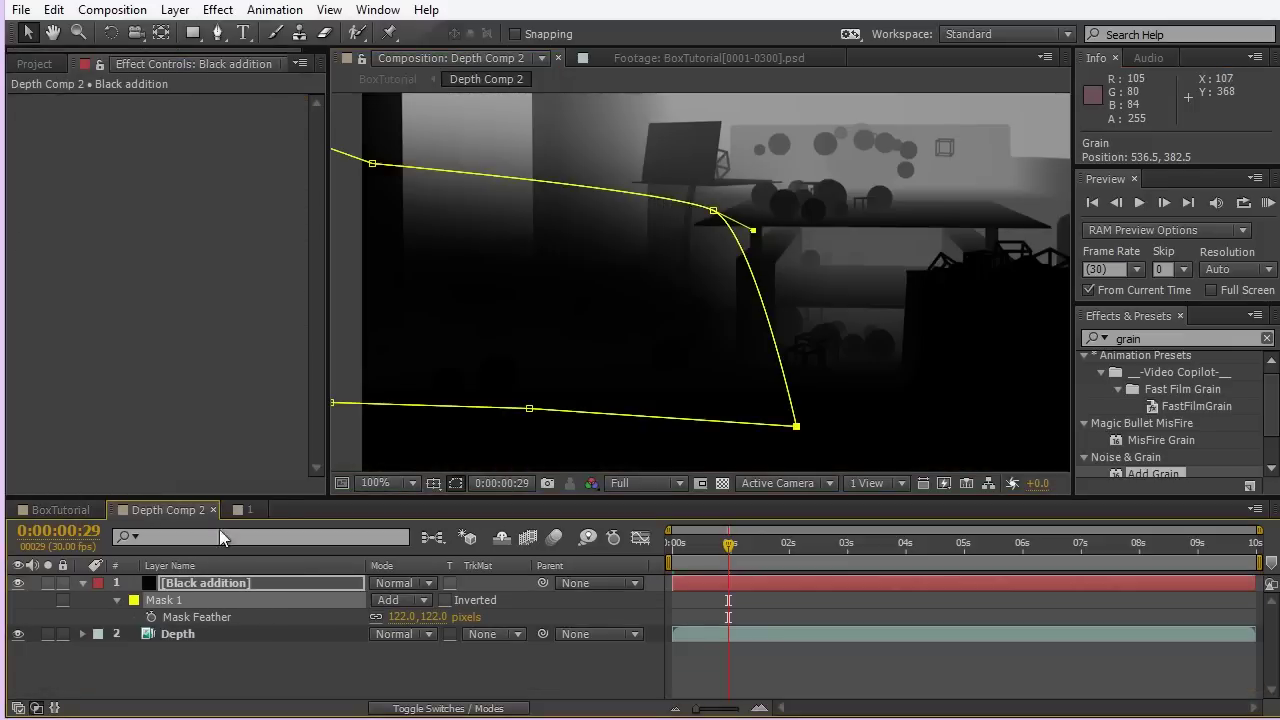
left_click(242, 511)
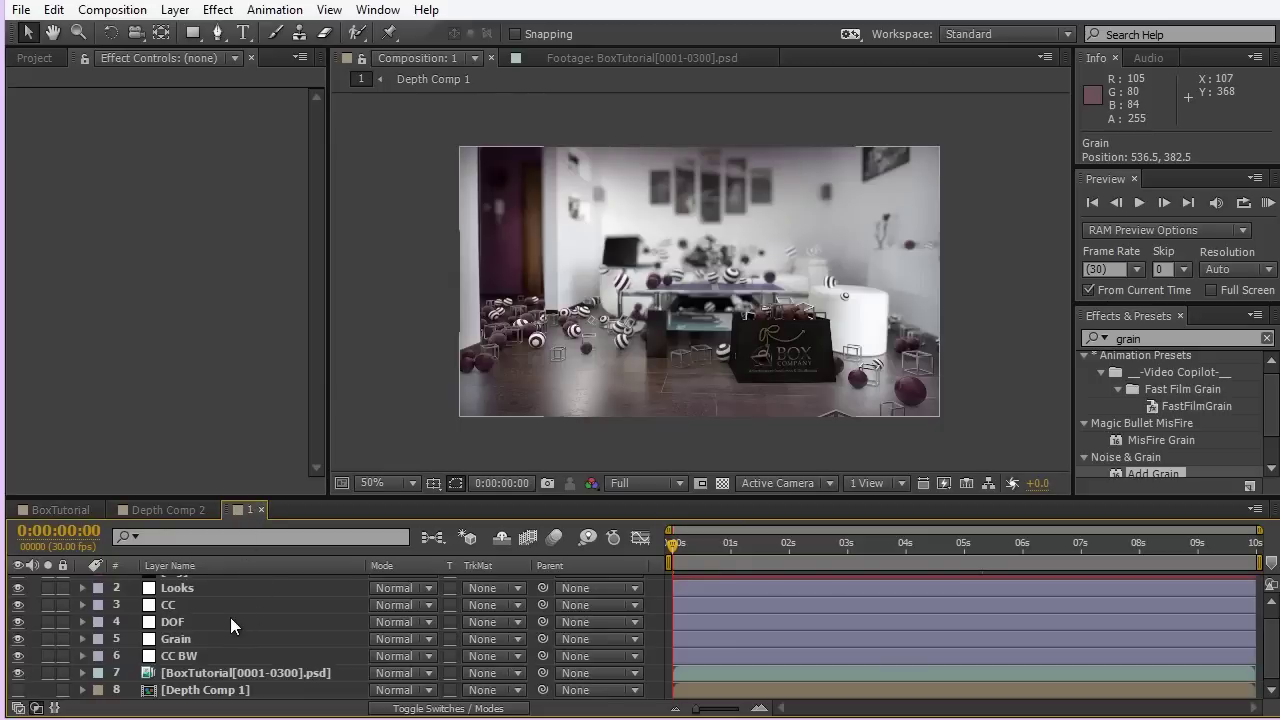
scroll(199, 605, "up", 1)
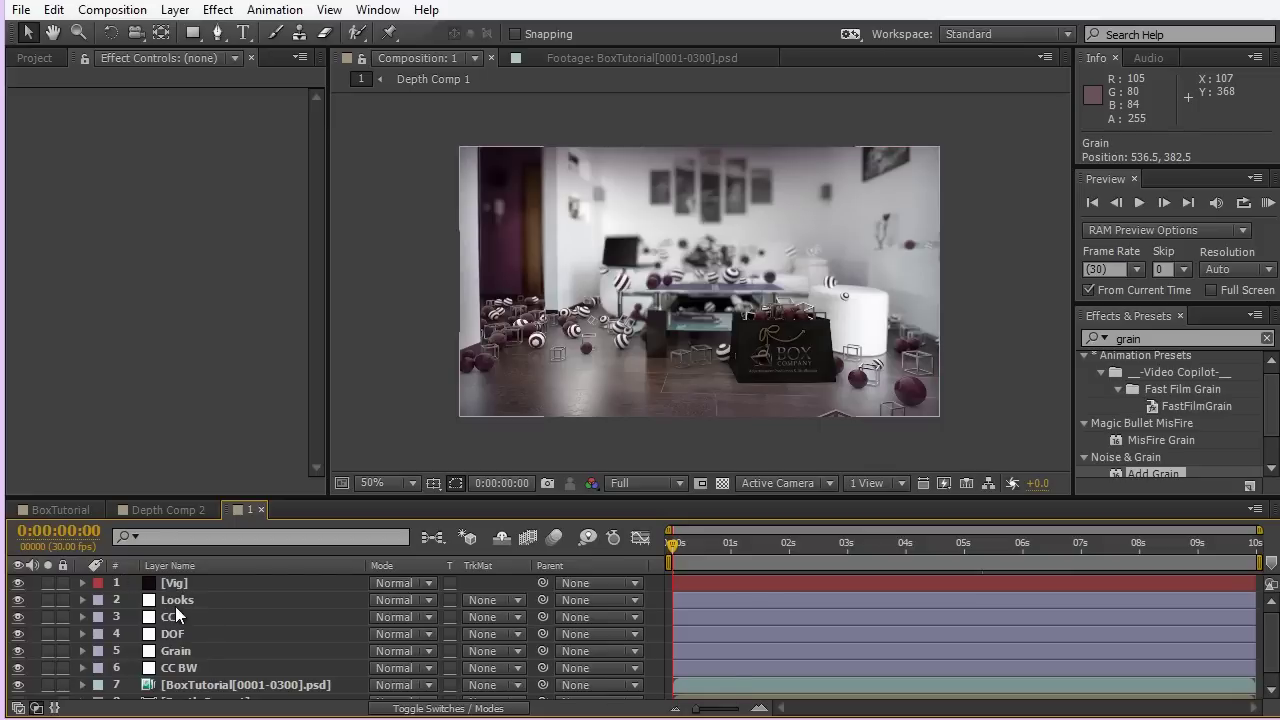
- In BoxTutorial, add a new adjustment layer on top of the stack and name it CC
left_click(74, 513)
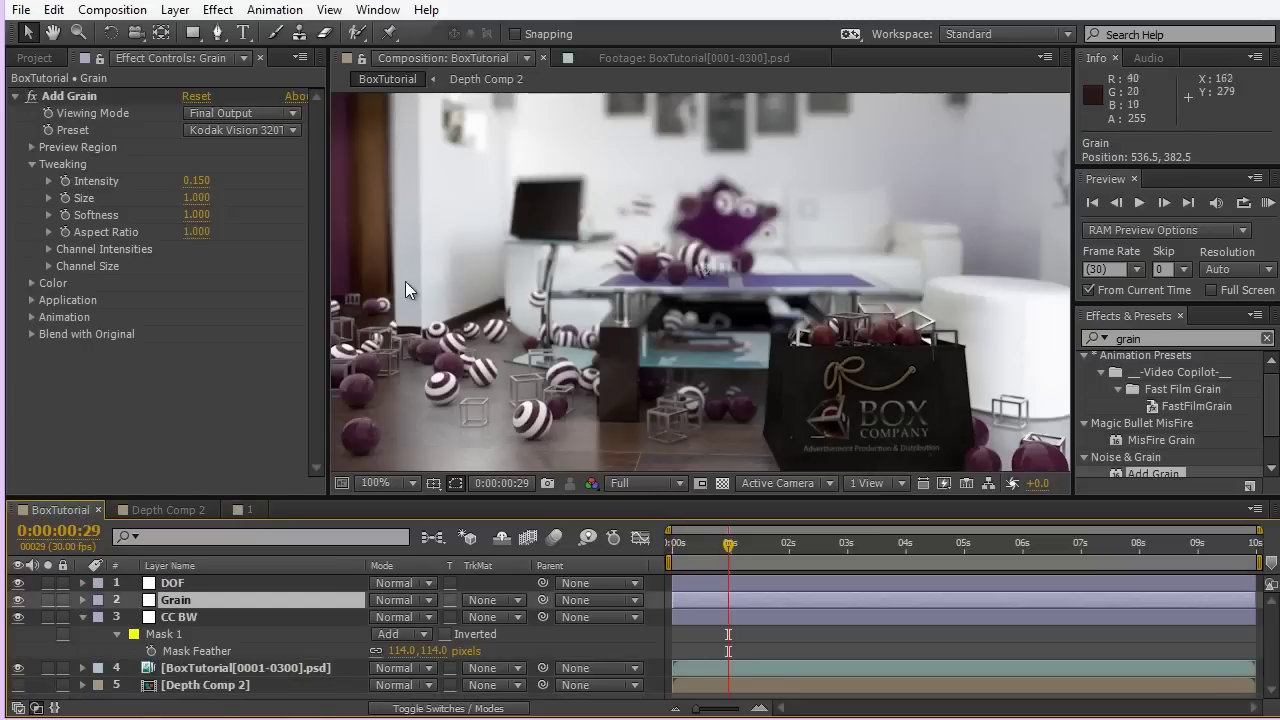
left_click(175, 9)
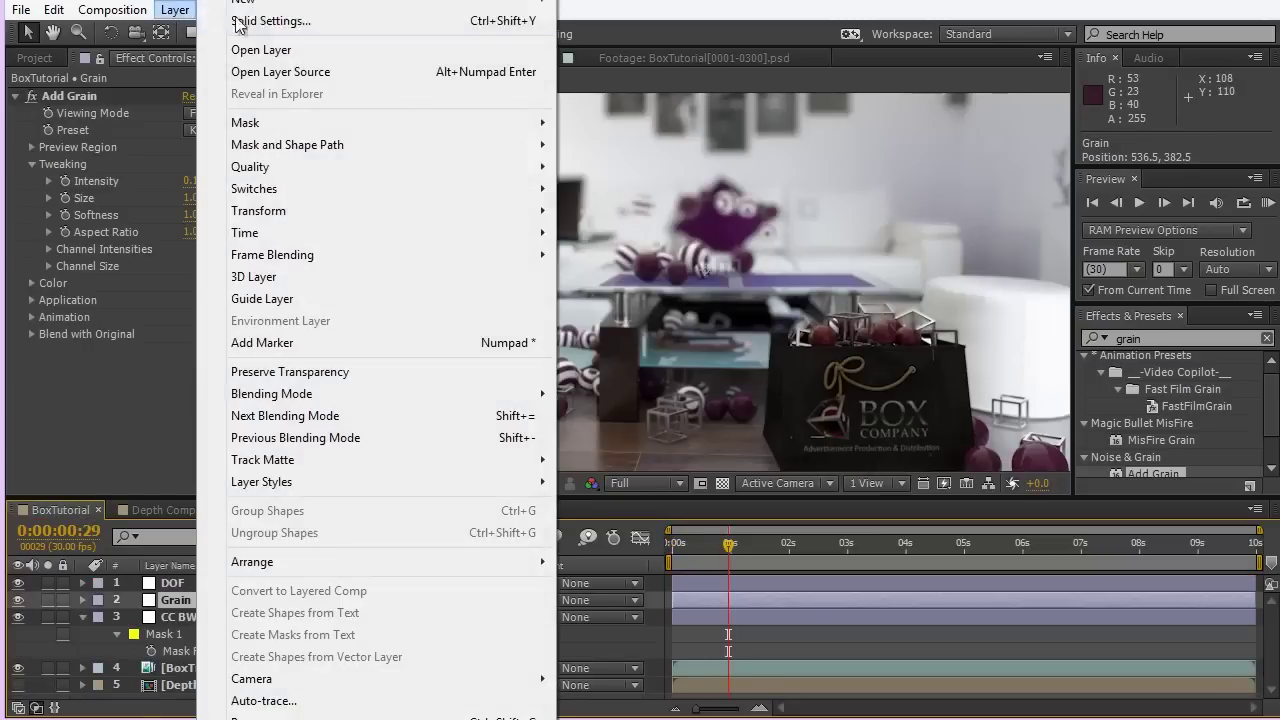
mouse_move(294, 6)
left_click(650, 131)
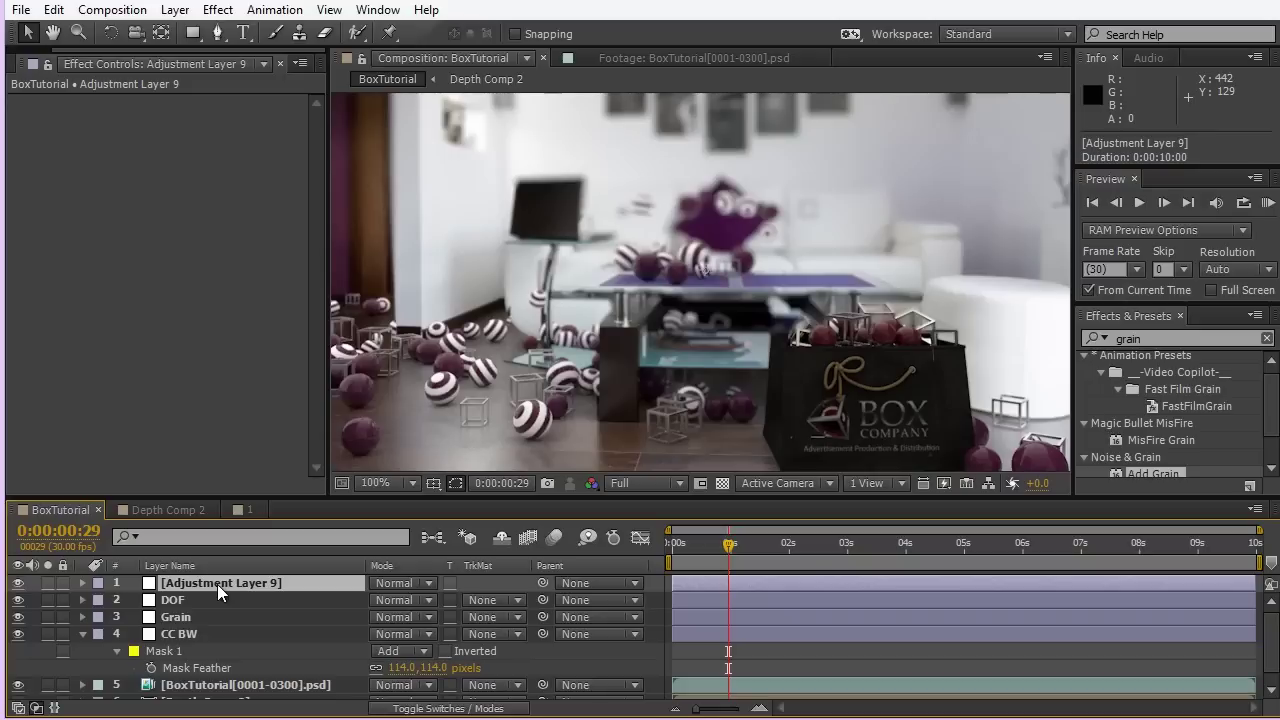
key("y")
key("Return")
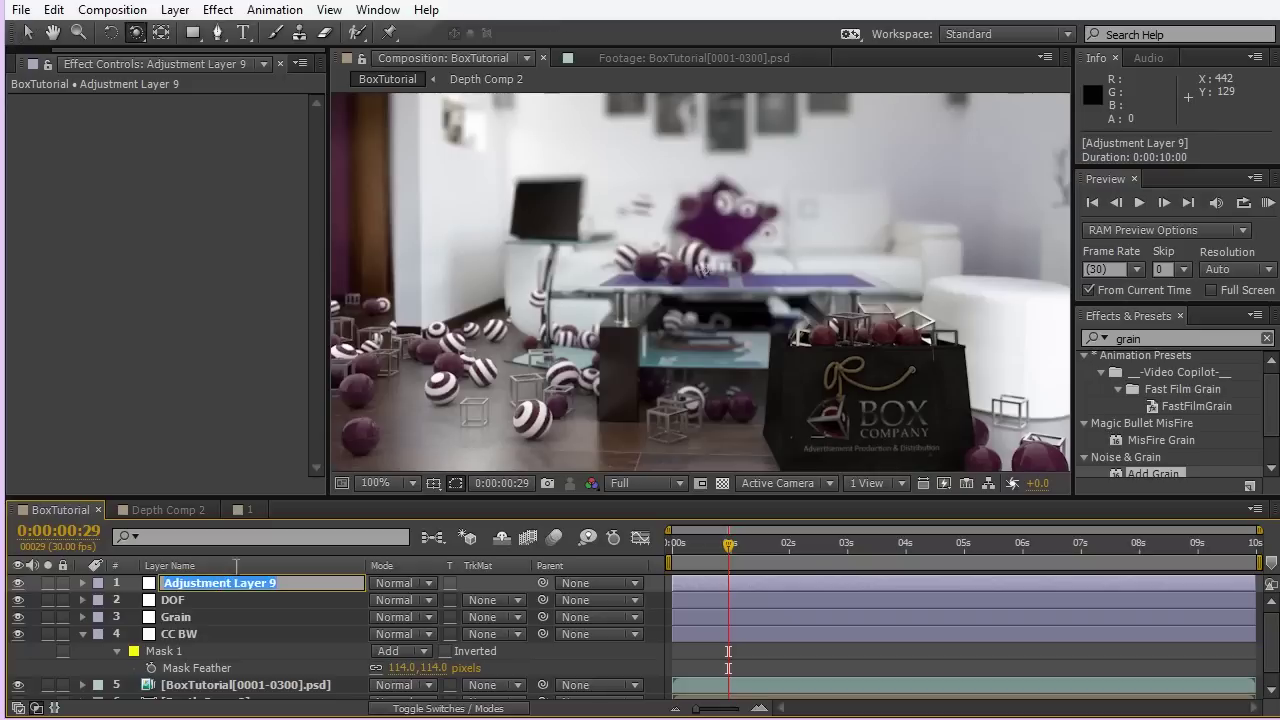
type("'")
key("Return")
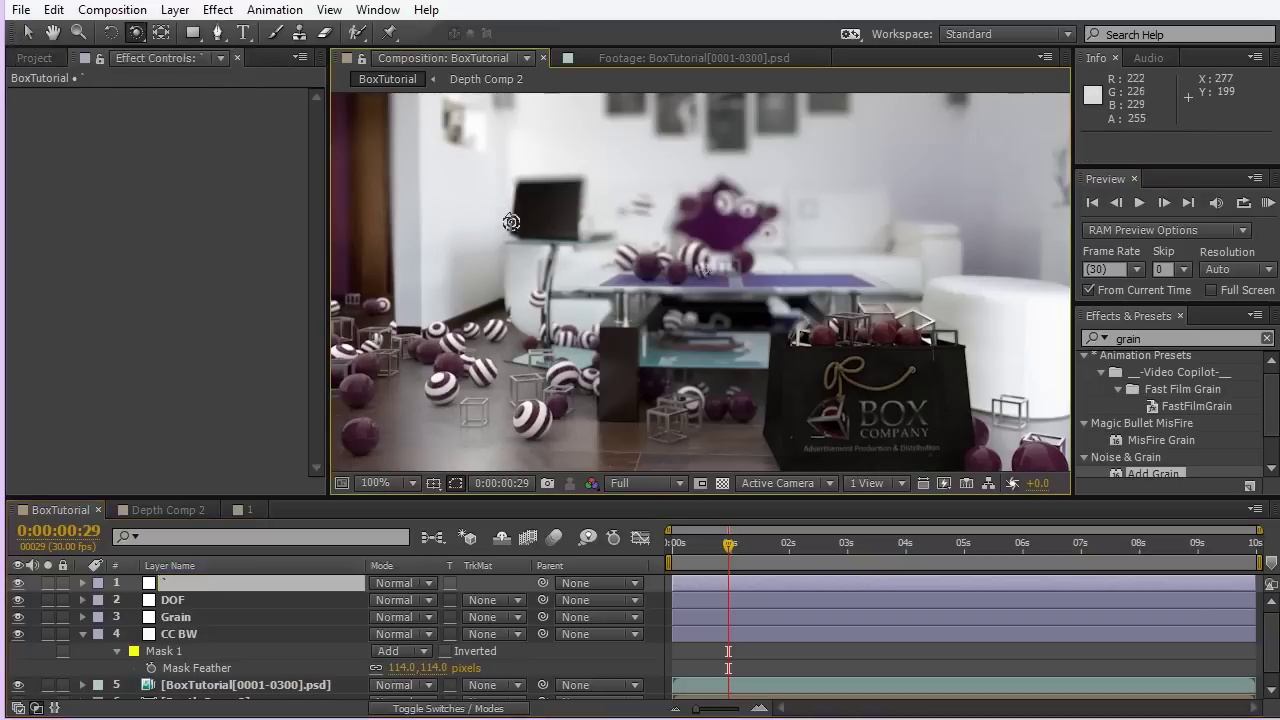
key("grave")
left_click(27, 32)
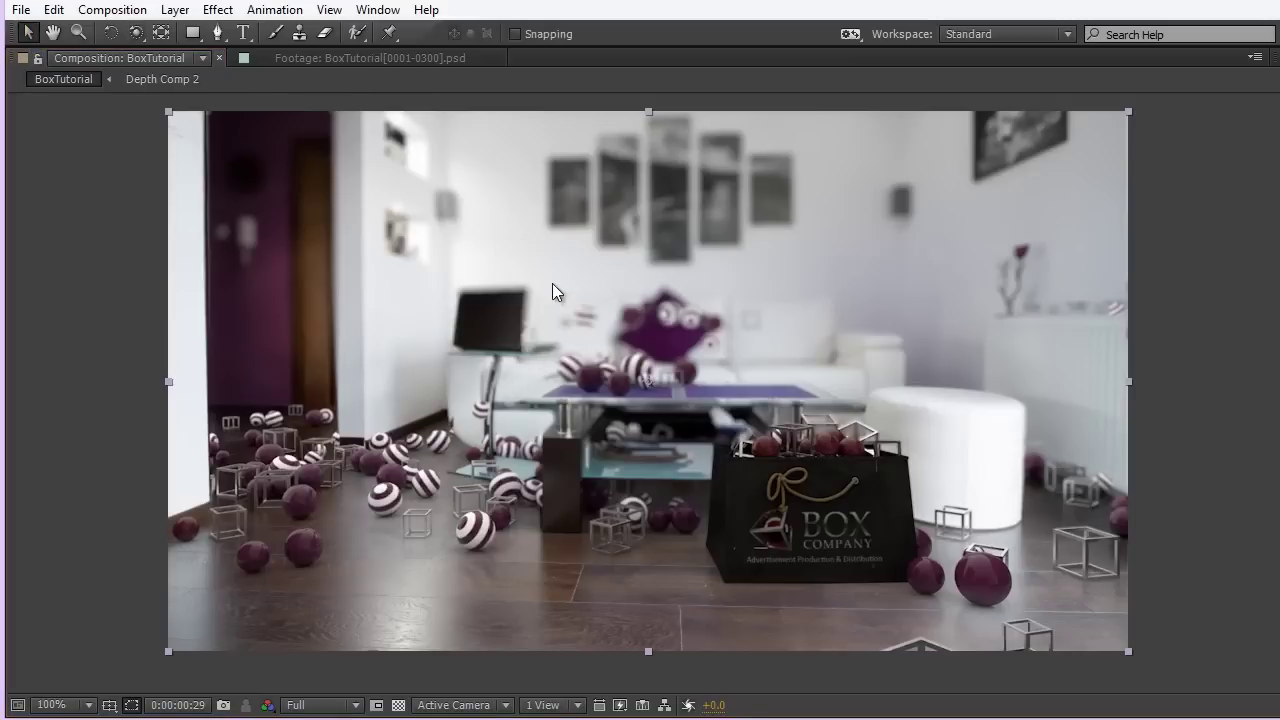
key("grave")
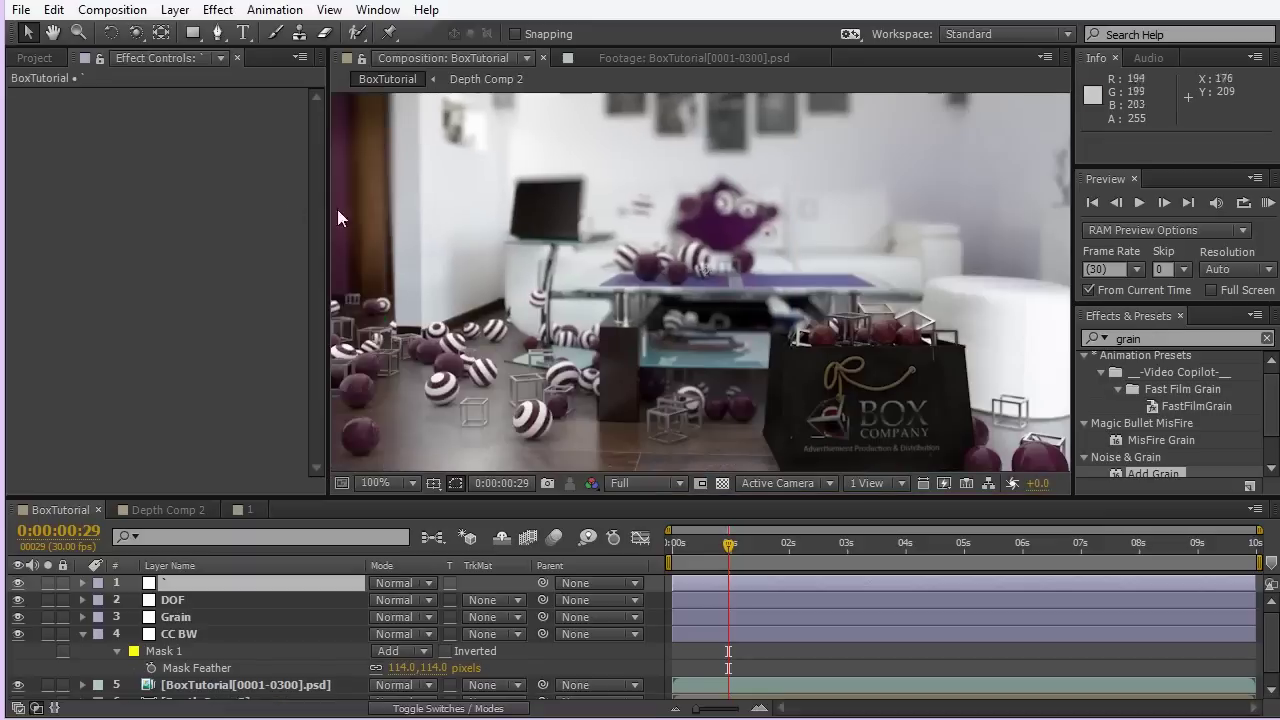
left_click(200, 578)
key("Return")
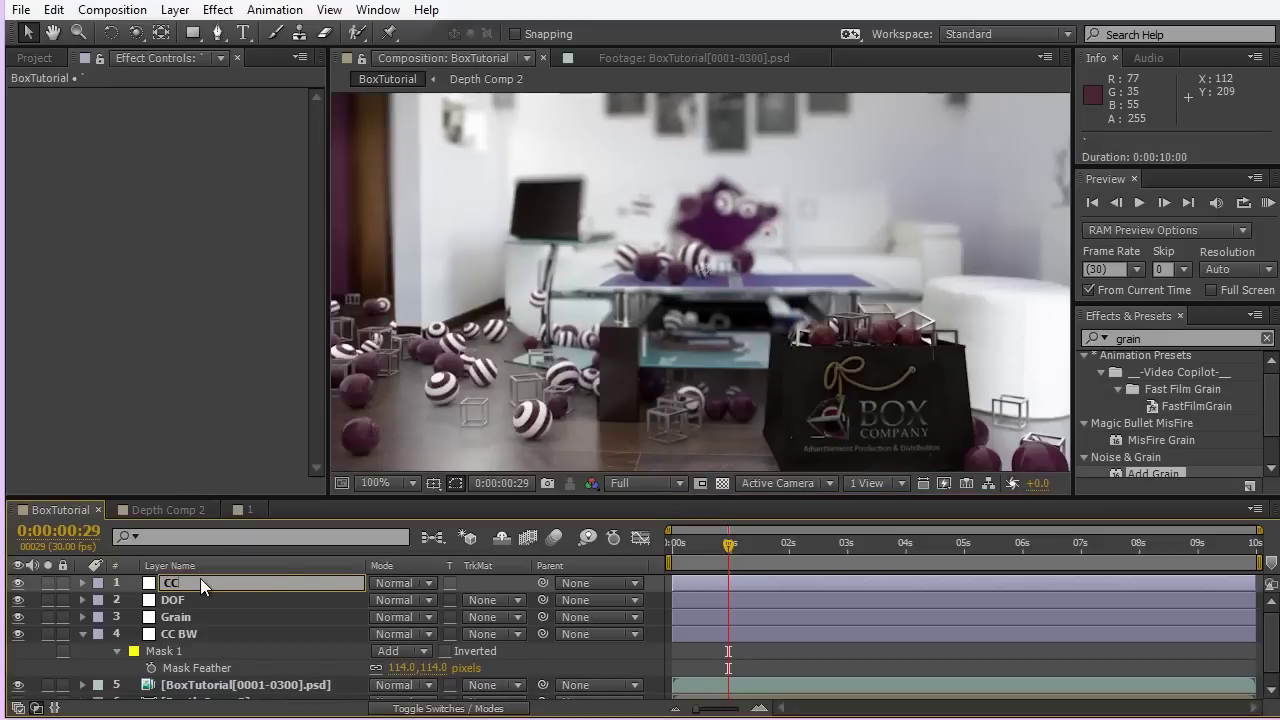
key("Return")
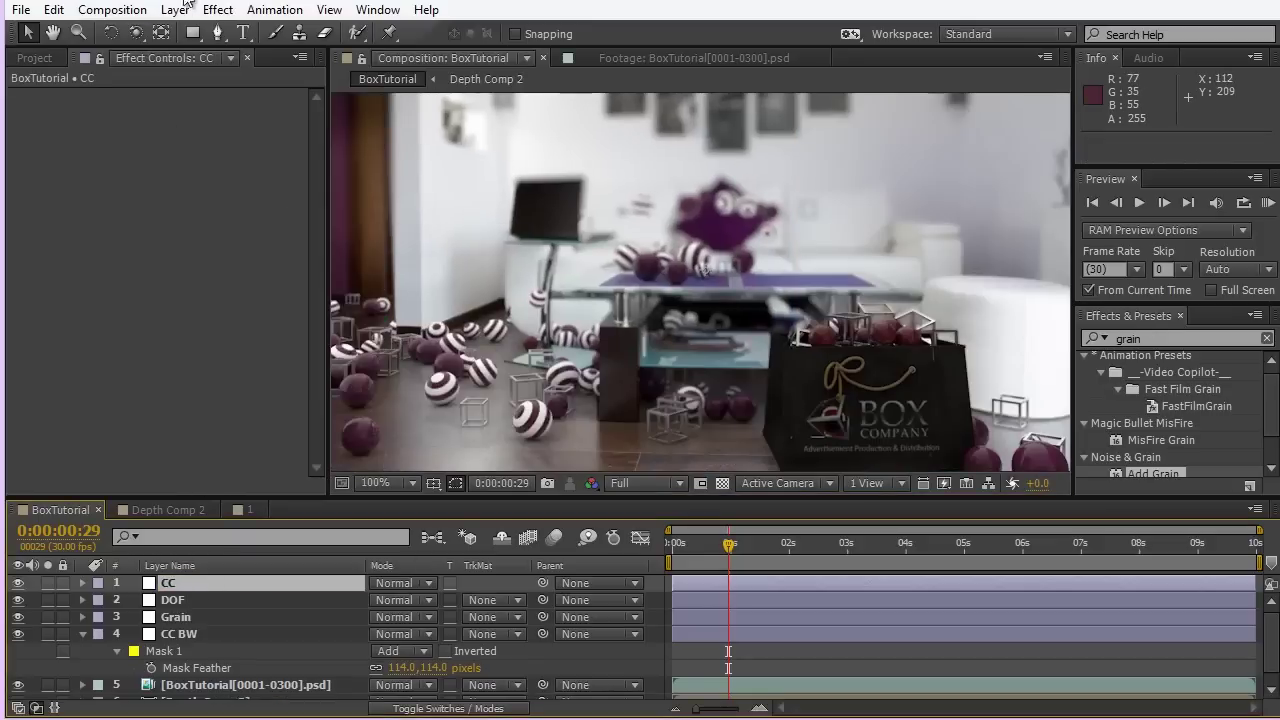
- Search Effects & Presets for 'HUE'
left_click(1156, 331)
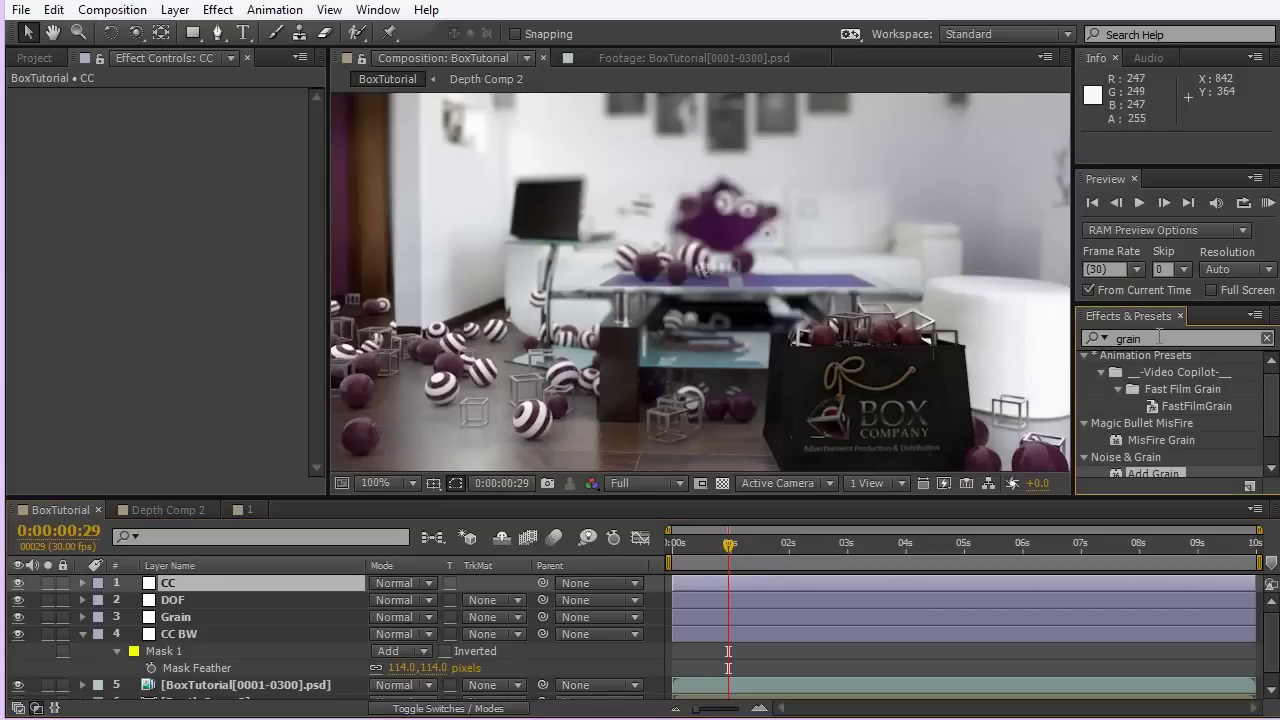
left_click(1159, 337)
type("HUE")
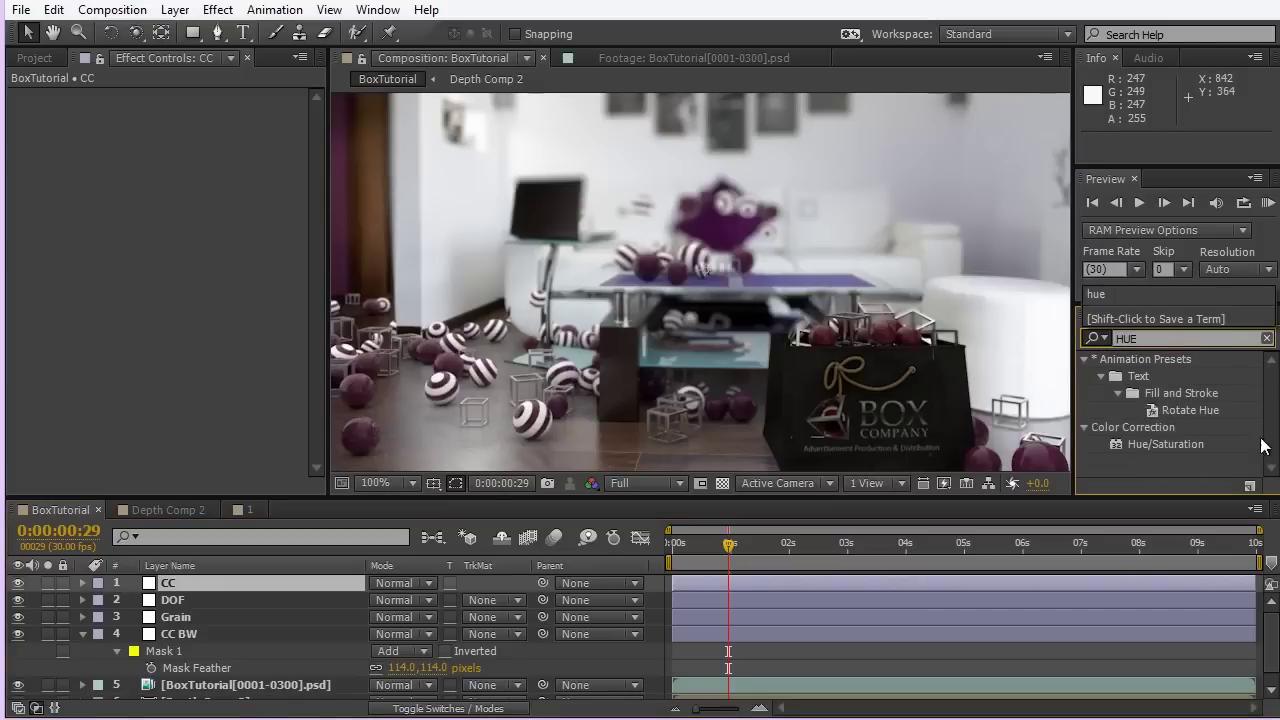
double_click(1168, 443)
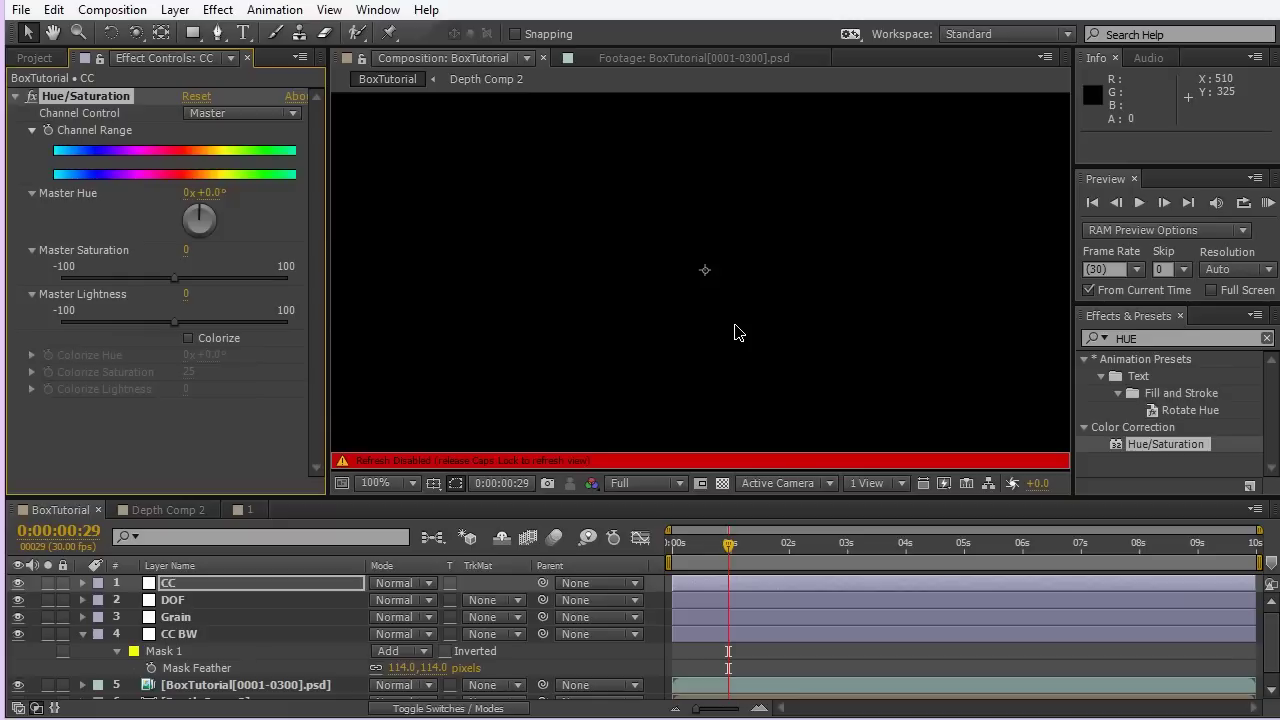
key("Caps_Lock")
scroll(612, 405, "up", 1)
left_click_drag(625, 256, 791, 262)
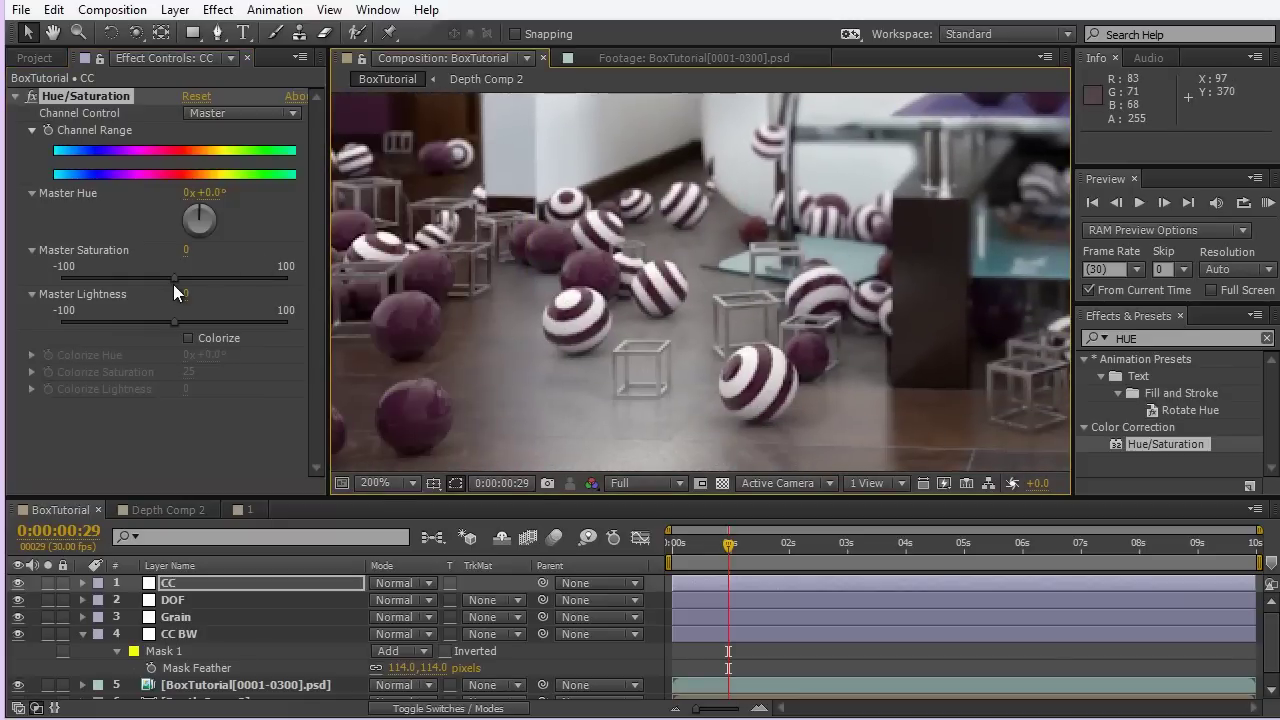
left_click_drag(173, 284, 157, 287)
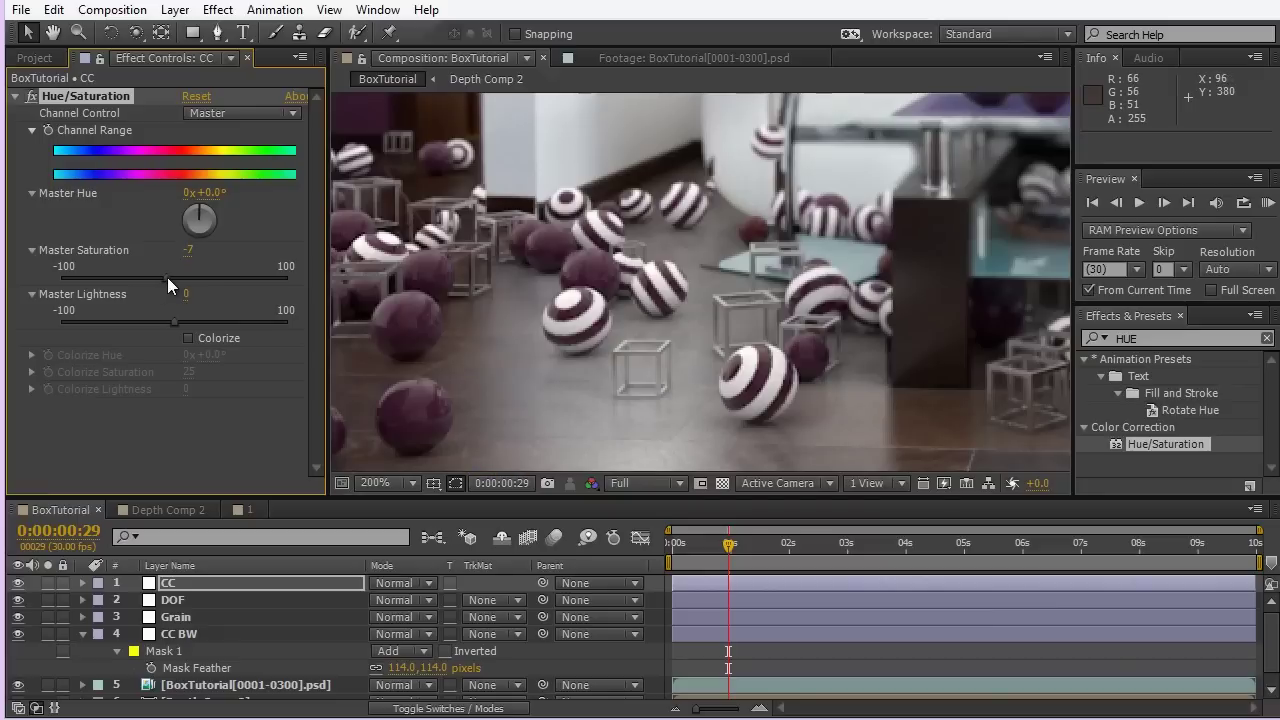
key("comma")
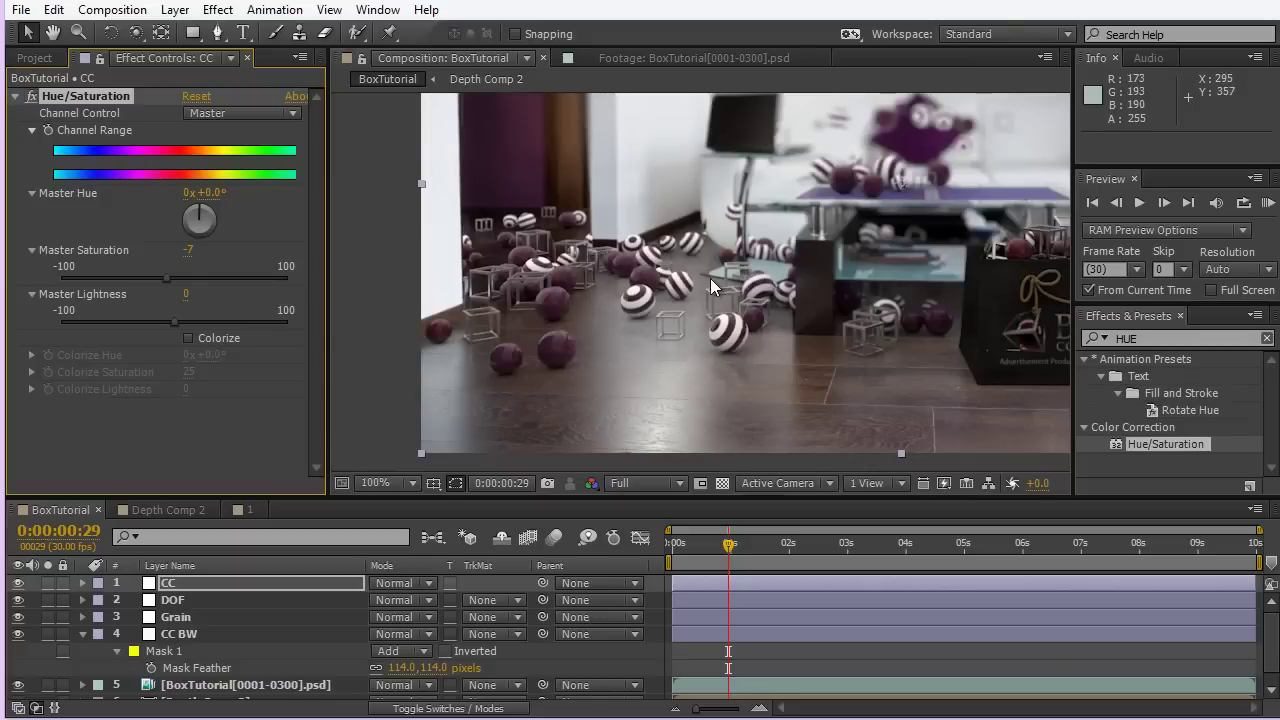
left_click_drag(710, 285, 594, 314)
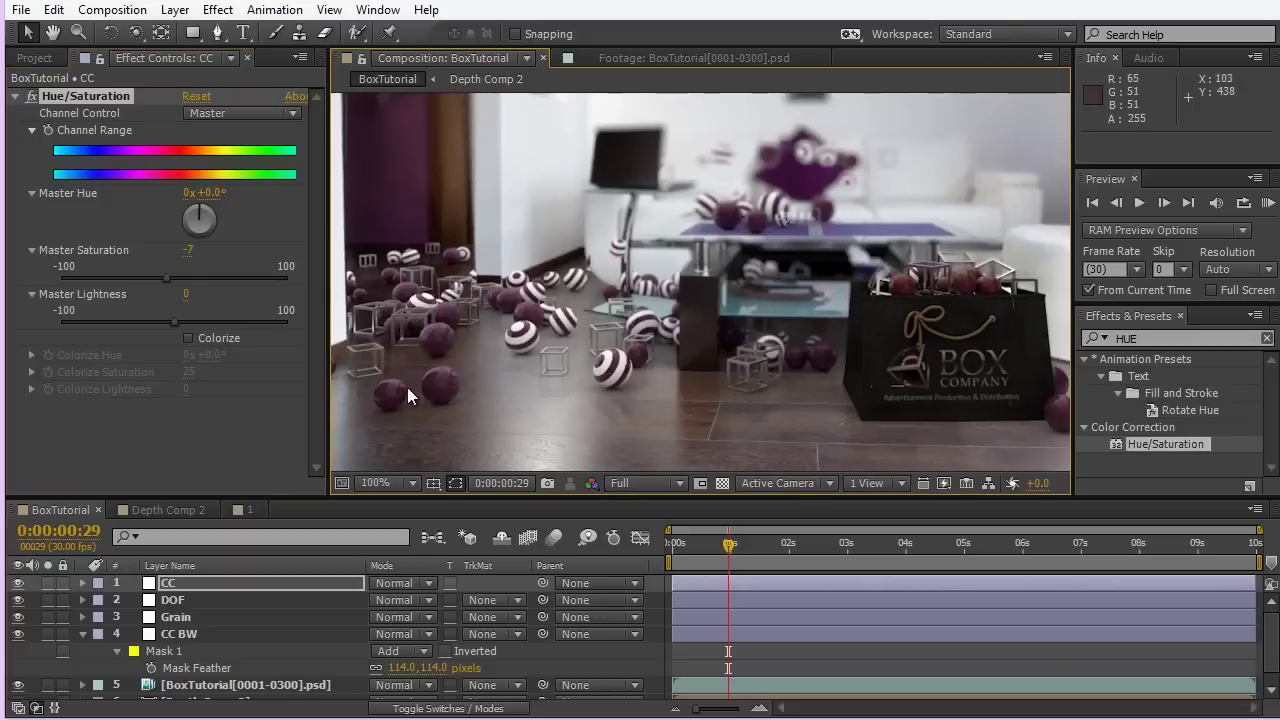
scroll(405, 390, "up", 1)
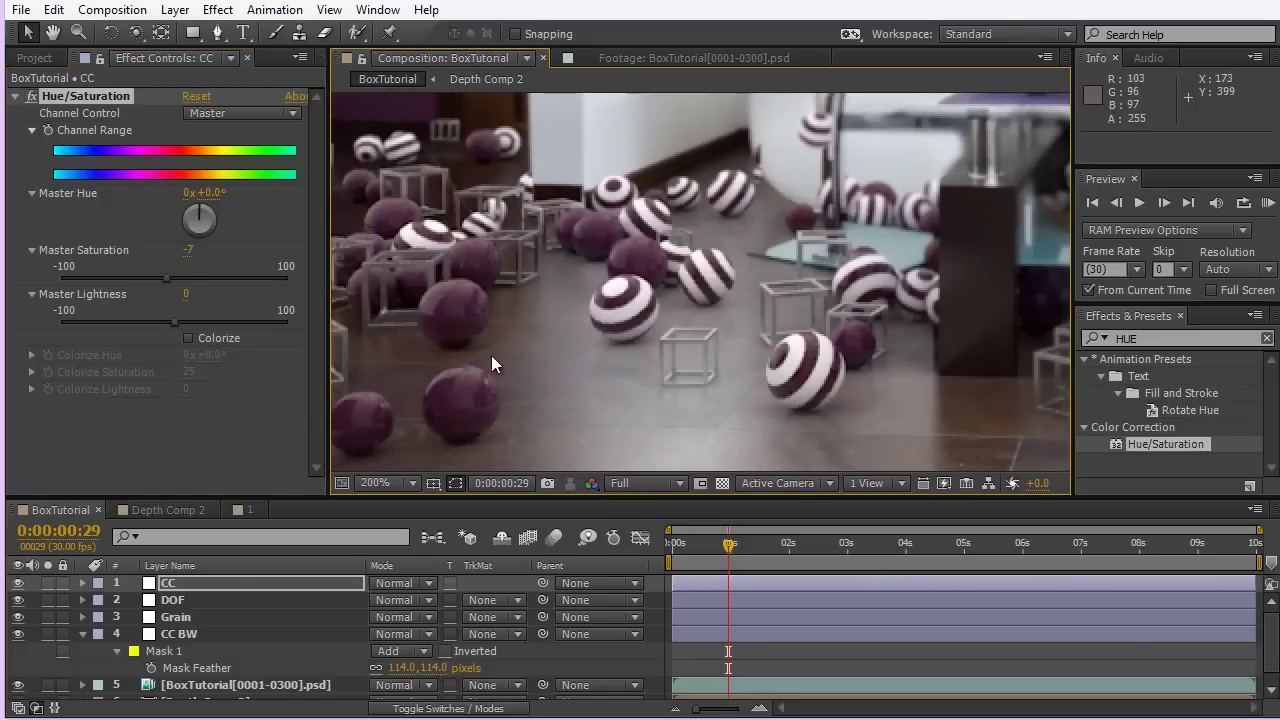
left_click_drag(474, 367, 503, 344)
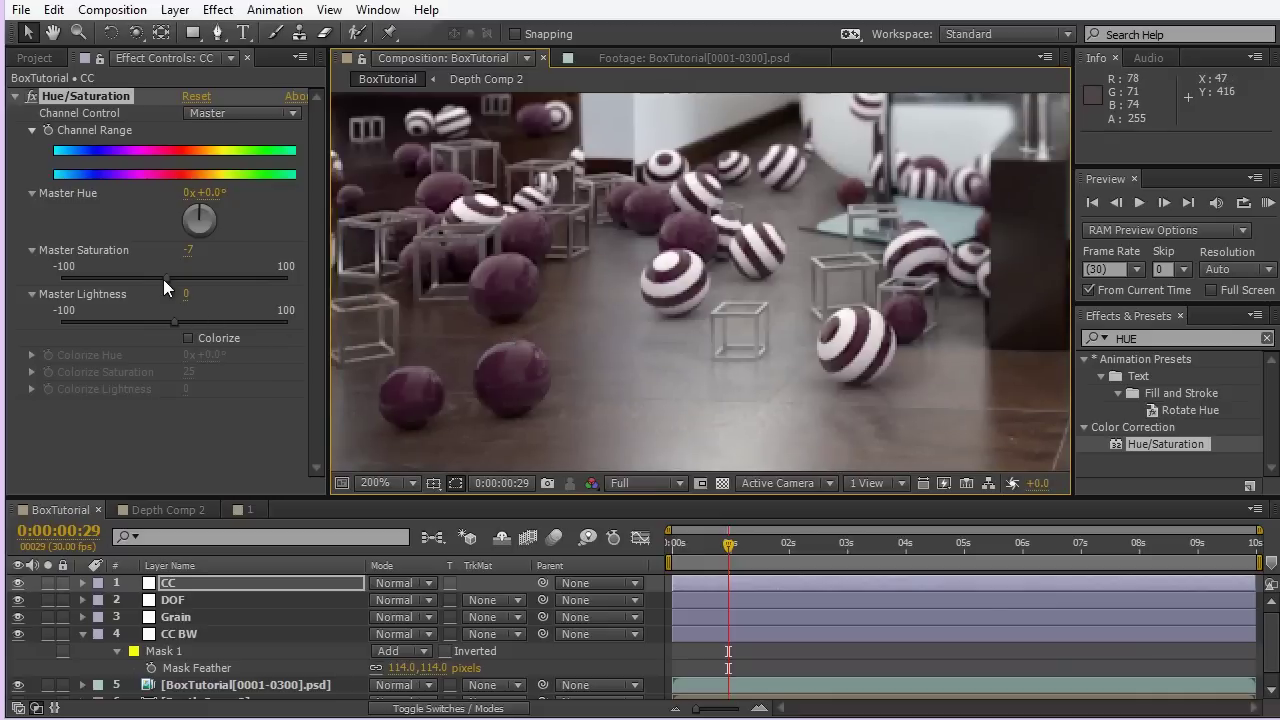
left_click(28, 104)
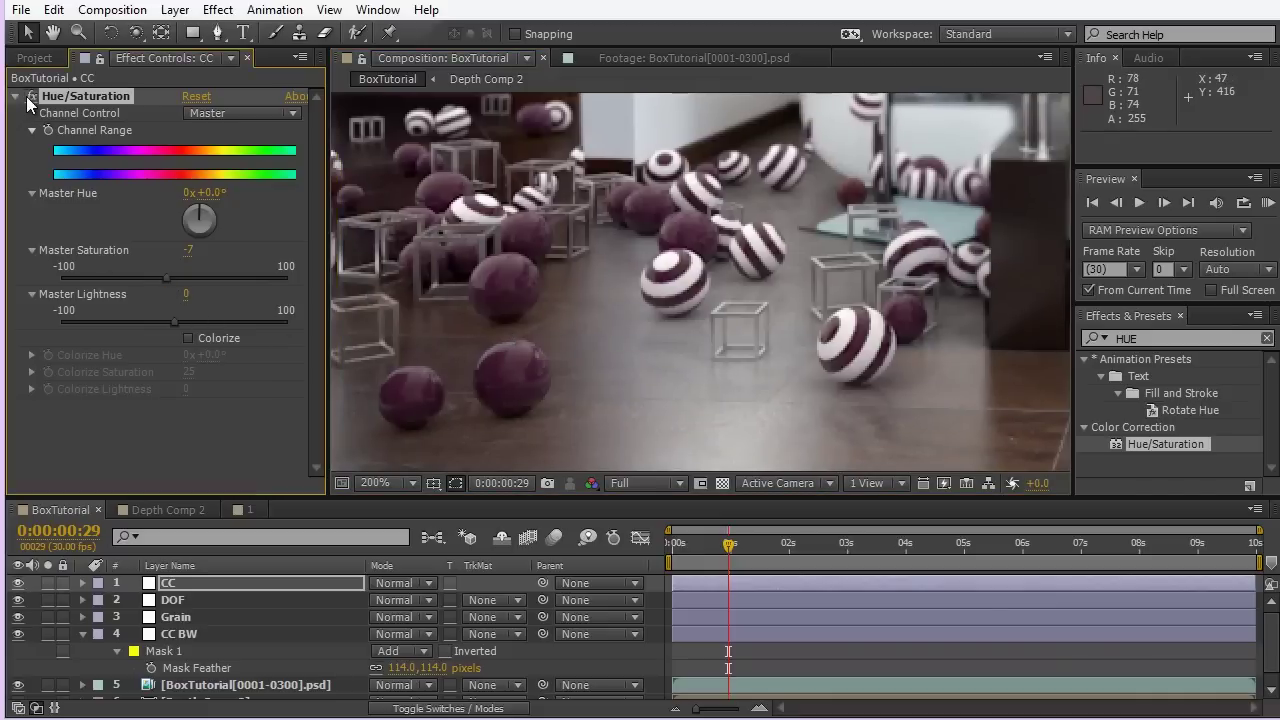
scroll(695, 278, "down", 2)
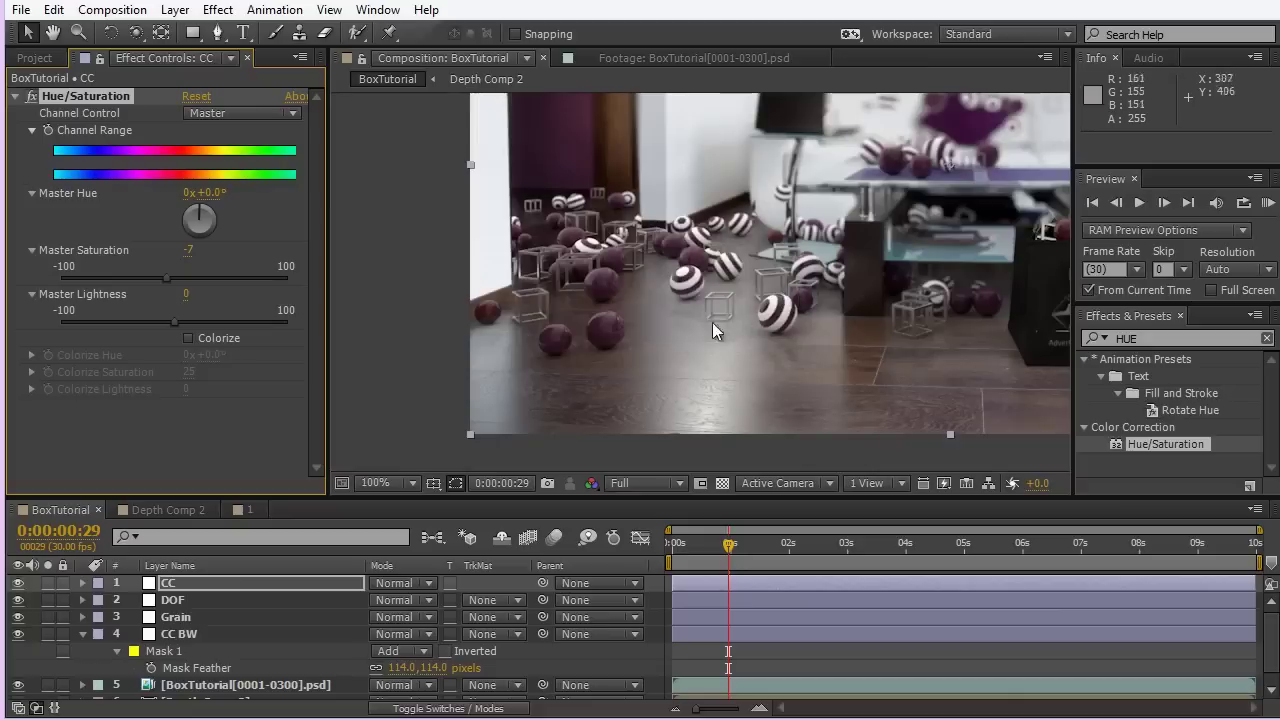
left_click_drag(689, 305, 632, 351)
key("grave")
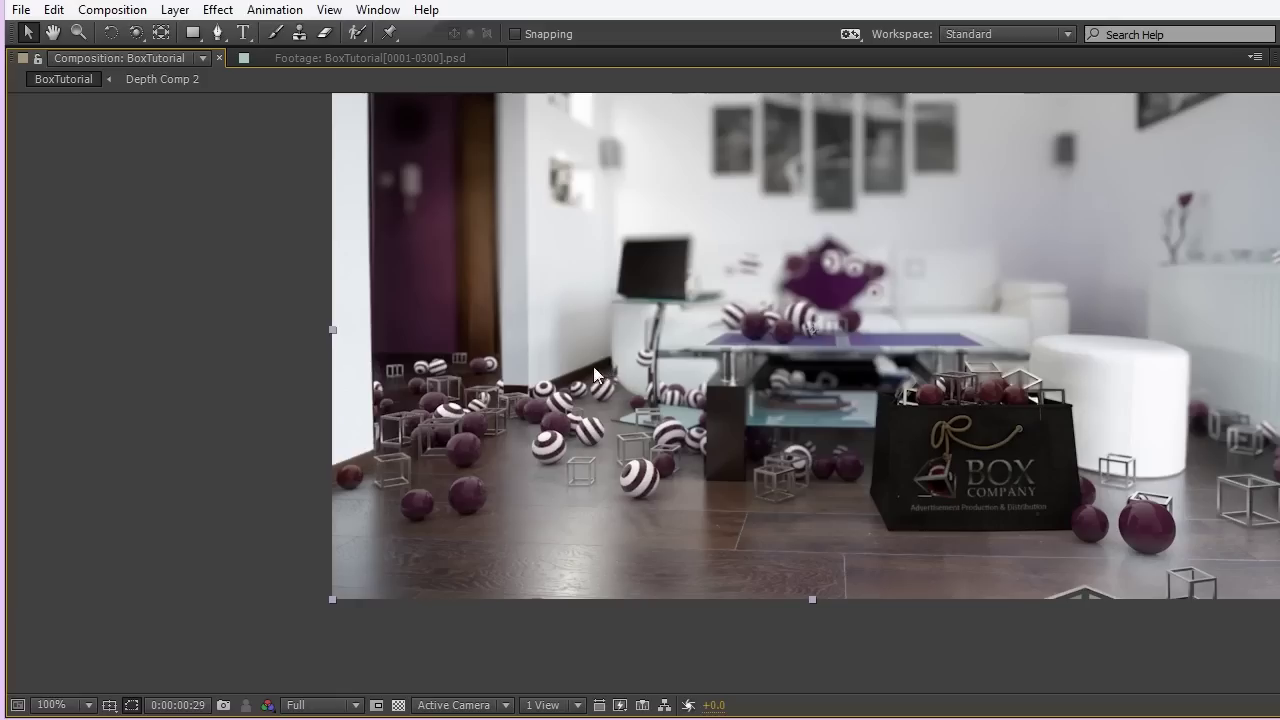
left_click_drag(818, 369, 632, 359)
scroll(623, 338, "down", 2)
scroll(611, 317, "up", 2)
key("grave")
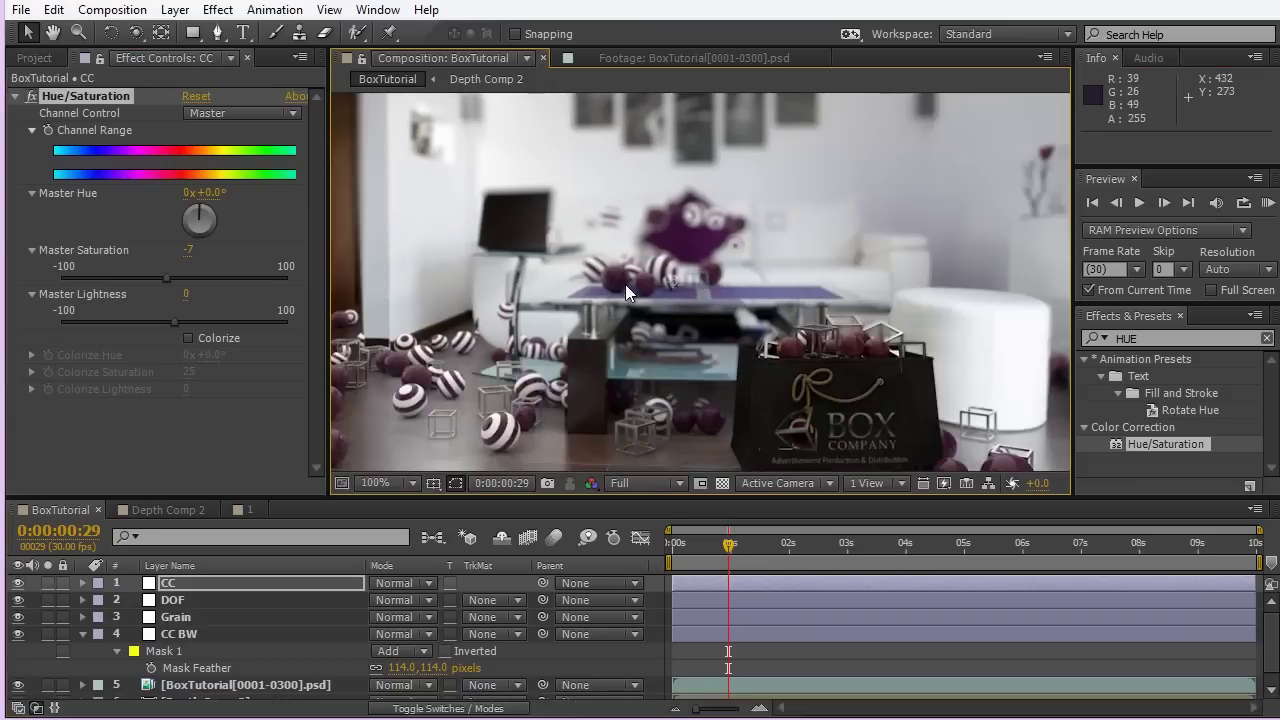
- Undo an accidental adjustment layer and start a new solid, moving its settings dialog aside
left_click(175, 9)
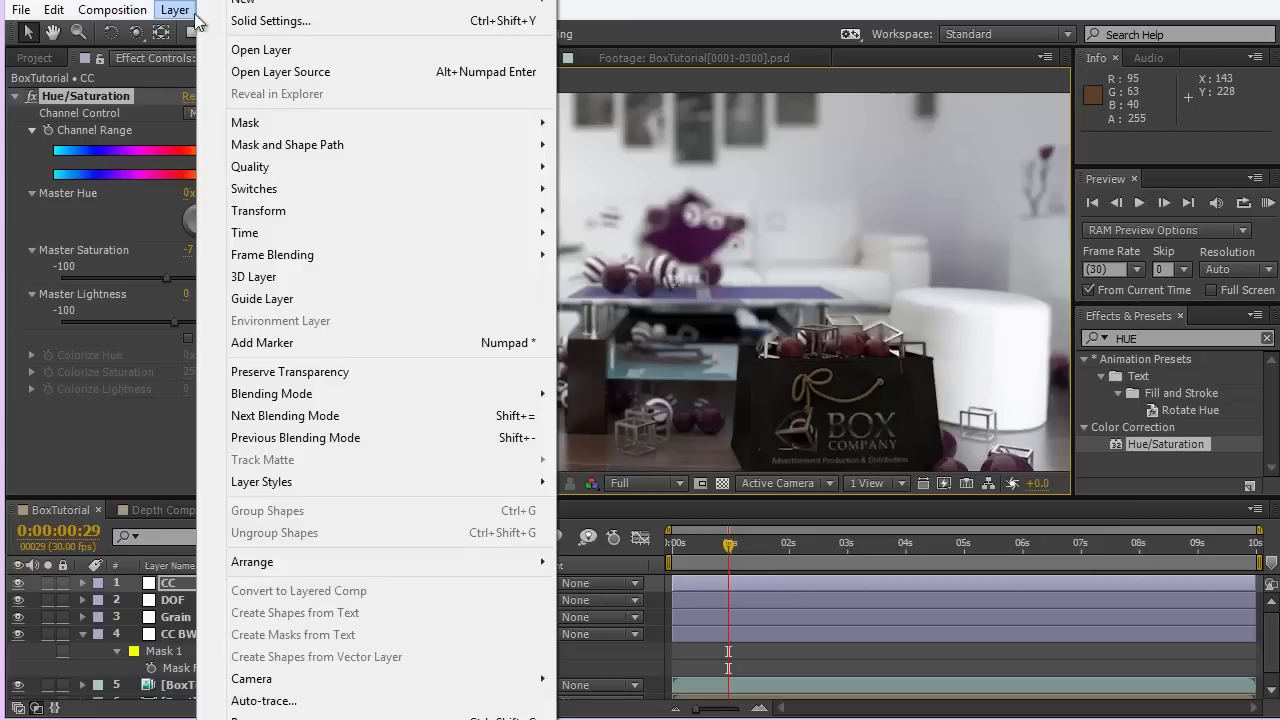
mouse_move(330, 5)
left_click(689, 131)
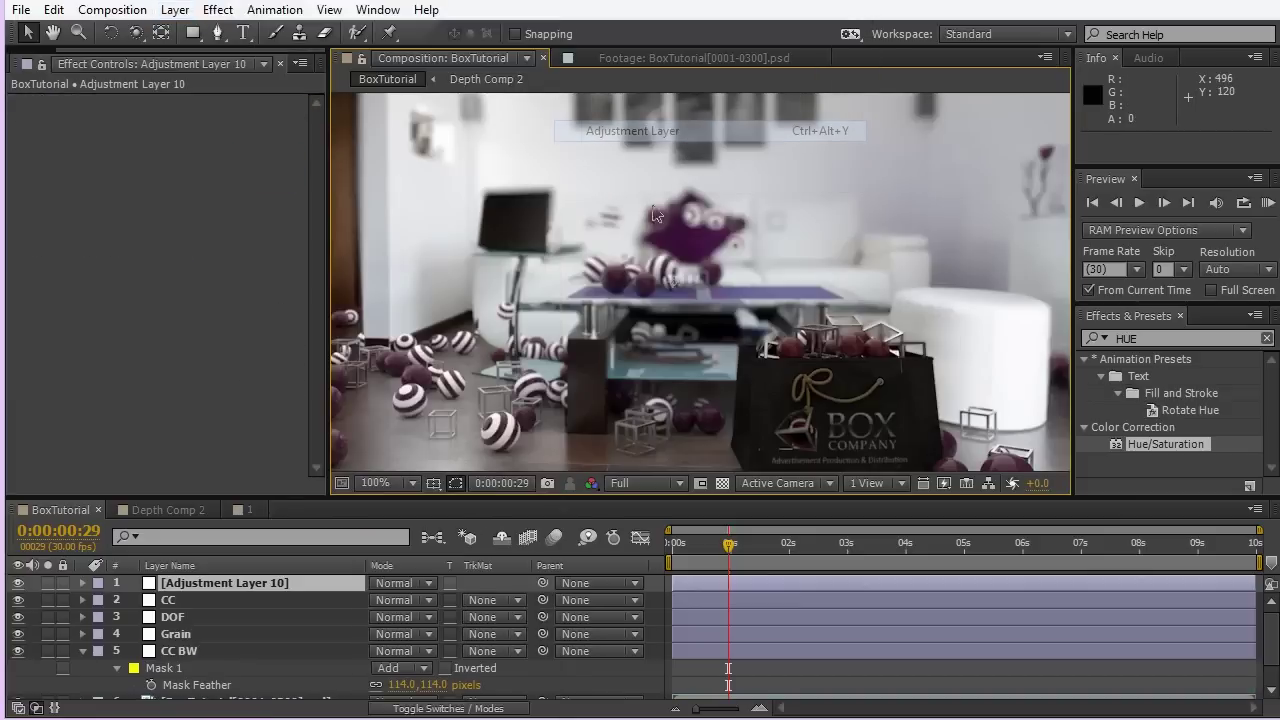
key("ctrl+z")
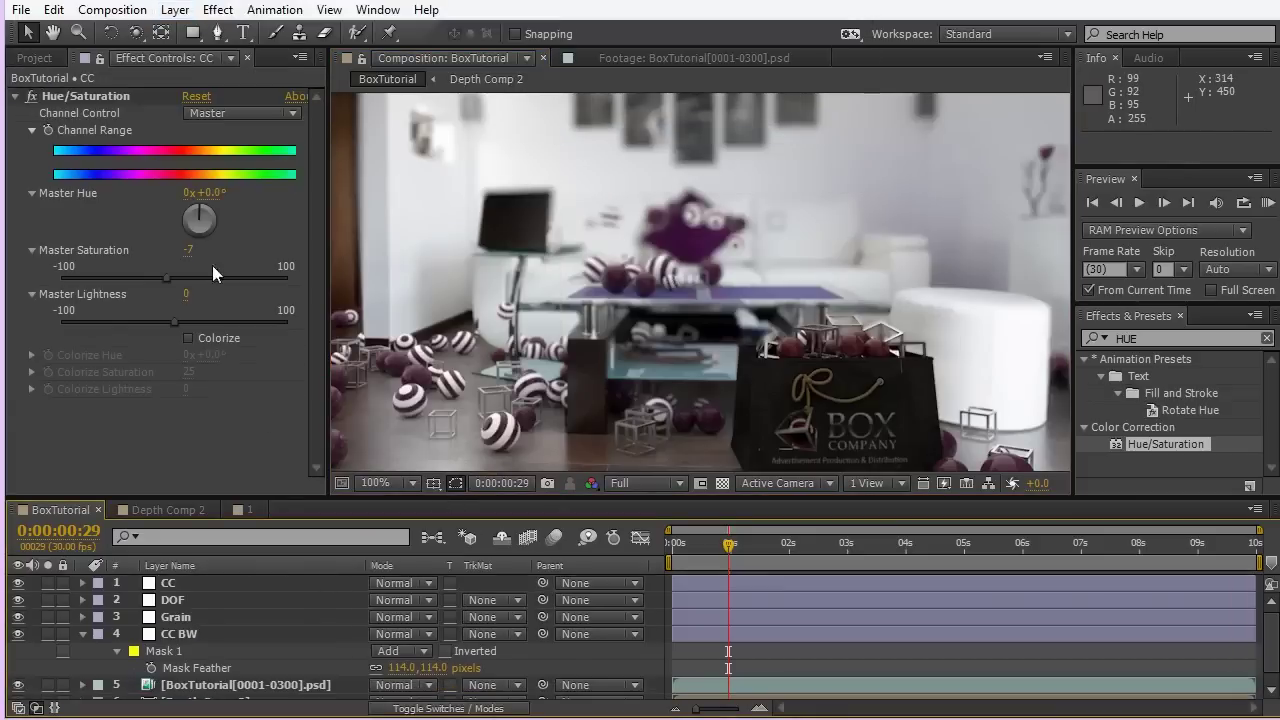
left_click(175, 9)
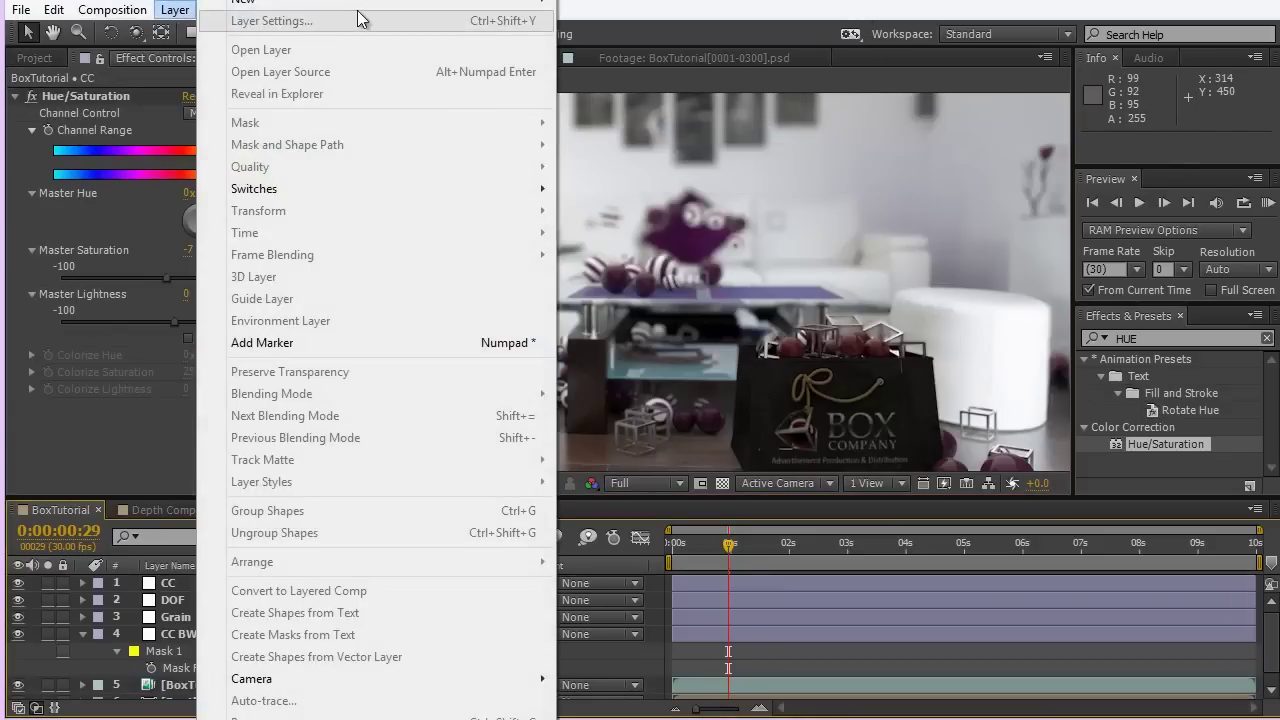
mouse_move(330, 5)
left_click(640, 21)
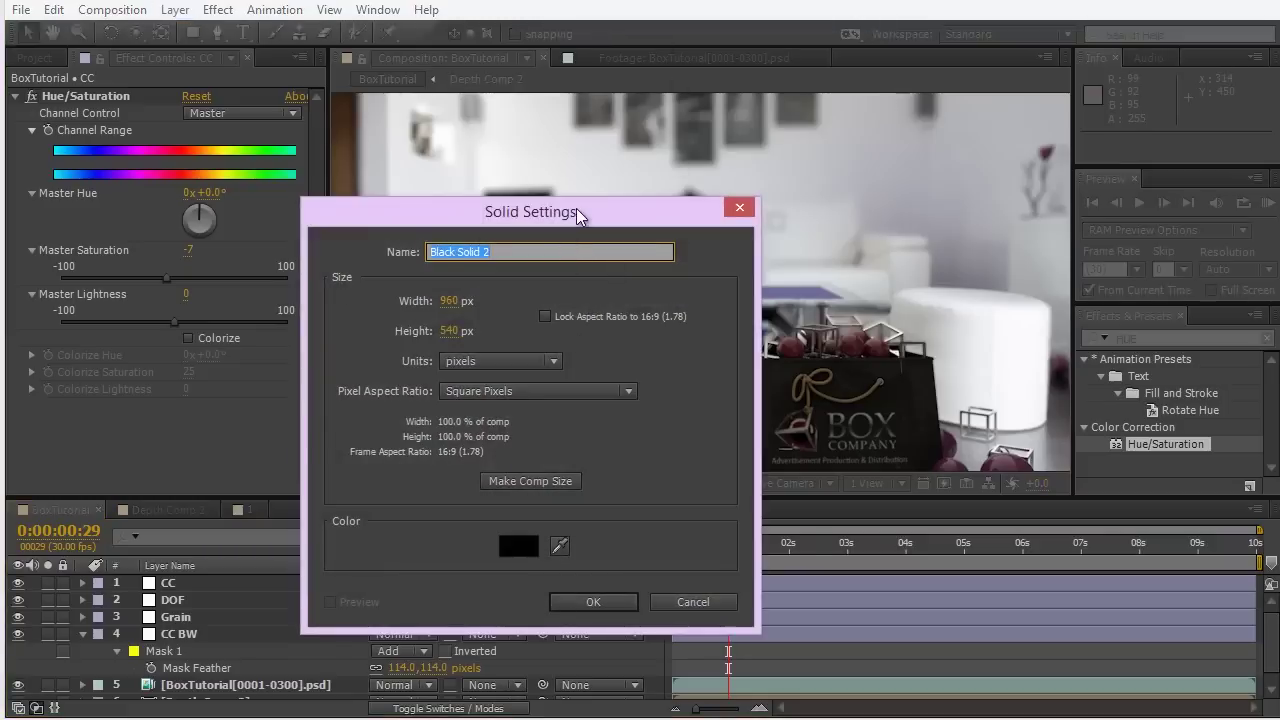
left_click_drag(582, 208, 935, 230)
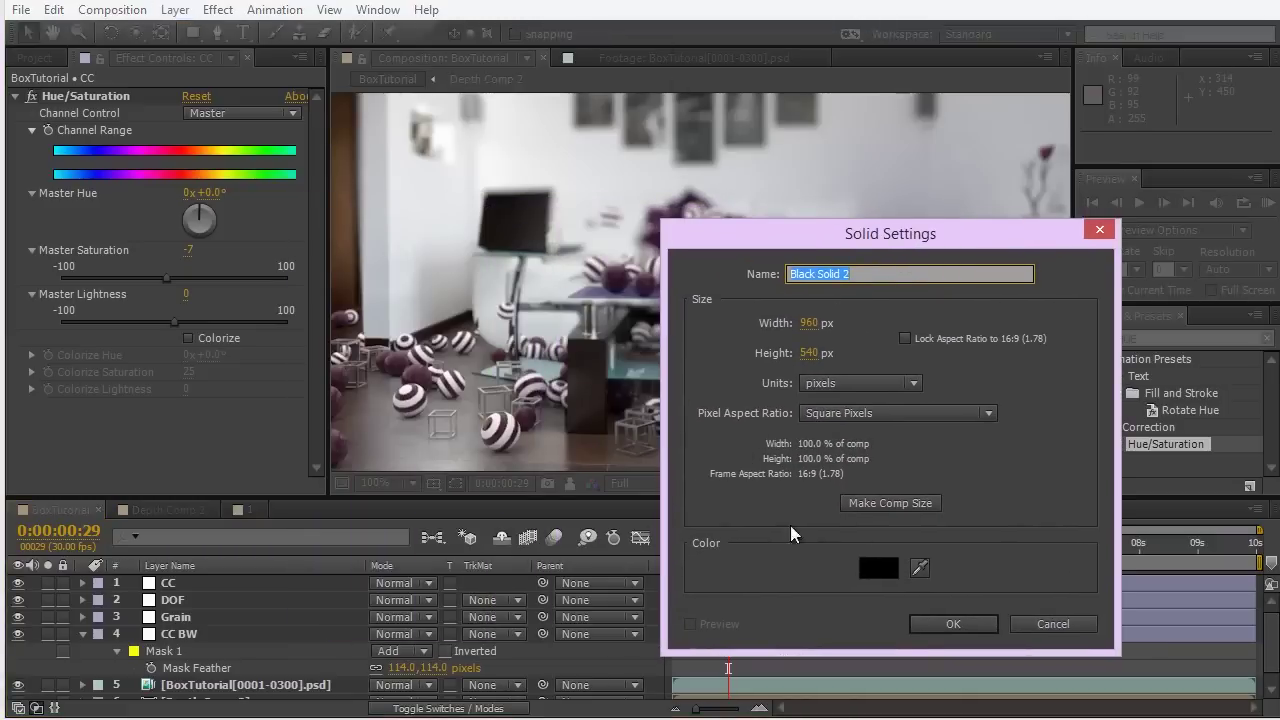
- Sample magenta from the footage, darken it to 1B0B12, and create the solid
left_click(920, 568)
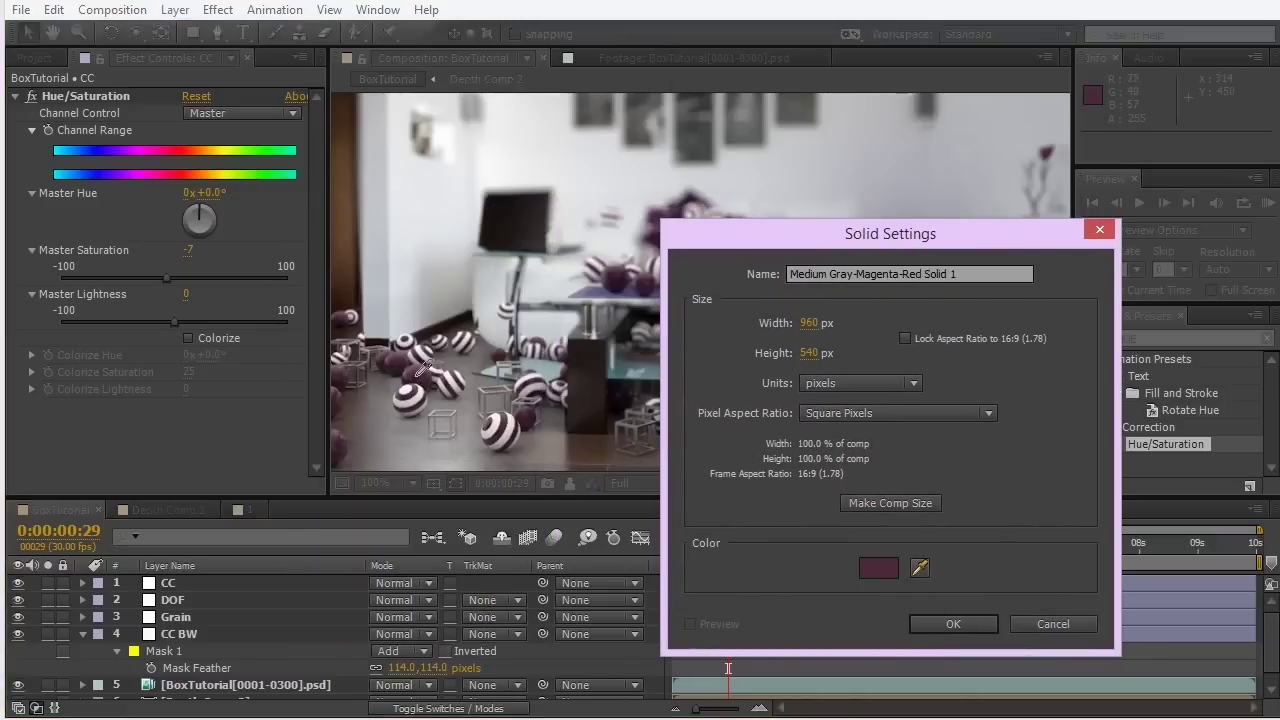
left_click(417, 376)
left_click(878, 568)
left_click_drag(172, 546, 180, 564)
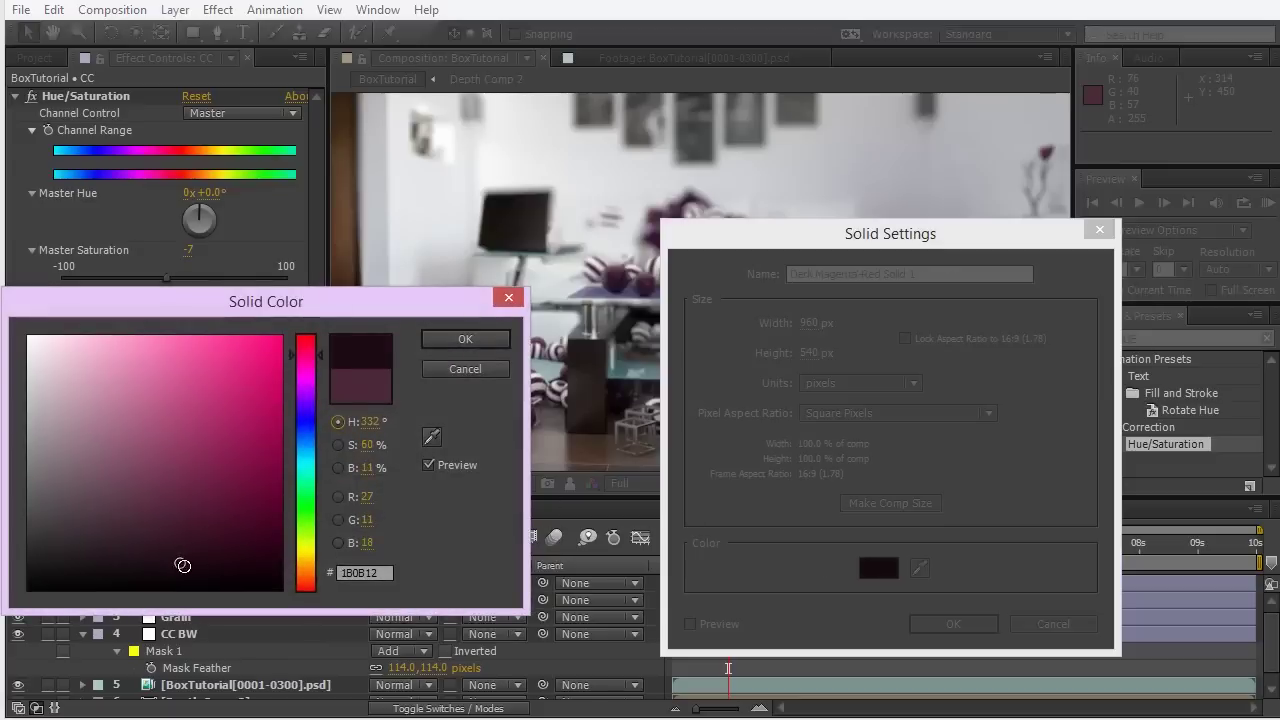
left_click(460, 342)
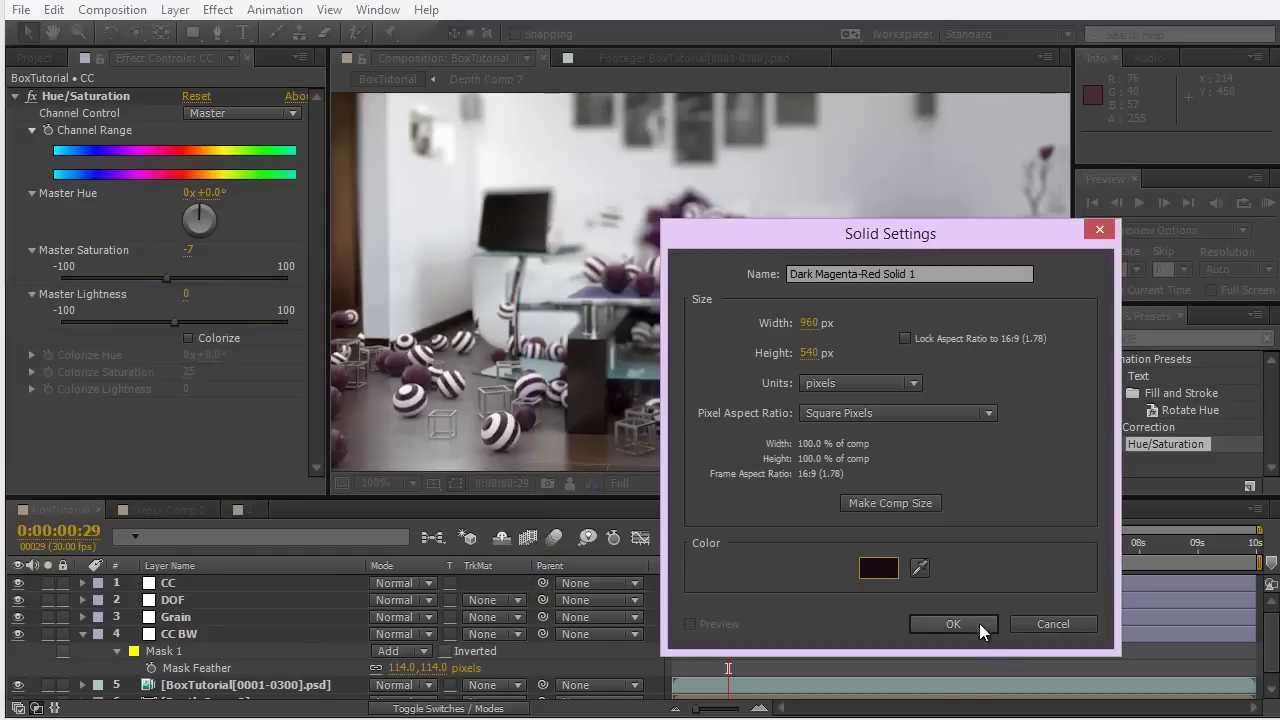
left_click(961, 623)
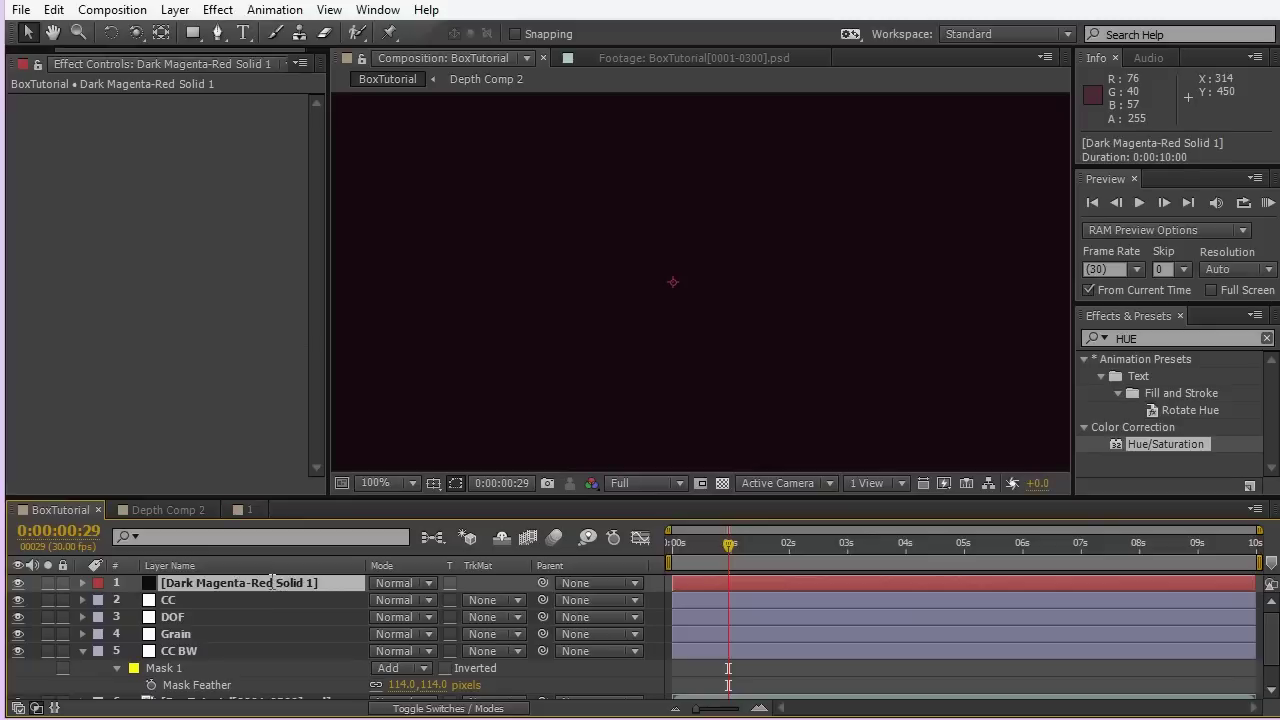
- Rename the new solid layer to Vig
key("Return")
type("Vig")
key("Return")
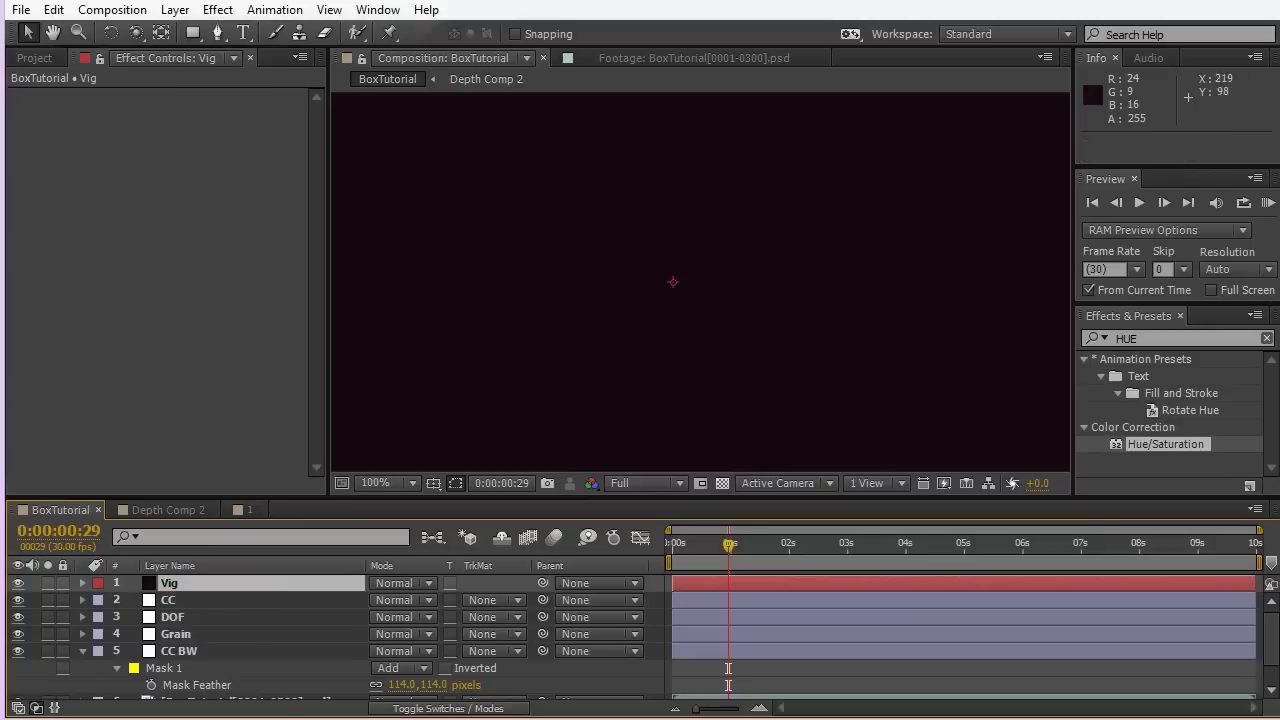
- With the Pen tool, trace the mask along the top edge and down the left side
left_click(217, 32)
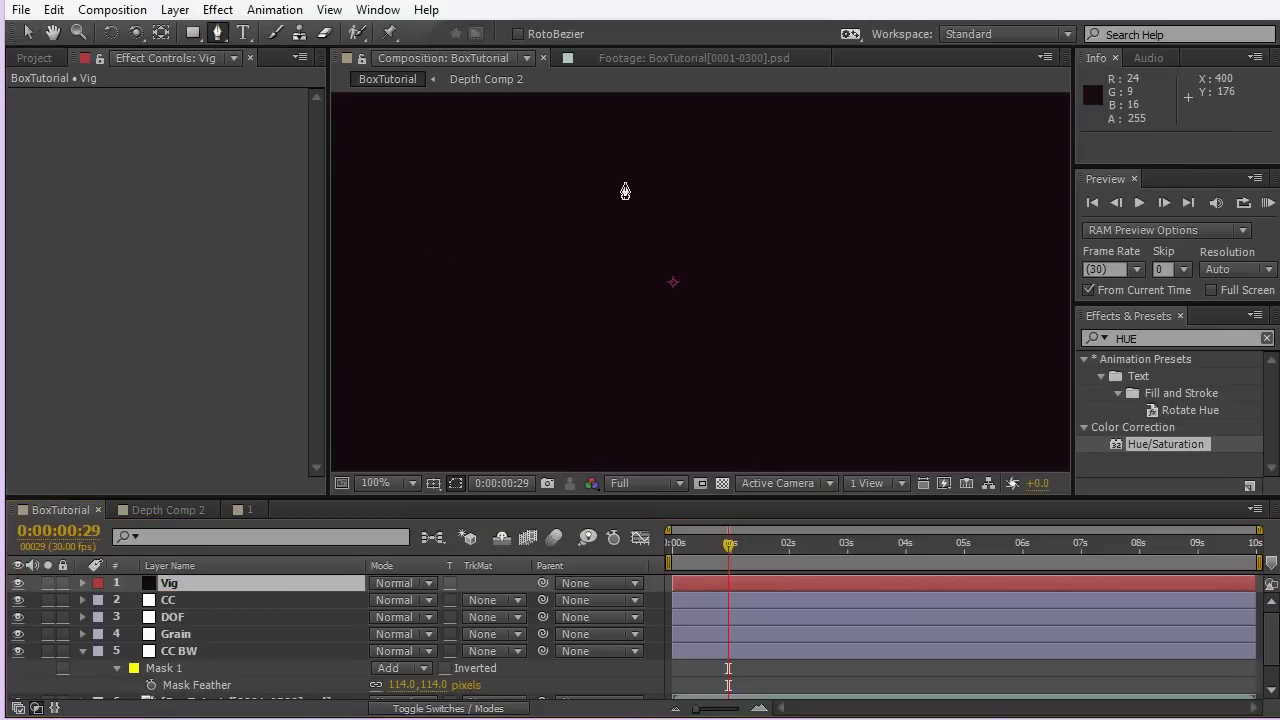
key("grave")
left_click(1094, 176)
left_click(963, 159)
left_click(728, 162)
left_click(623, 185)
left_click(516, 168)
left_click_drag(461, 183, 189, 237)
left_click(228, 205)
left_click(180, 287)
left_click_drag(187, 345, 190, 357)
left_click_drag(166, 407, 173, 424)
left_click_drag(158, 534, 157, 574)
- Continue the mask along the bottom and up the right edge, closing it at the start
left_click(167, 590)
left_click(163, 626)
left_click_drag(245, 603, 307, 598)
left_click_drag(410, 617, 663, 614)
left_click_drag(878, 632, 930, 635)
left_click_drag(1105, 551, 1059, 449)
left_click_drag(1055, 393, 1055, 340)
left_click_drag(1064, 287, 1100, 196)
left_click(1094, 177)
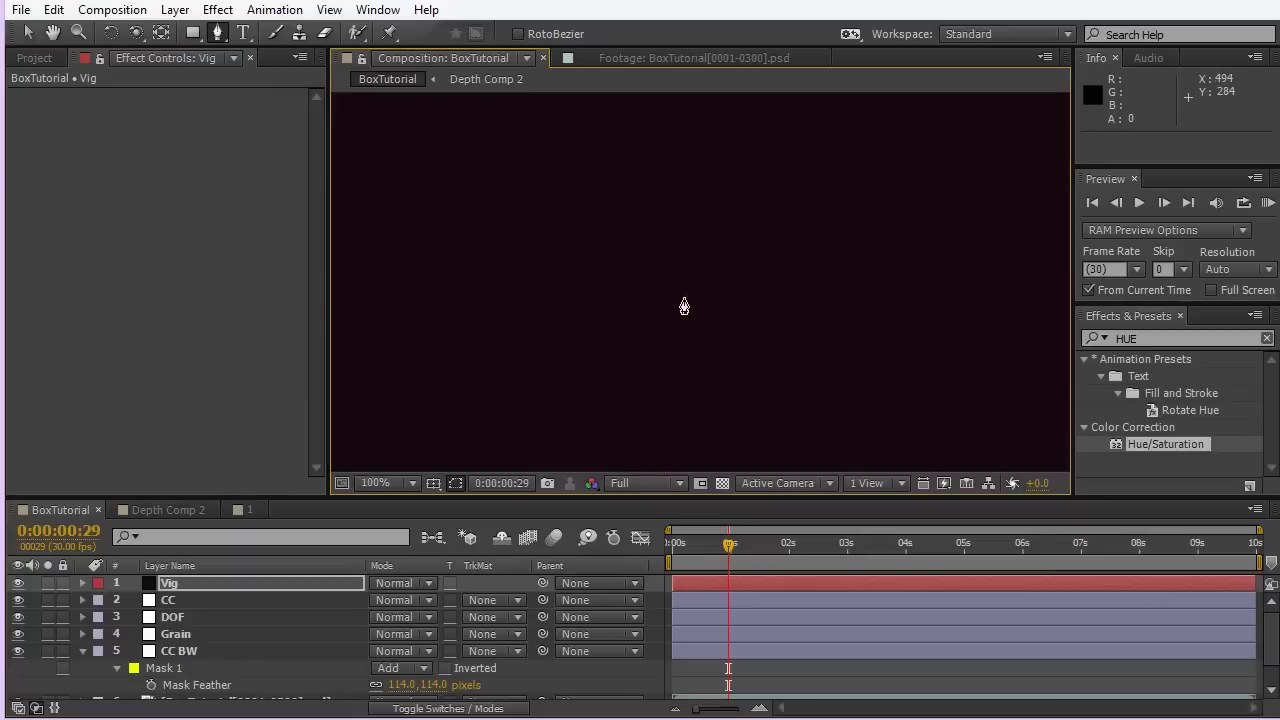
key("grave")
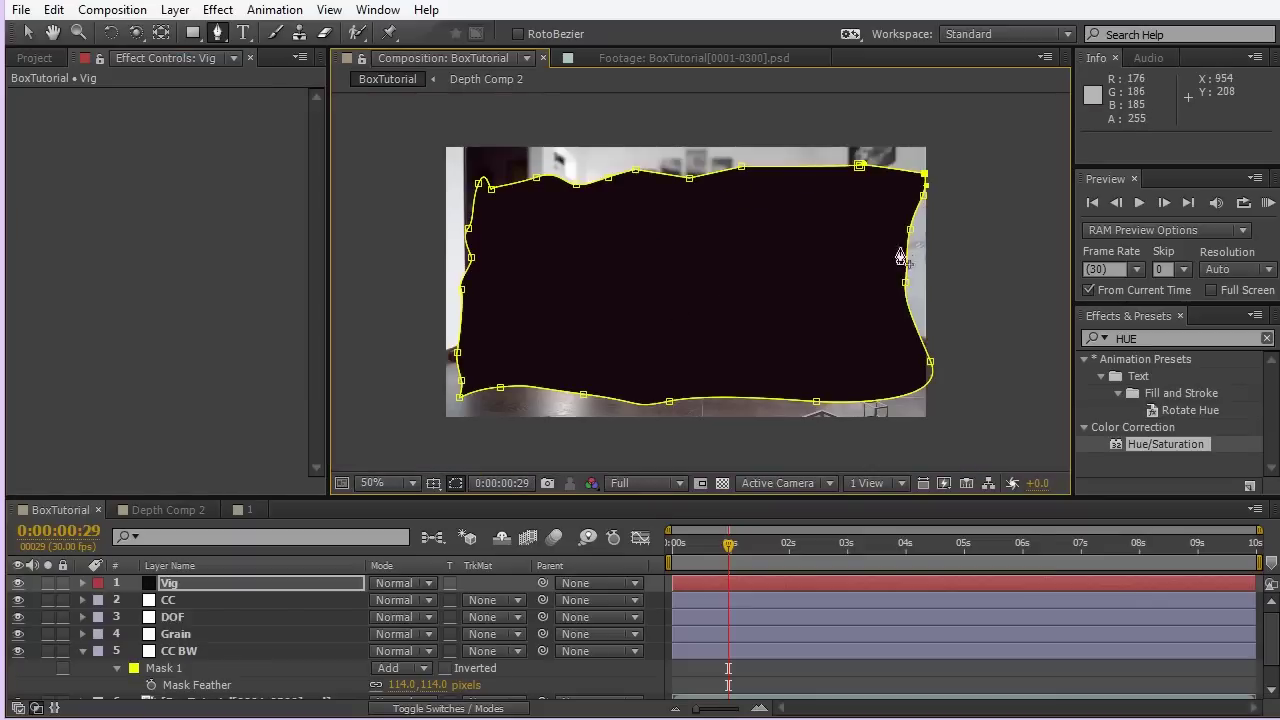
- Set the Vig layer's mask mode to Subtract and expand Mask 1's properties
left_click(215, 586)
key("m")
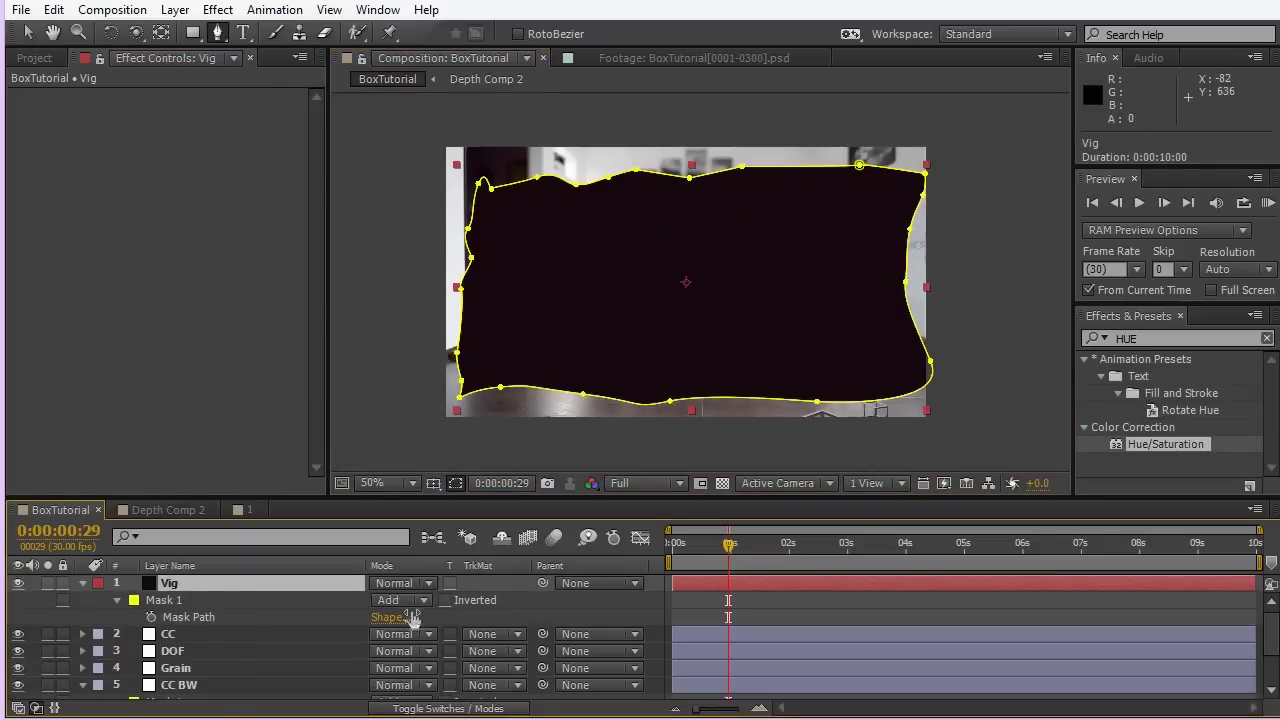
left_click(400, 600)
left_click(400, 490)
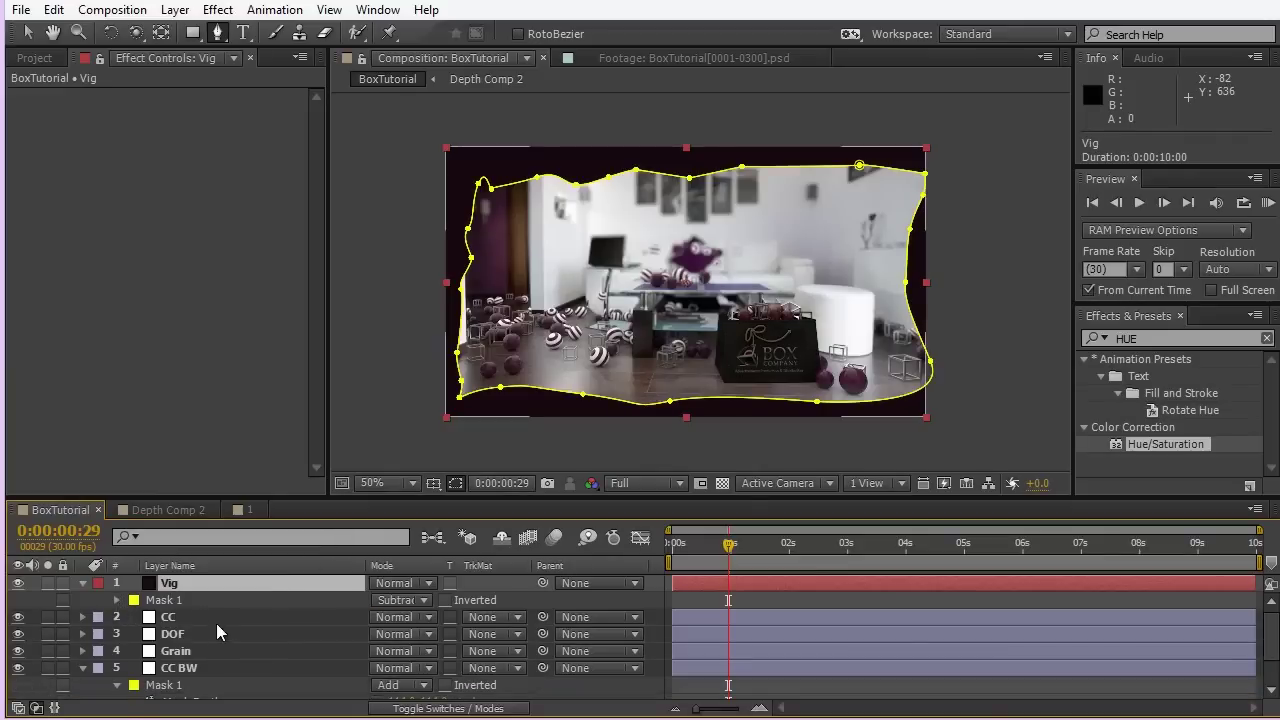
left_click(117, 600)
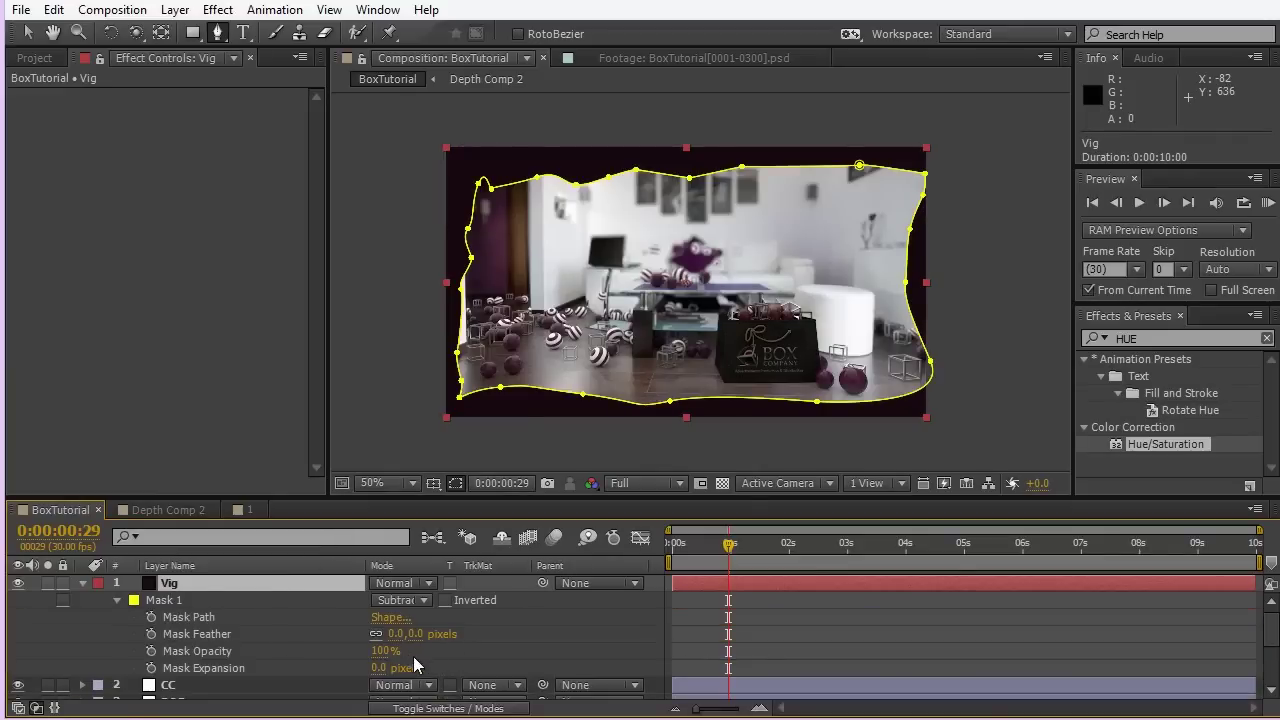
- Set Mask Feather to 137 pixels and Mask Expansion to 63 pixels
key("alt+shift+f")
left_click_drag(400, 634, 480, 634)
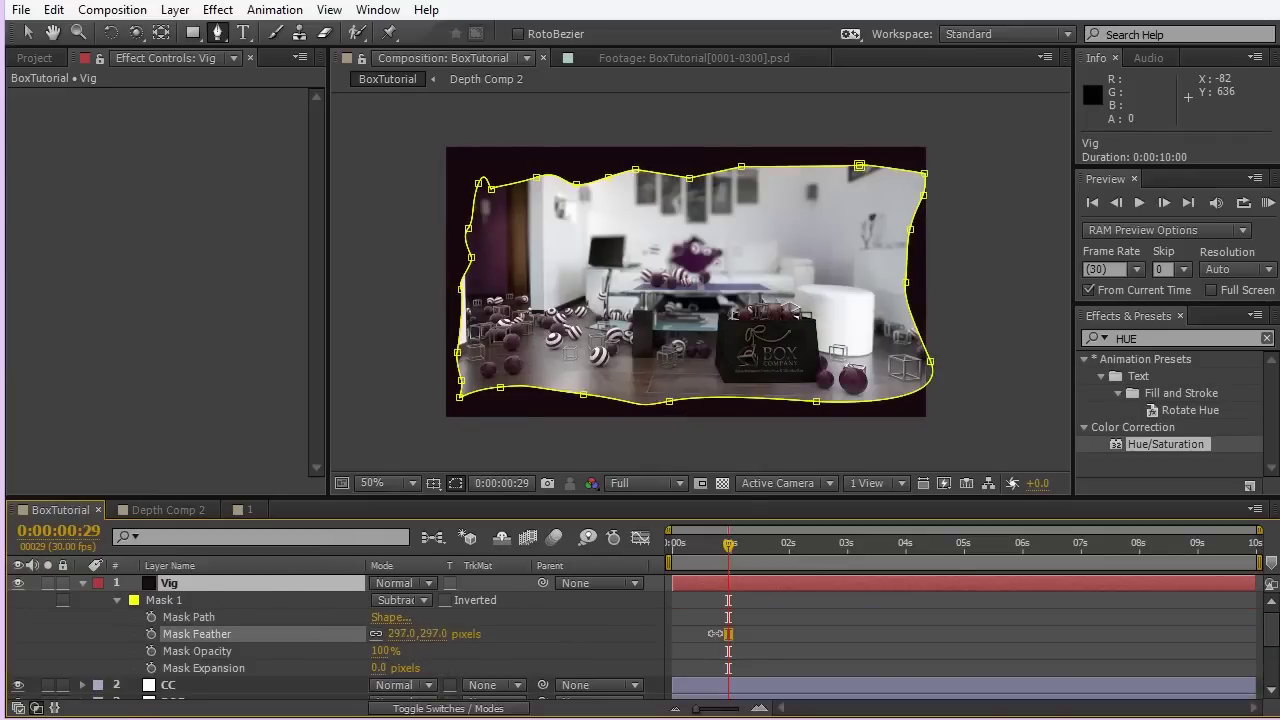
left_click_drag(714, 633, 548, 643)
left_click_drag(383, 667, 445, 668)
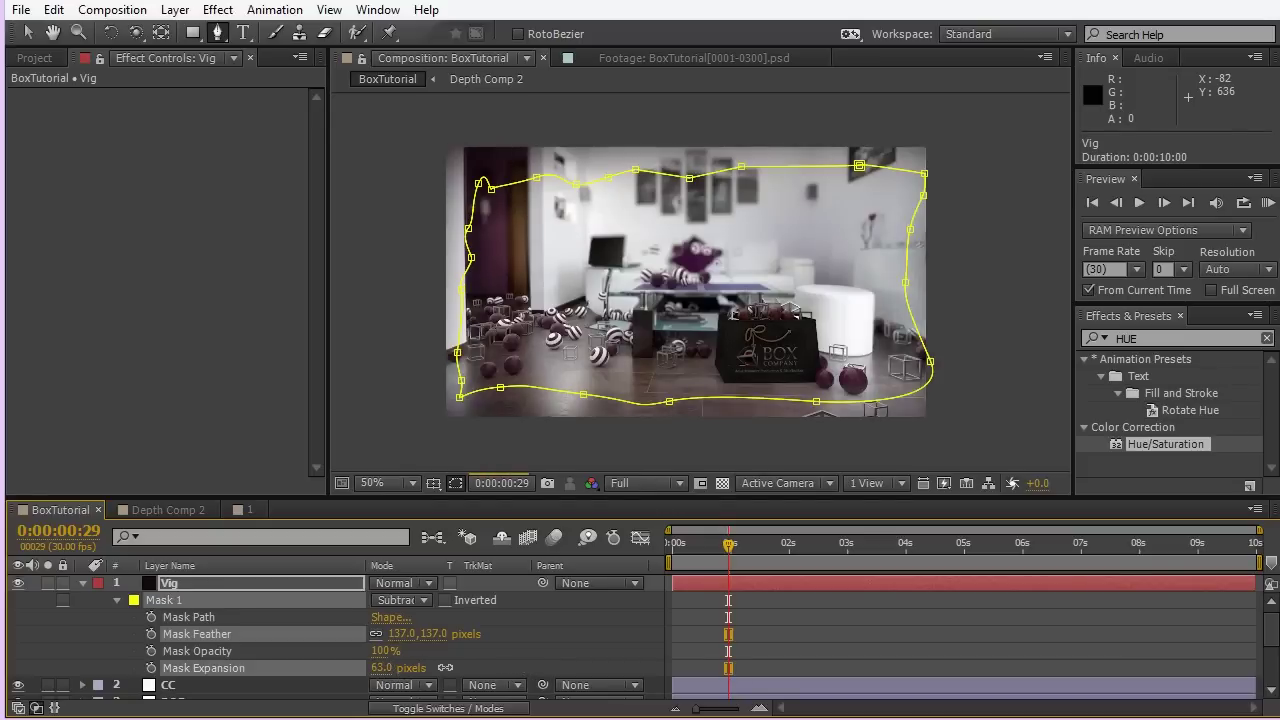
- Toggle the vignette off and on to compare, leave it on, and hide the mask outlines
left_click(18, 586)
left_click(18, 586)
left_click(18, 586)
left_click(18, 586)
left_click(18, 586)
left_click(18, 586)
left_click(18, 586)
left_click(18, 586)
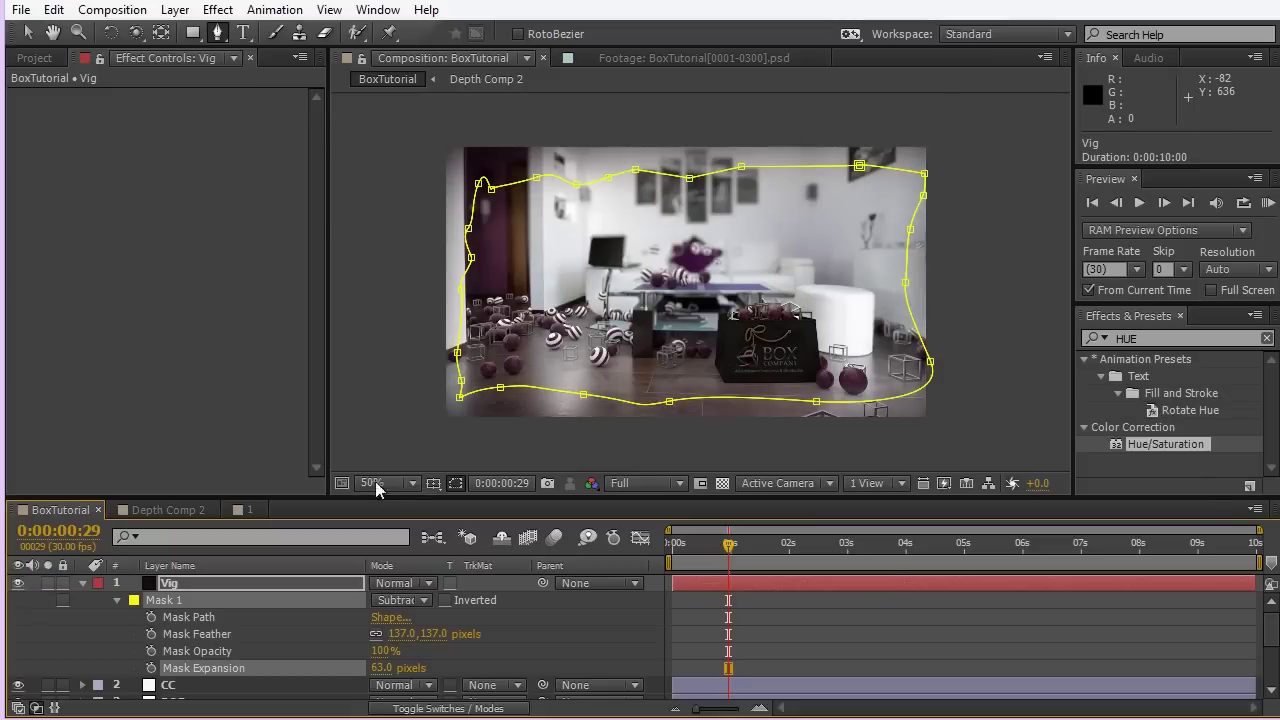
left_click(455, 483)
key("grave")
key("slash")
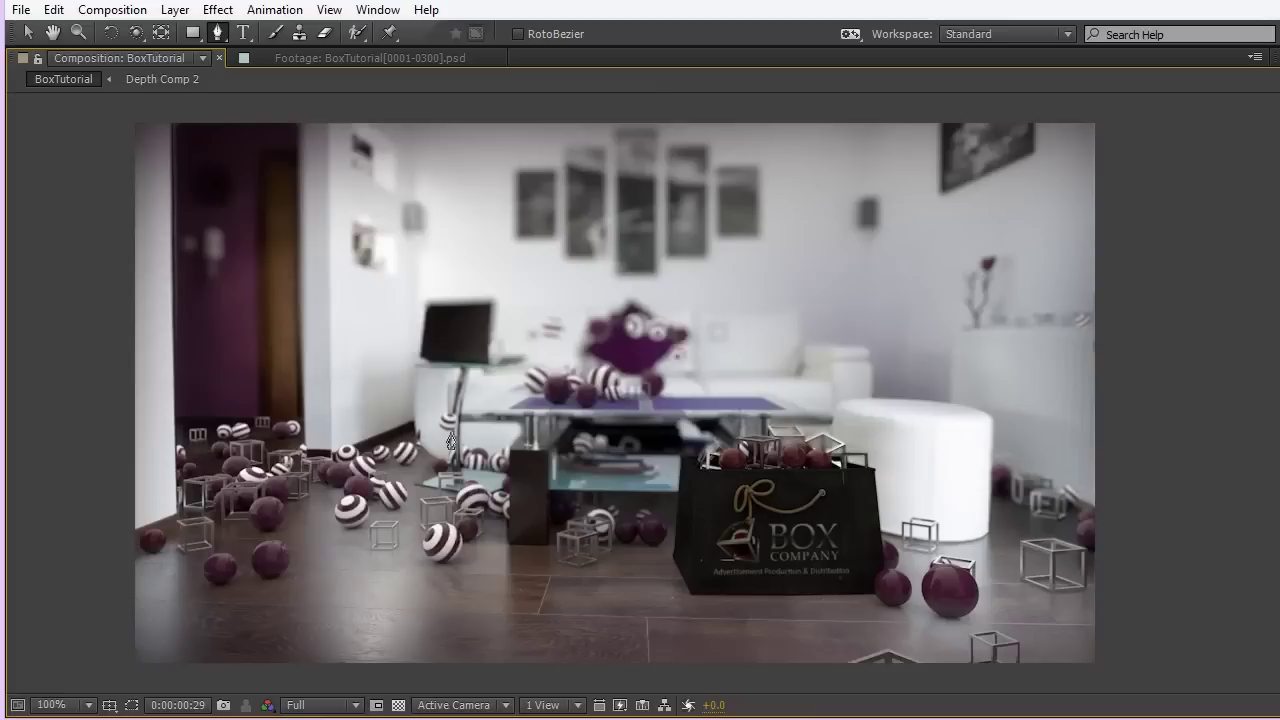